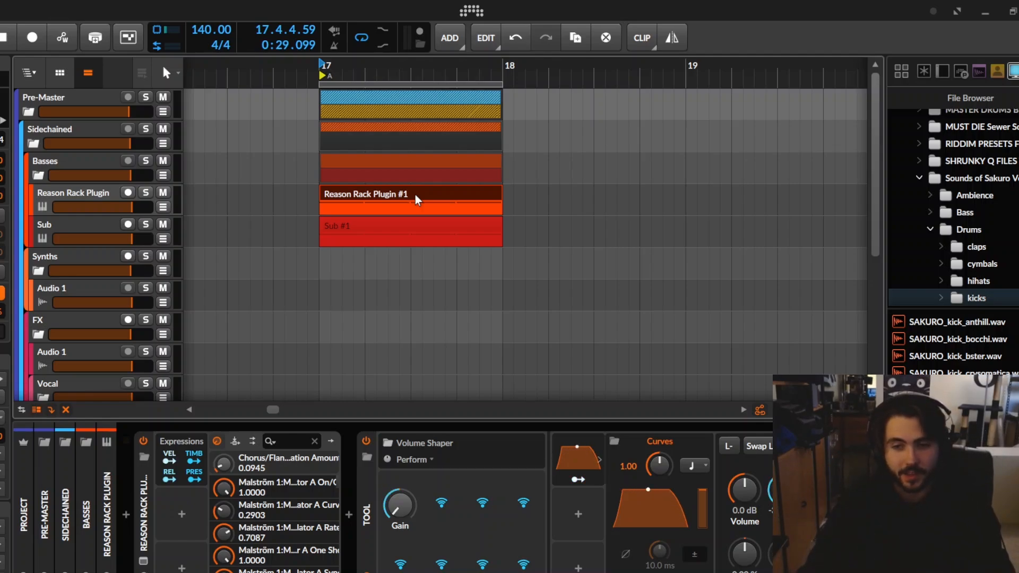
Open the Reason Rack Plugin window to examine its Malström, Scream 4 and CF-101 devices, and close it again.
left_click(363, 486)
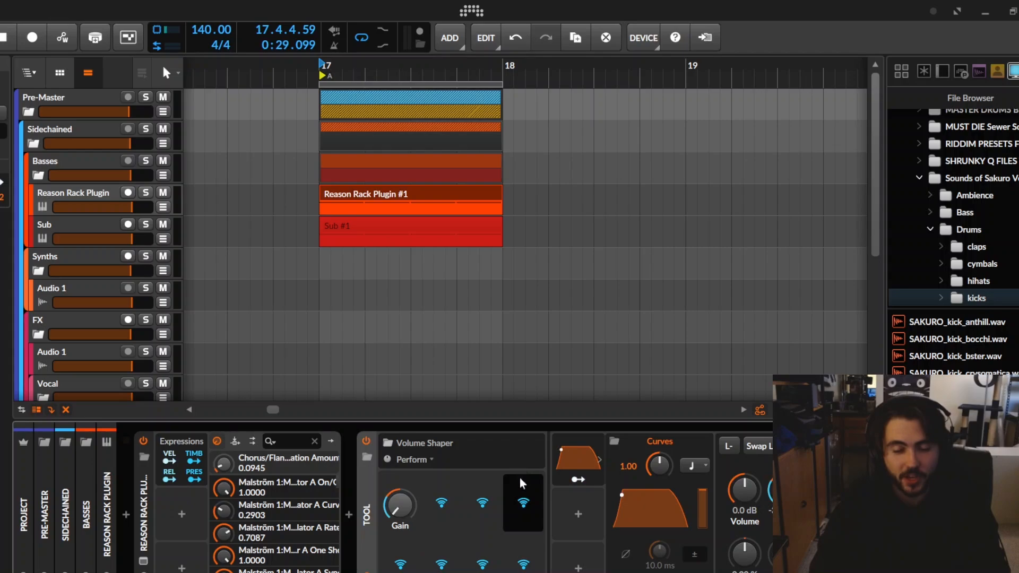
left_click(143, 562)
left_click(401, 387)
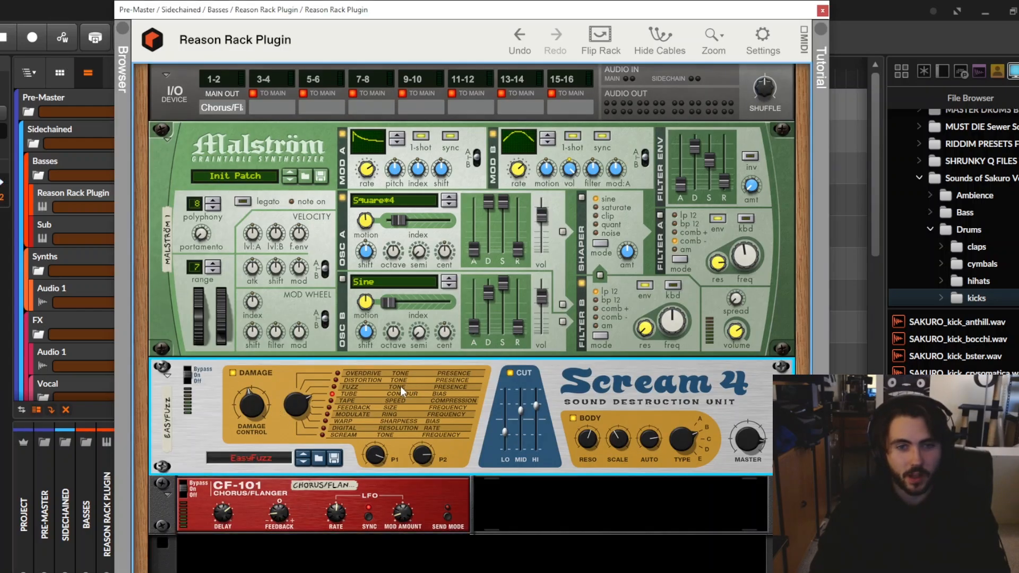
left_click(822, 10)
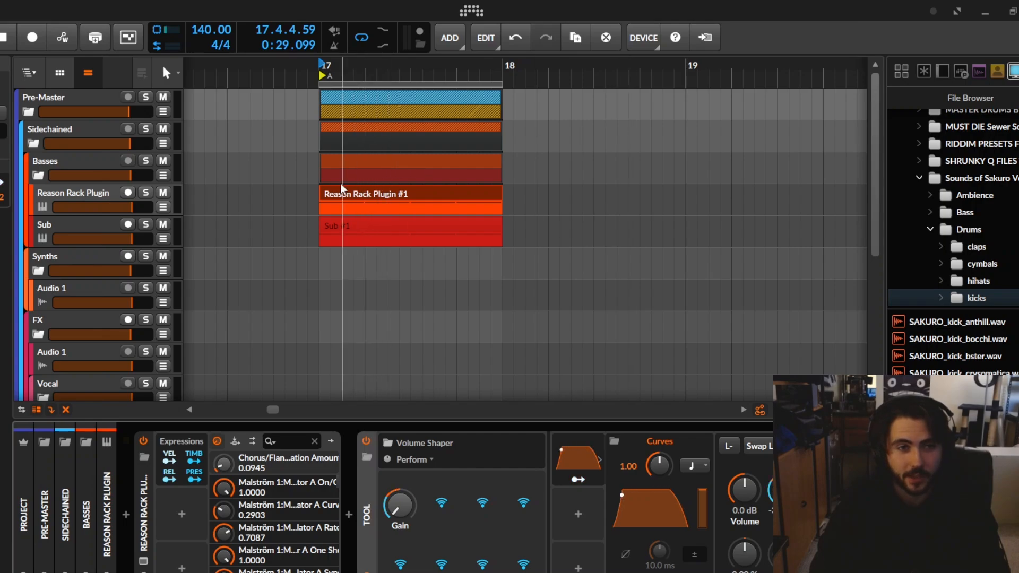
Play back the bar 17 loop with all tracks audible, with the Reason Rack Plugin clip selected.
scroll(373, 190, "down", 5)
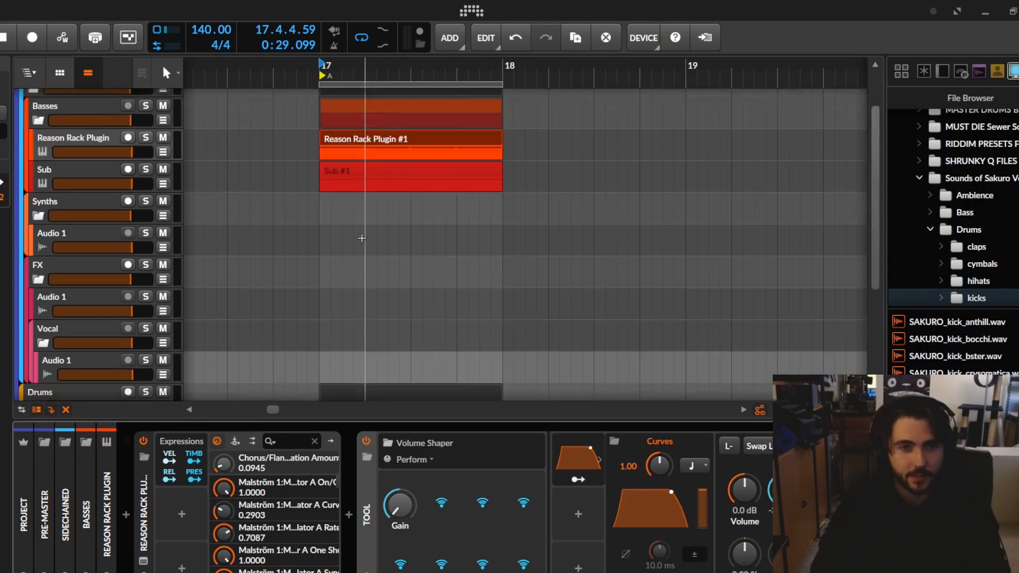
scroll(367, 193, "up", 5)
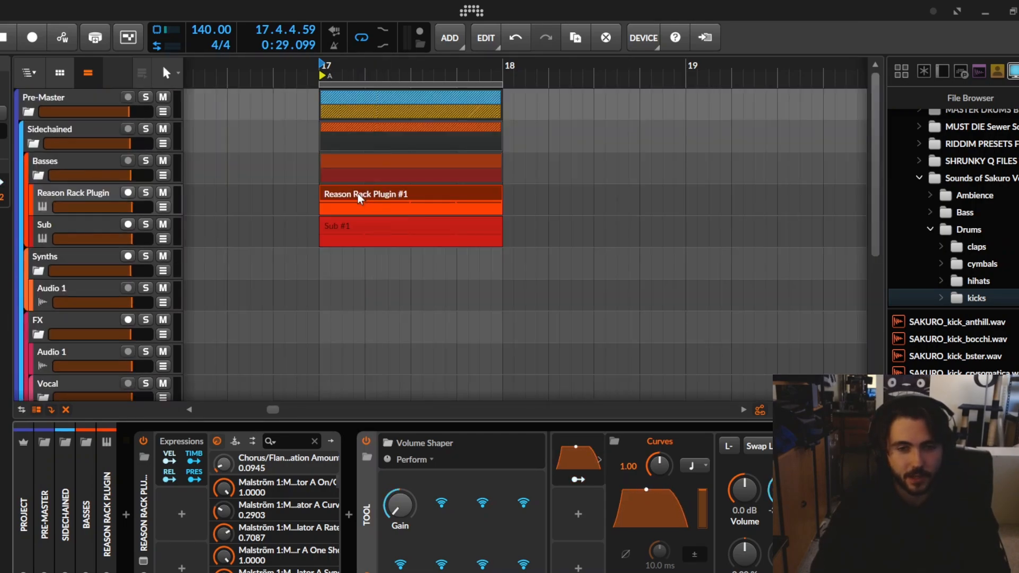
left_click(357, 193)
key("space")
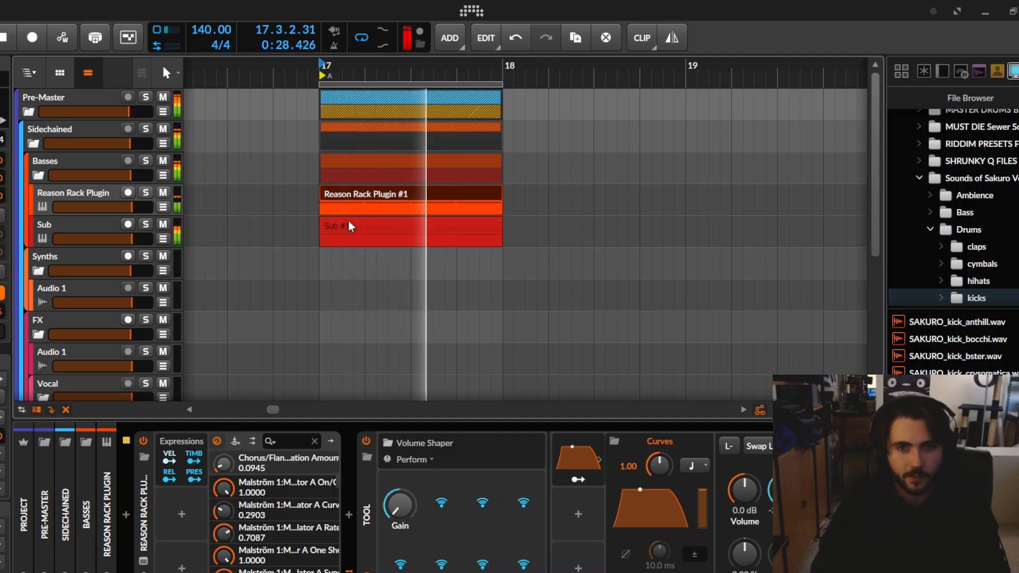
key("space")
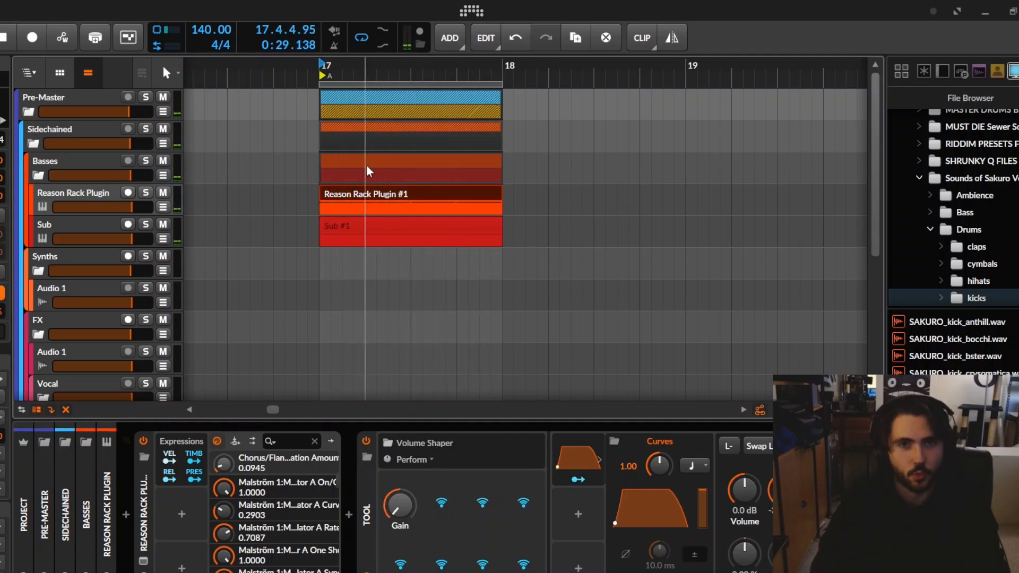
Solo the Reason Rack Plugin track and play back its clip on its own.
scroll(446, 539, "right", 3)
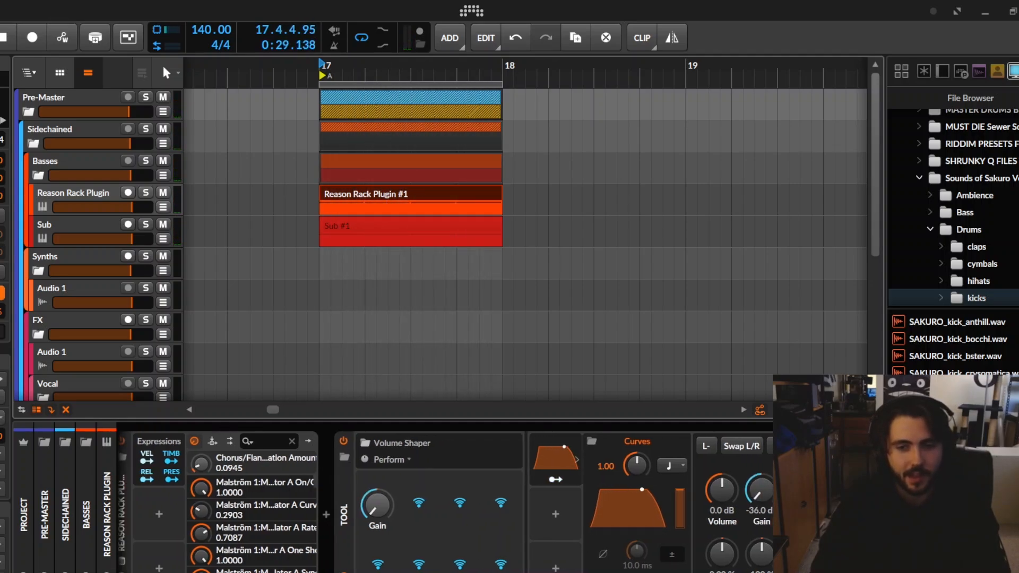
left_click(272, 466)
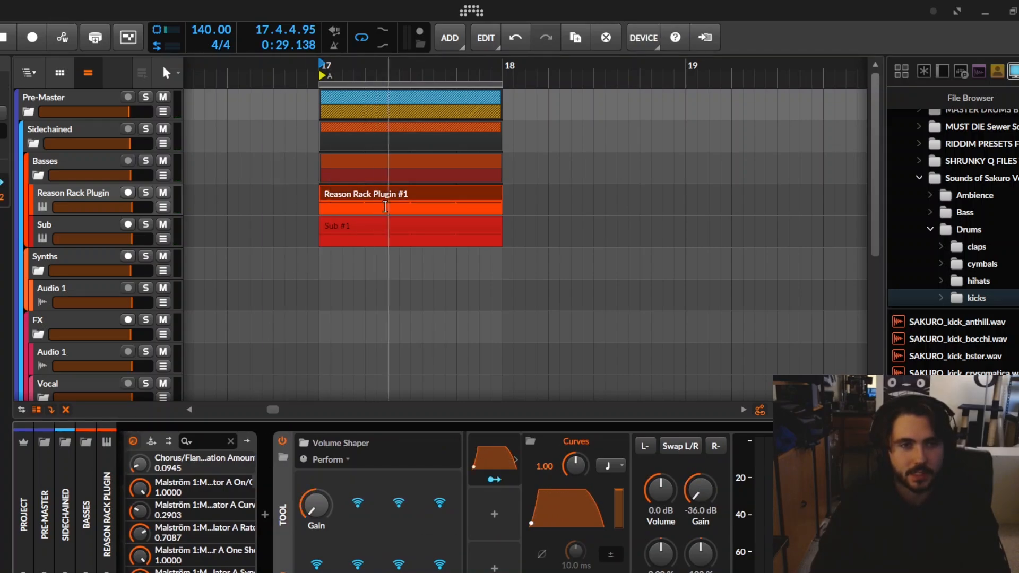
left_click(397, 196)
key("s")
key("space")
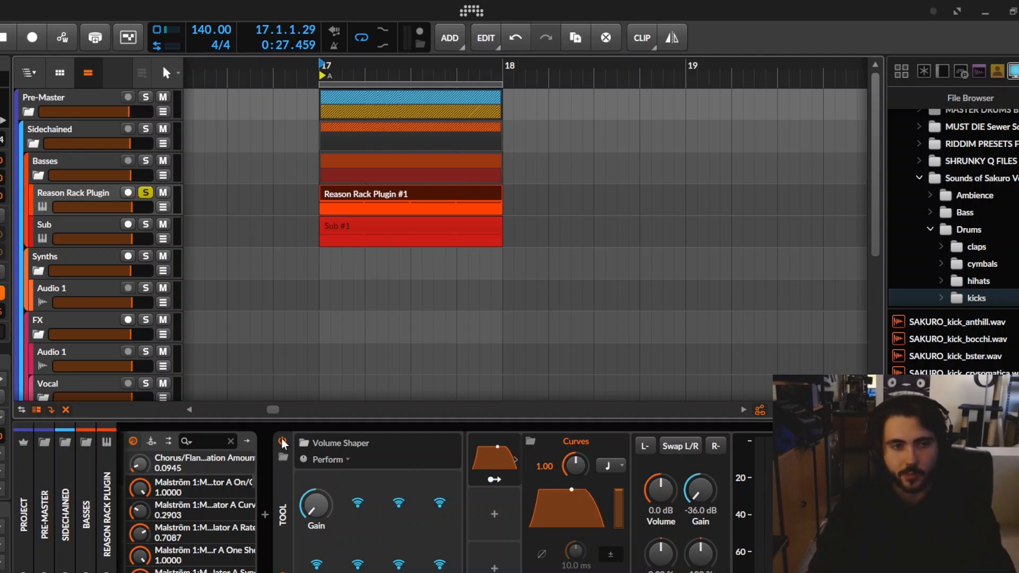
Bypass the Tool device to audition the bass without volume shaping, and switch Tool back on.
left_click(282, 442)
key("space")
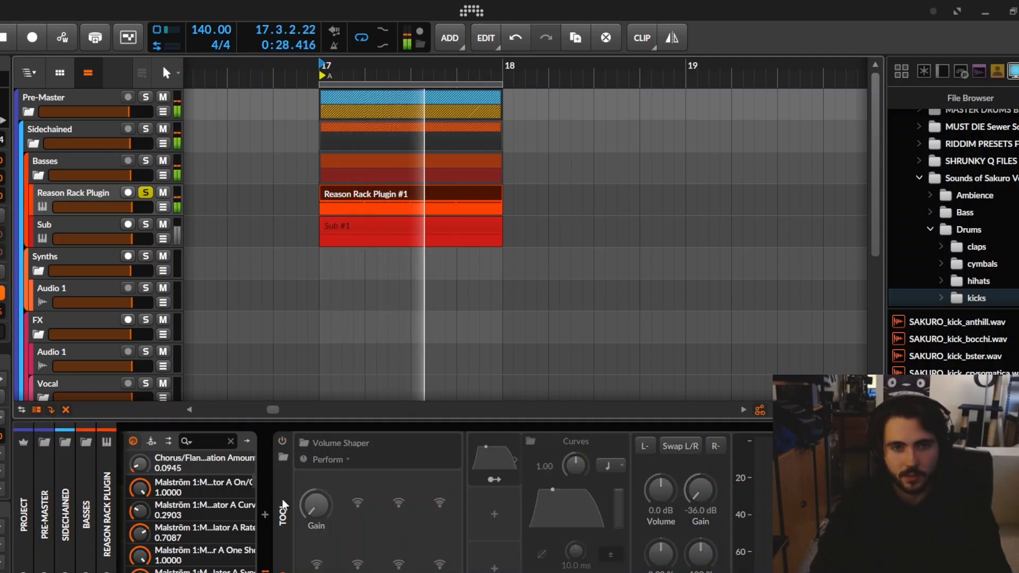
key("space")
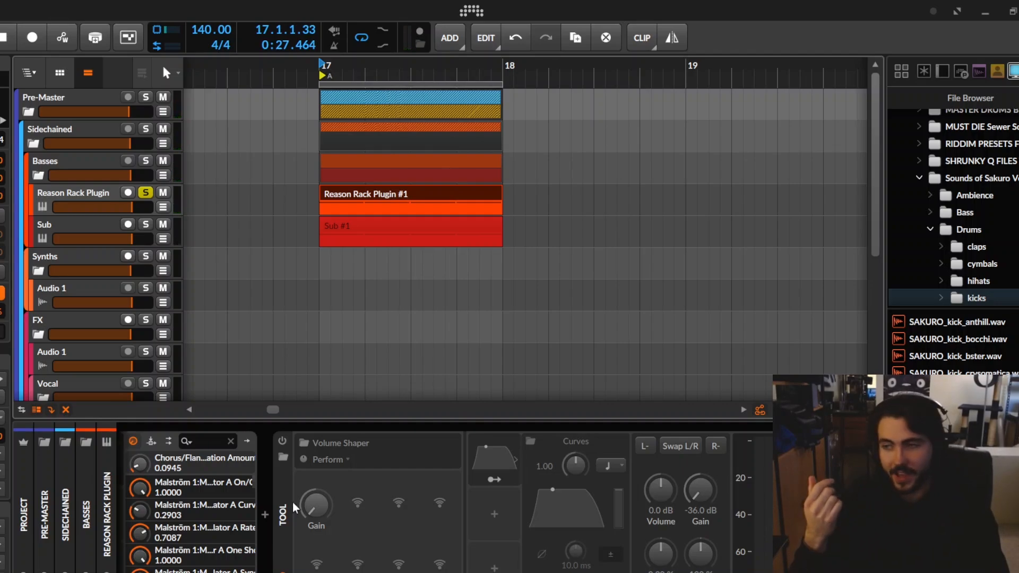
key("space")
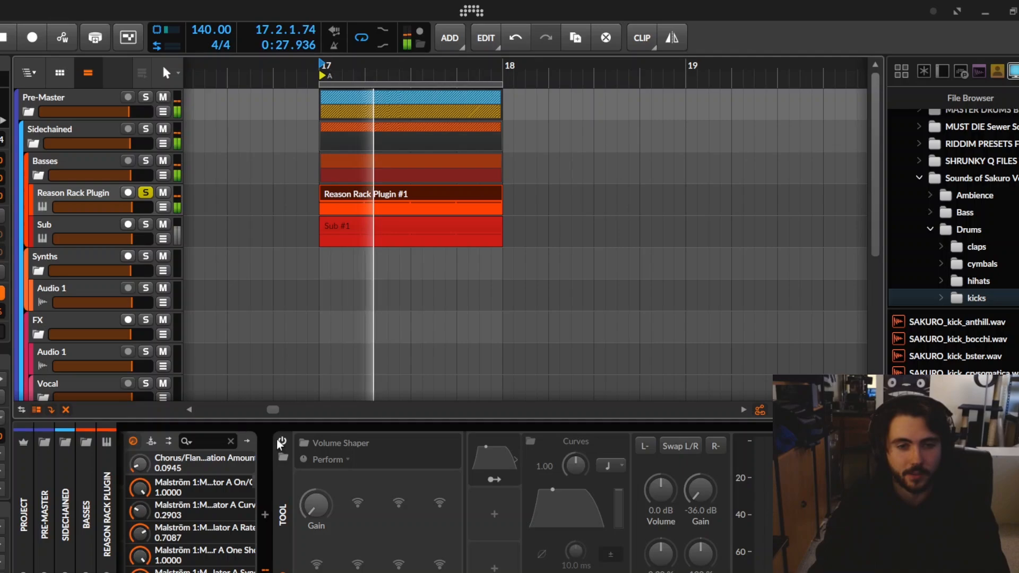
key("space")
left_click(282, 441)
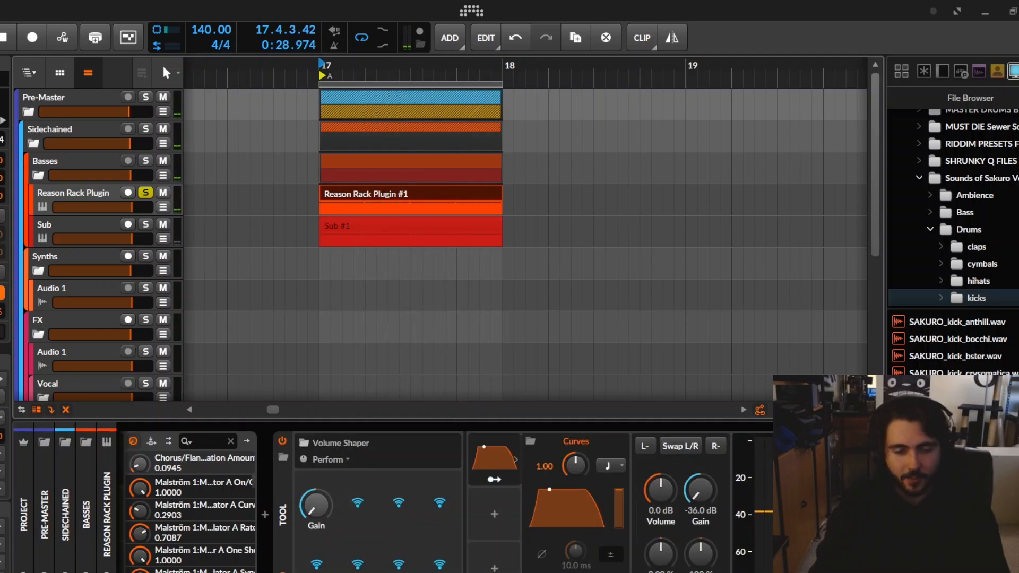
Delete the existing Tool volume shaper and insert a fresh Tool device between Reason Rack Plugin and OTT.
right_click(269, 511)
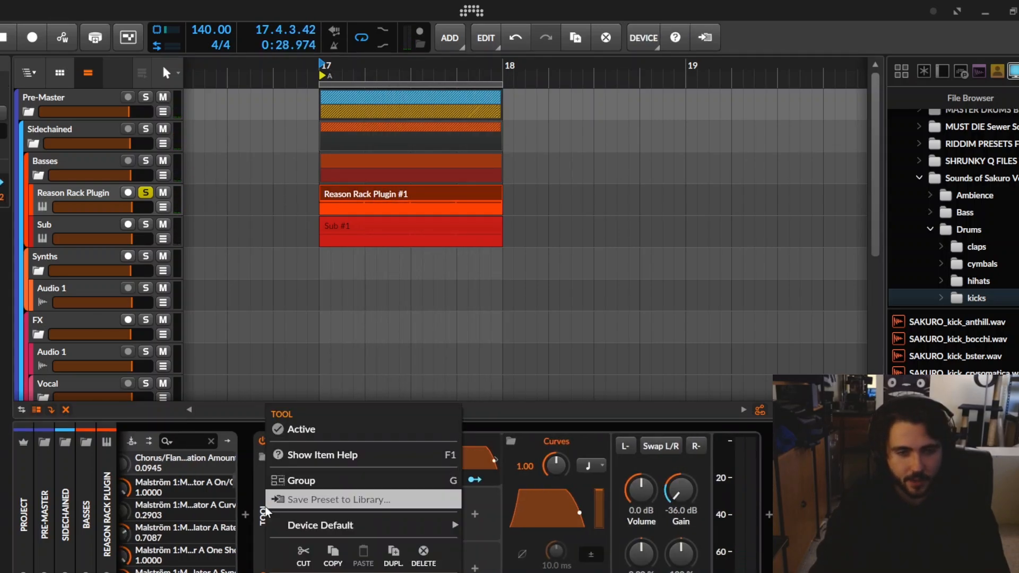
left_click(379, 493)
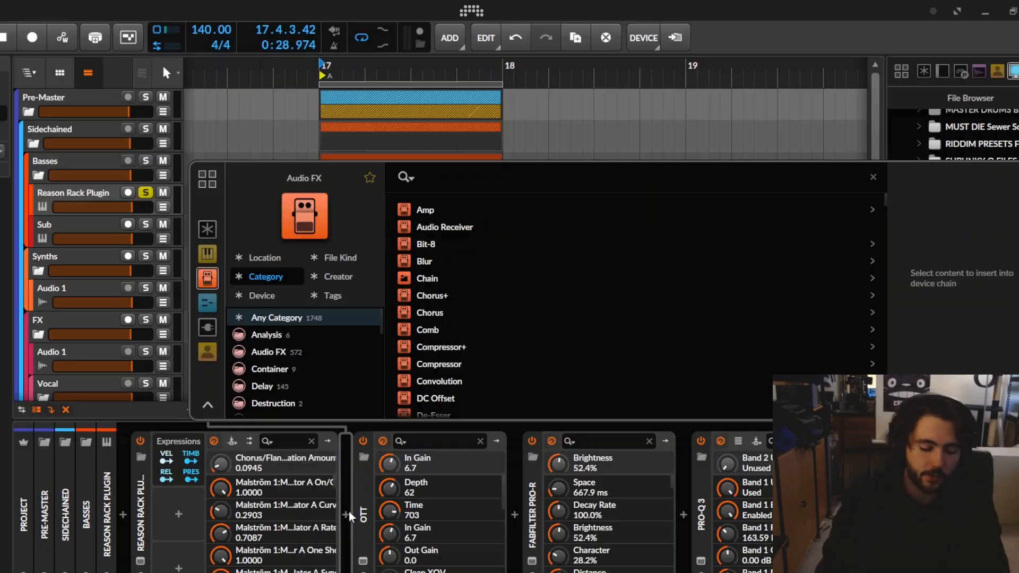
type("tool")
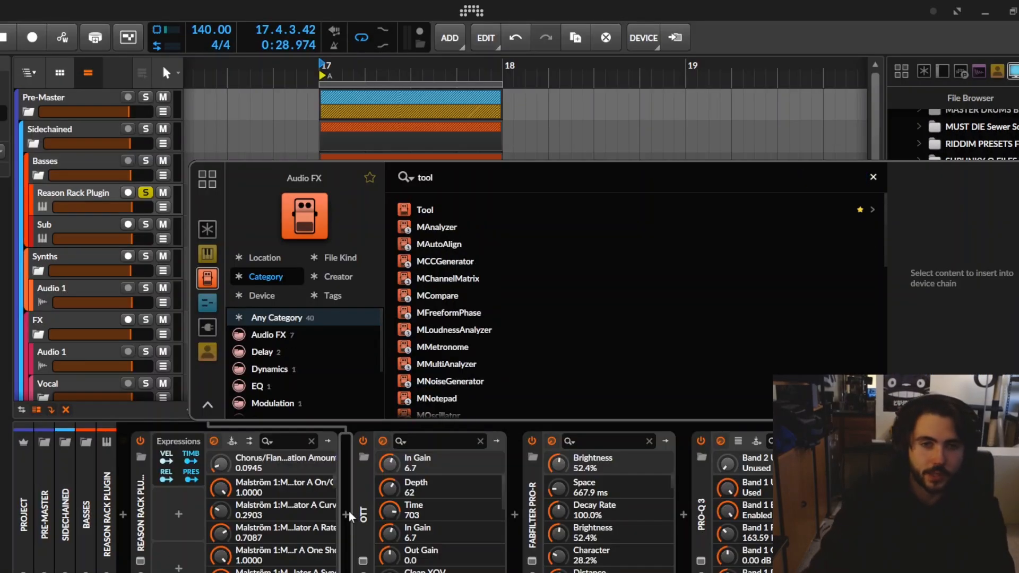
key("Down")
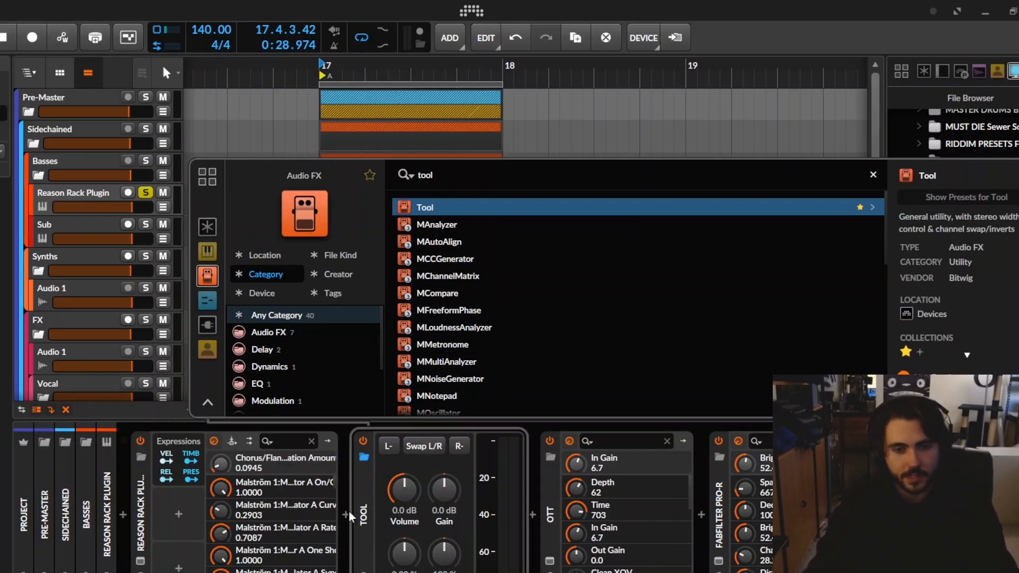
key("Return")
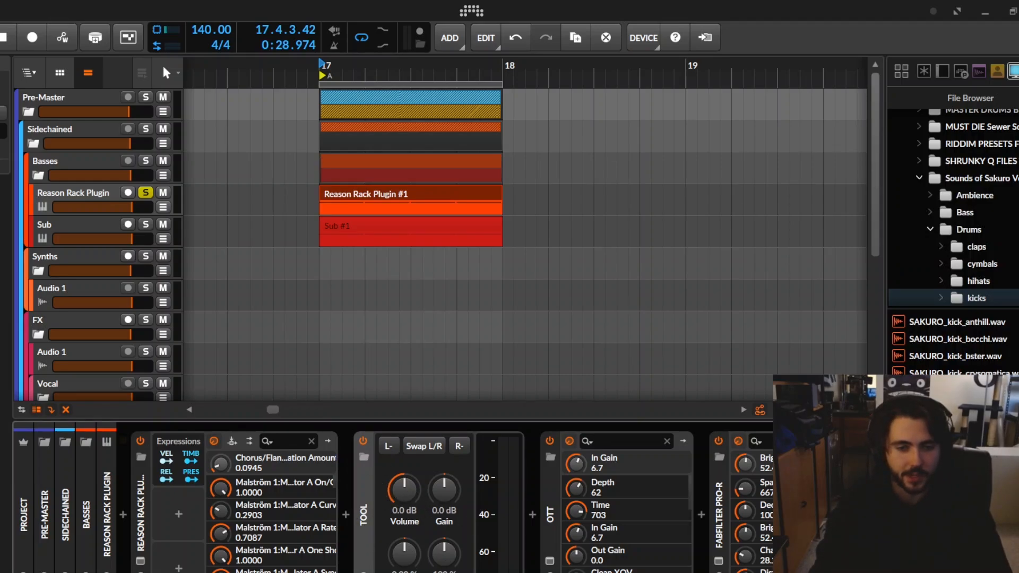
mouse_move(418, 457)
left_click(387, 459)
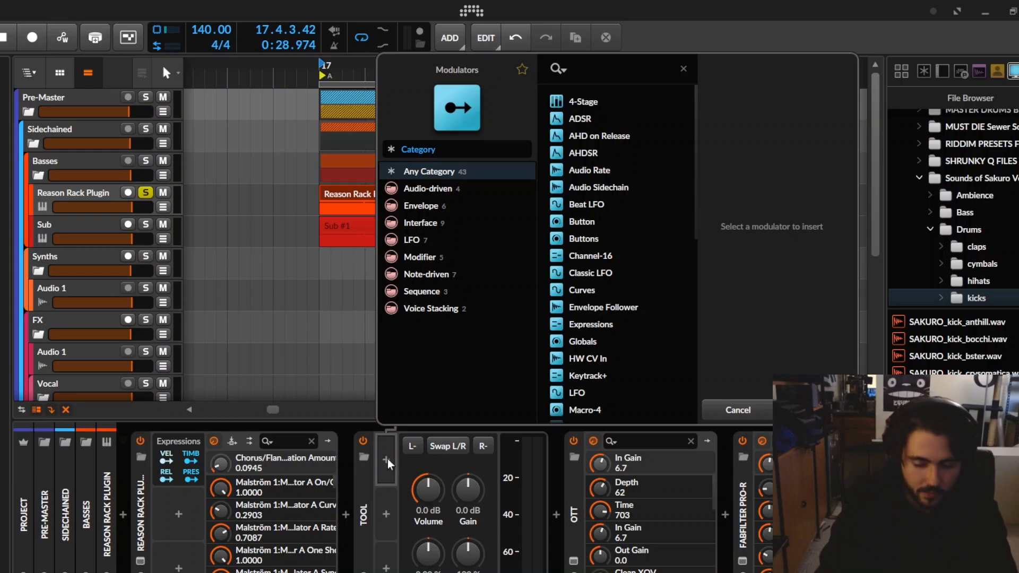
type("LFO")
key("Return")
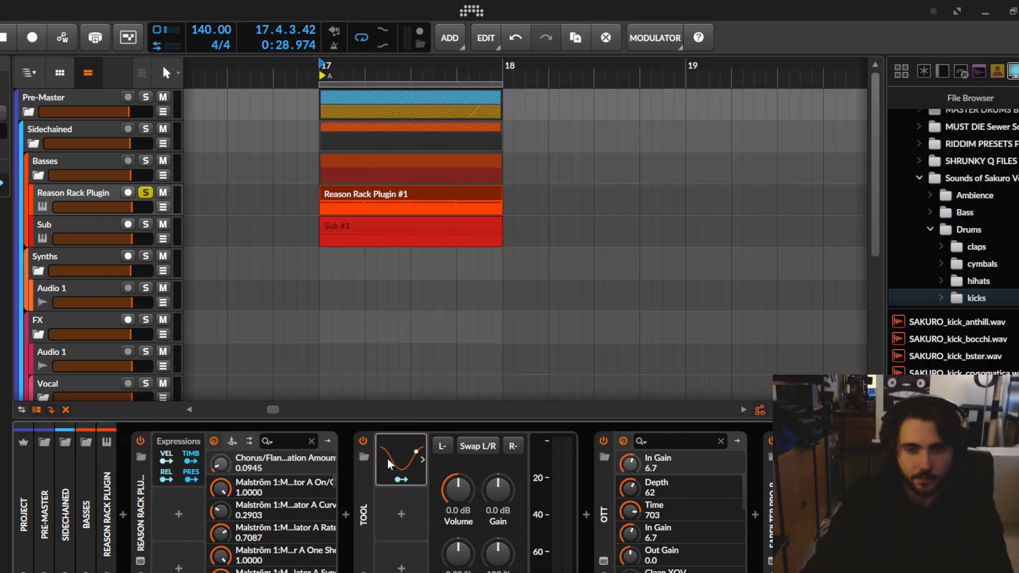
left_click(387, 460)
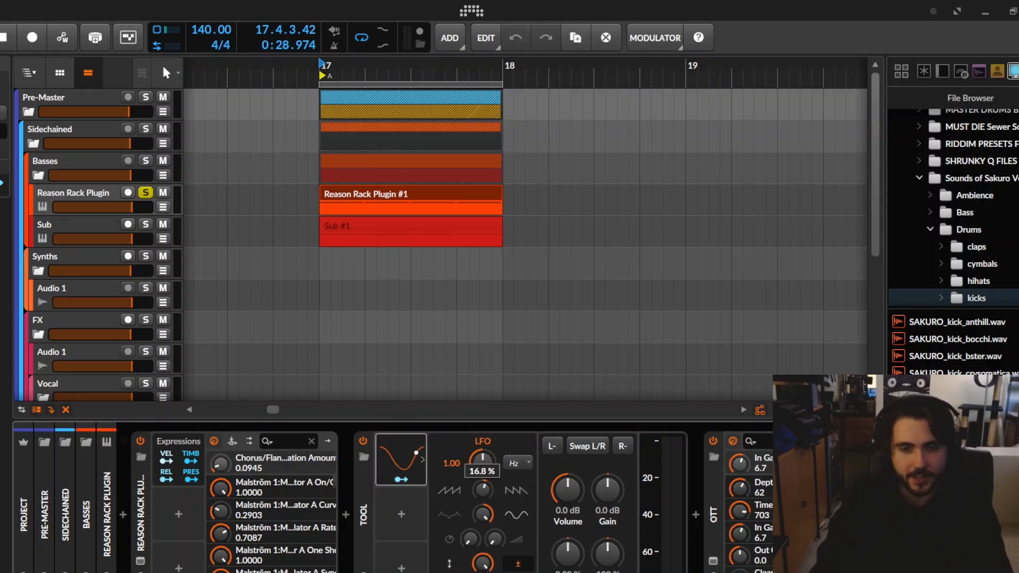
left_click_drag(471, 494, 471, 470)
key("Delete")
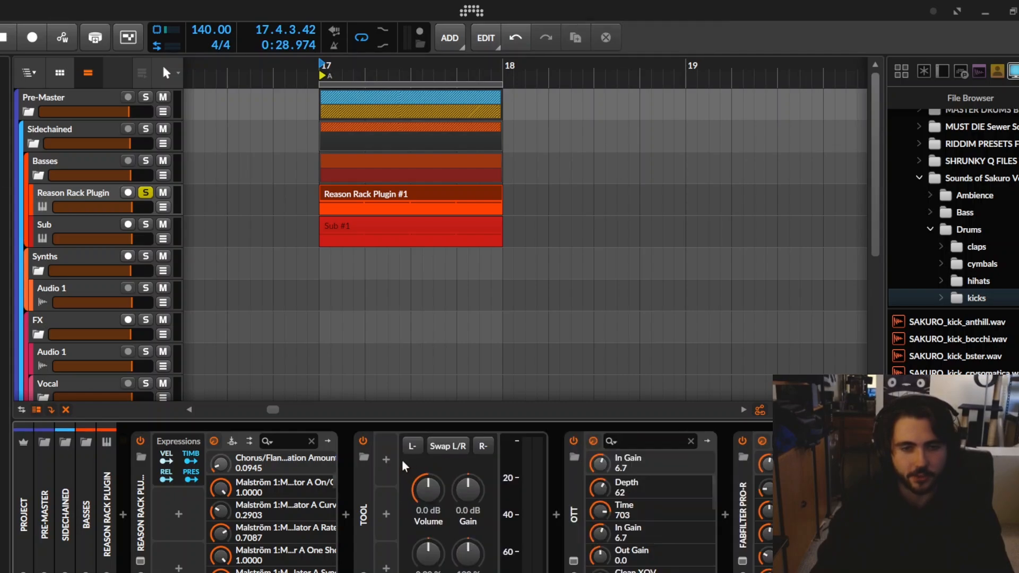
left_click(390, 457)
type("Curves")
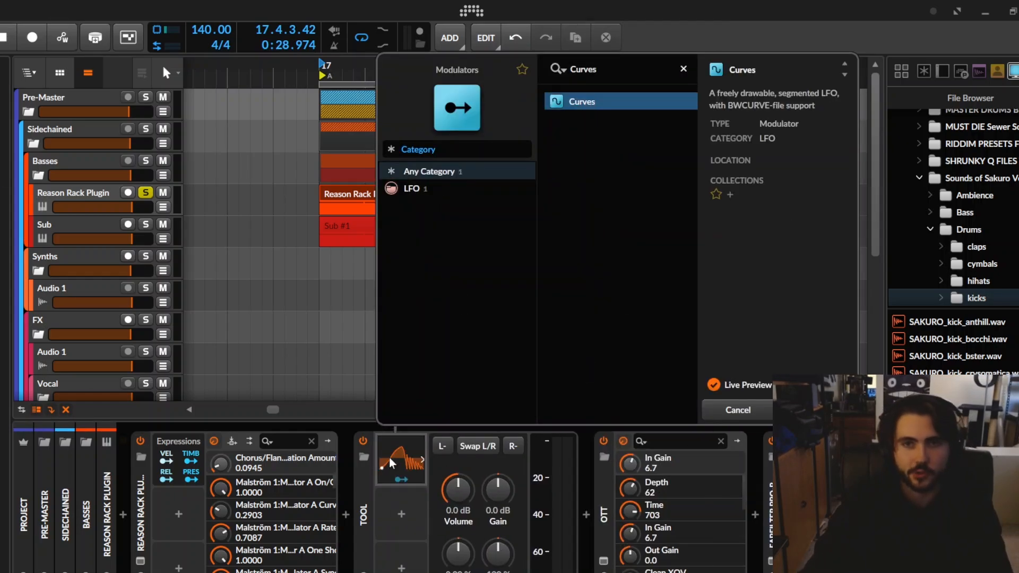
key("Return")
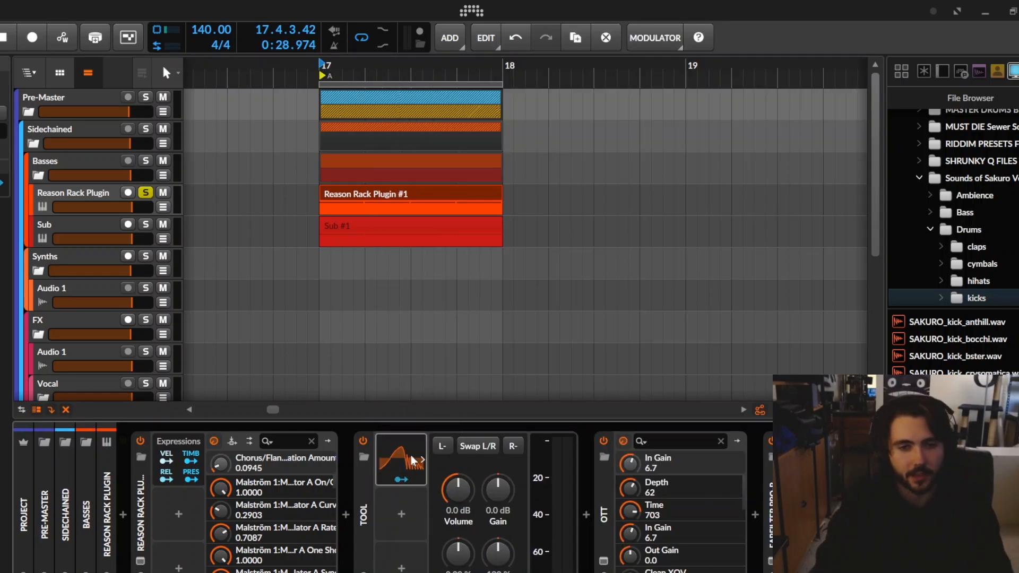
key("Delete")
Add a Curves modulator to the new Tool device and expand its settings.
left_click(387, 460)
type("Curves")
key("Down")
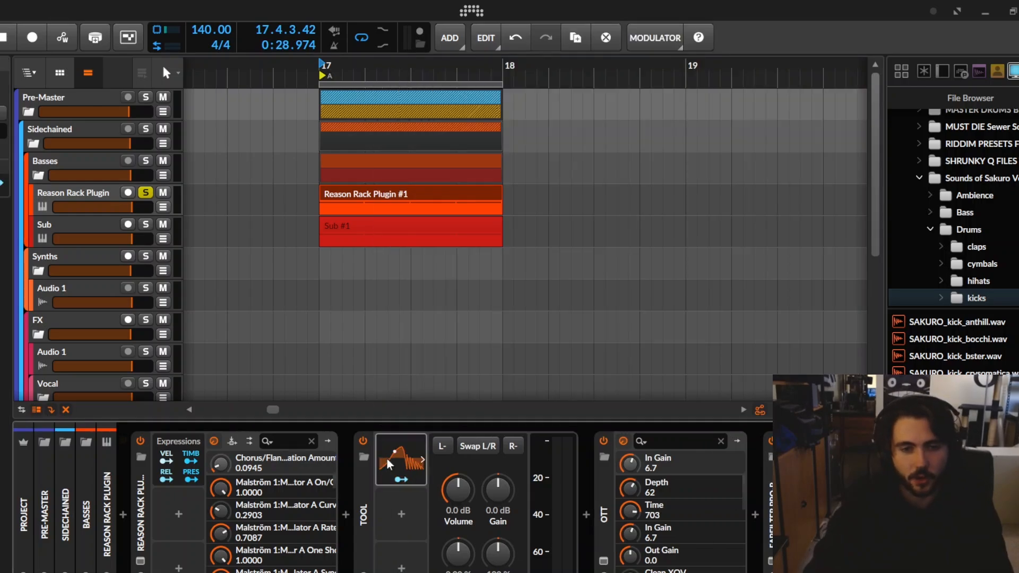
key("Return")
left_click(390, 457)
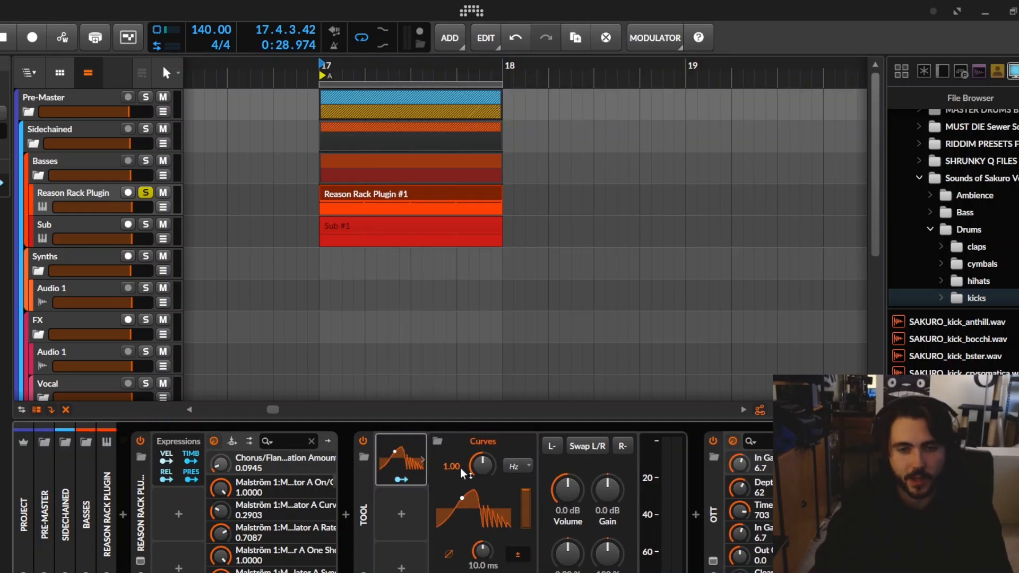
Make the curve unipolar and reshape it into a trapezoid rising to full by grid line 2, holding until 12 and reaching zero at 14.
left_click(479, 505)
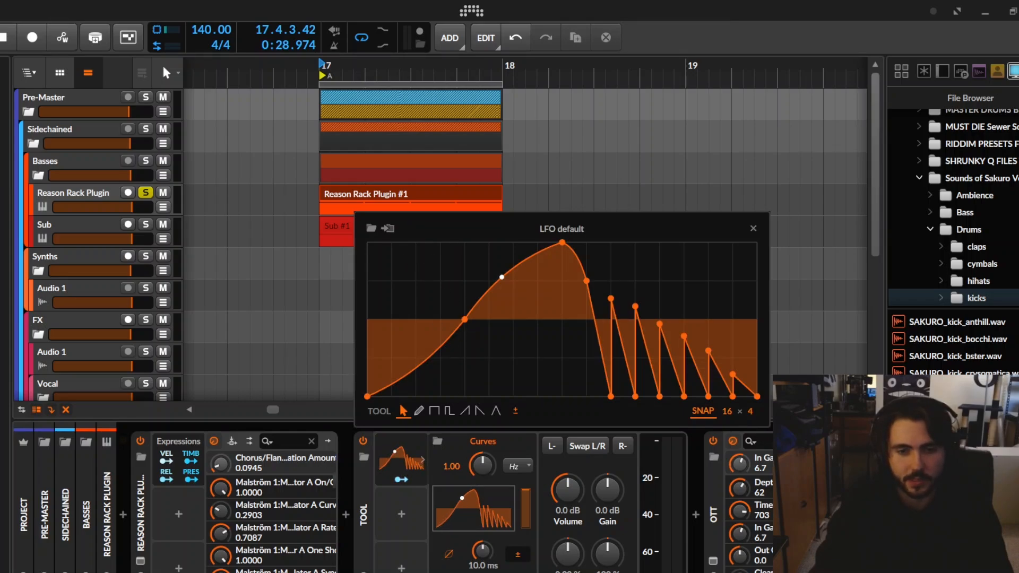
left_click(518, 556)
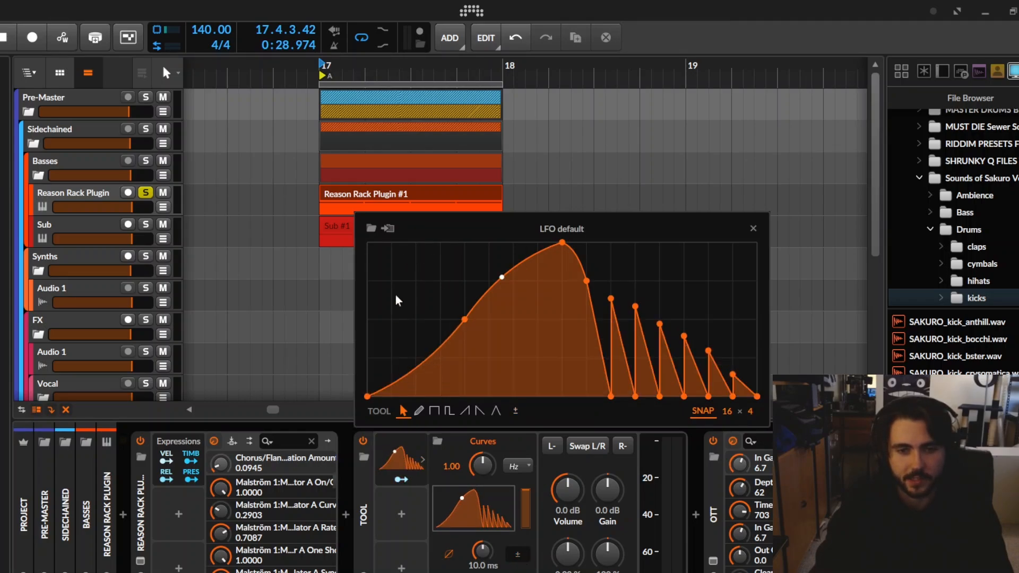
left_click_drag(464, 319, 416, 242)
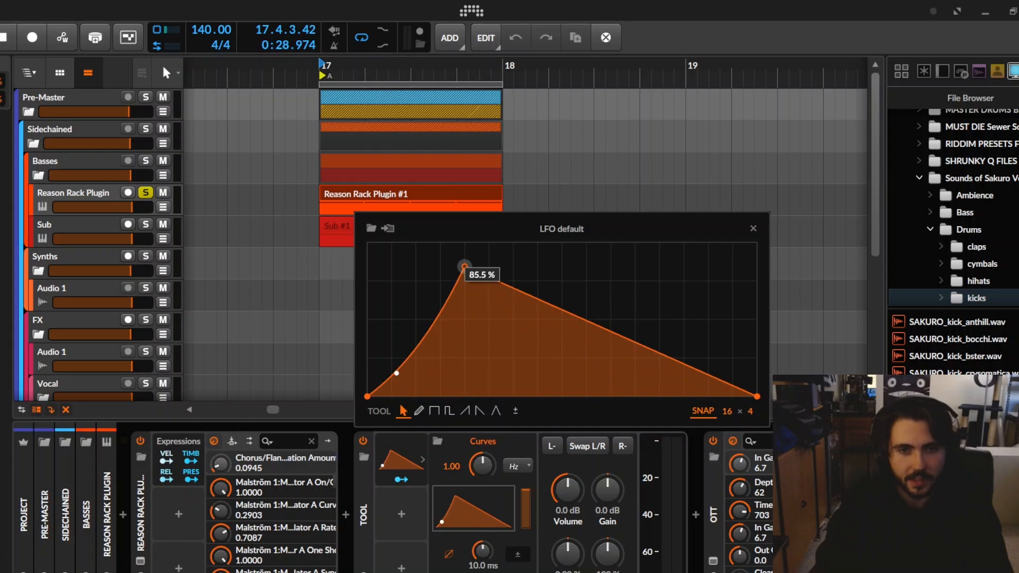
left_click_drag(552, 301, 552, 249)
double_click(643, 273)
left_click_drag(644, 273, 660, 243)
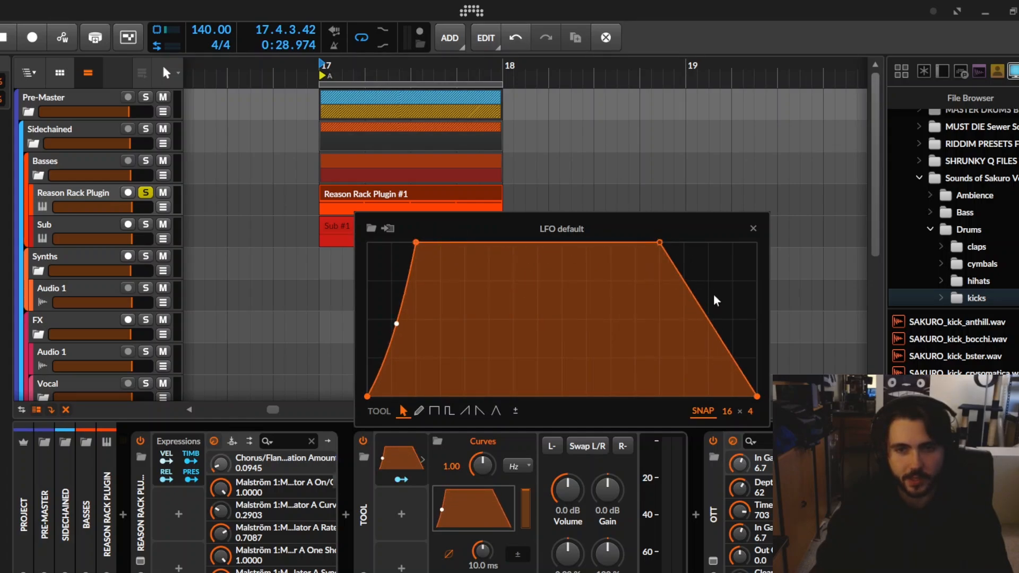
double_click(703, 309)
left_click_drag(703, 310, 708, 395)
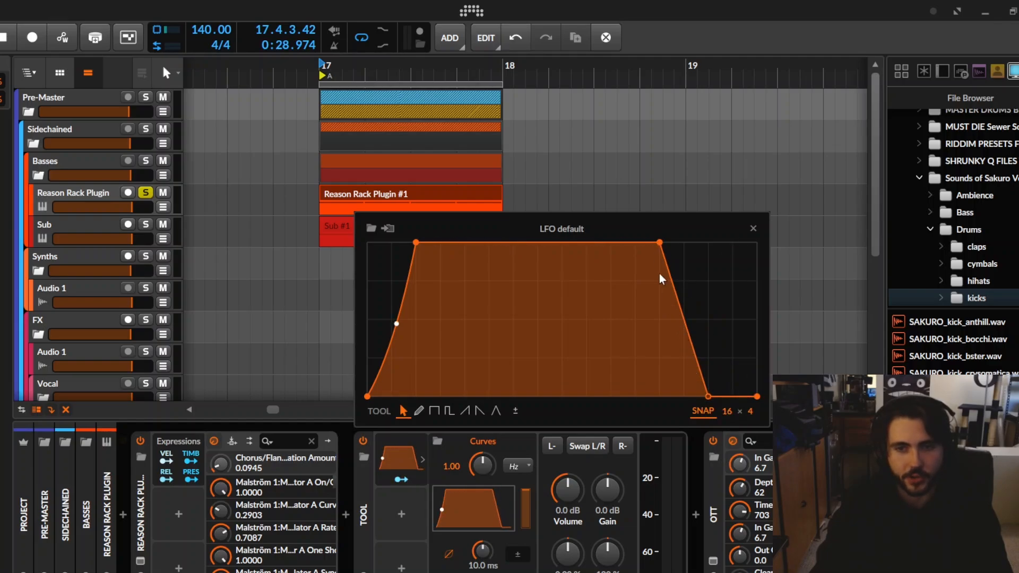
left_click(753, 228)
Sync the Curves rate to quarter notes and reduce its smoothing to 0.01 ms.
left_click(520, 463)
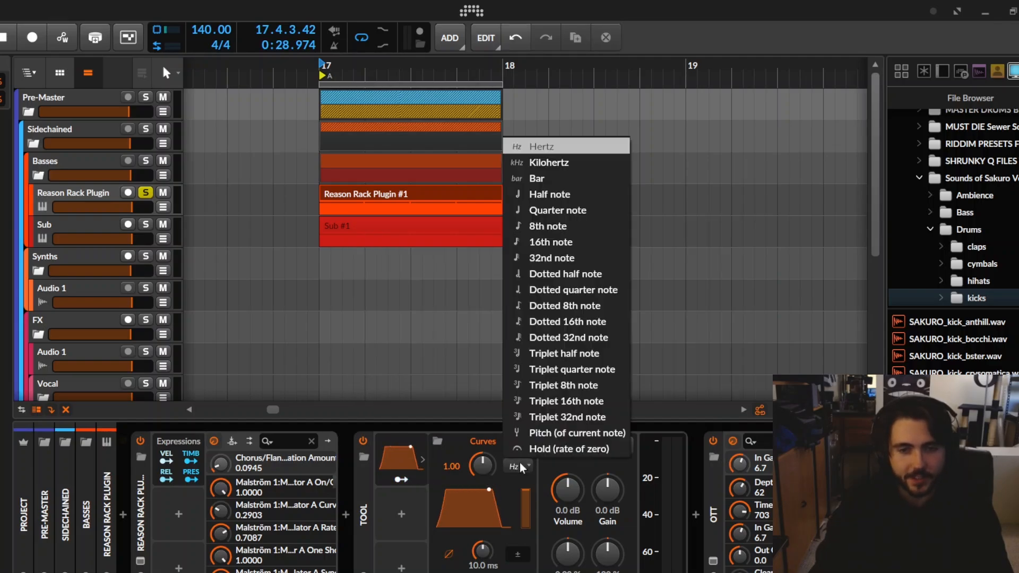
left_click(616, 225)
left_click(448, 554)
left_click(466, 536)
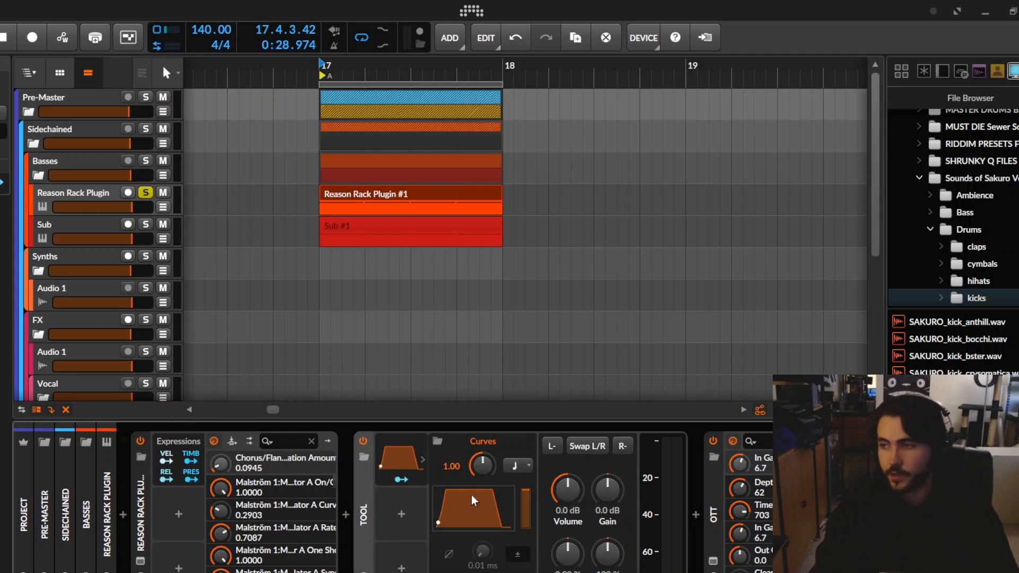
left_click(75, 218)
left_click(145, 560)
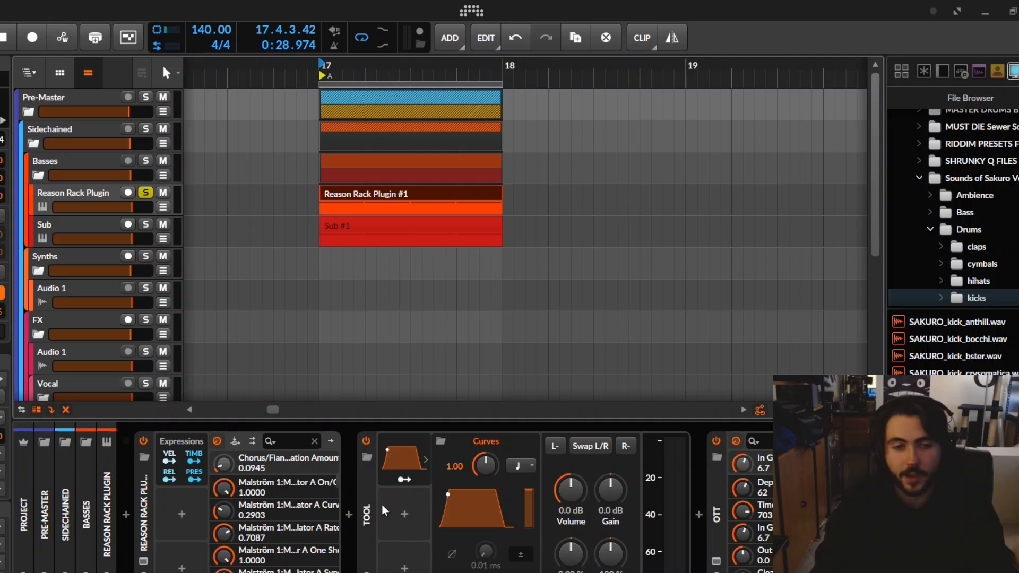
Lower the Tool's Gain to -36 dB and arm the Curves modulator for assigning targets.
key("space")
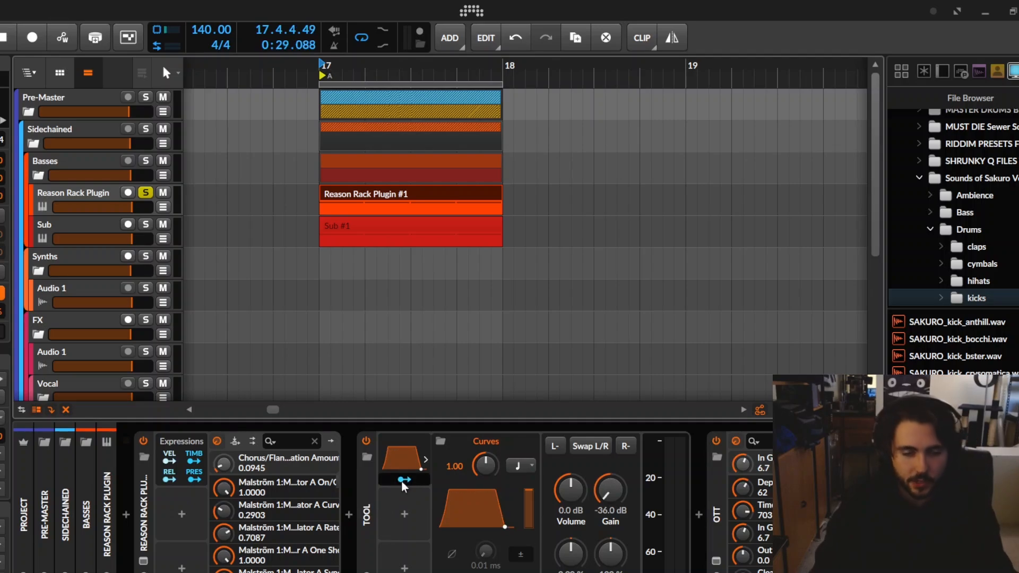
left_click(405, 480)
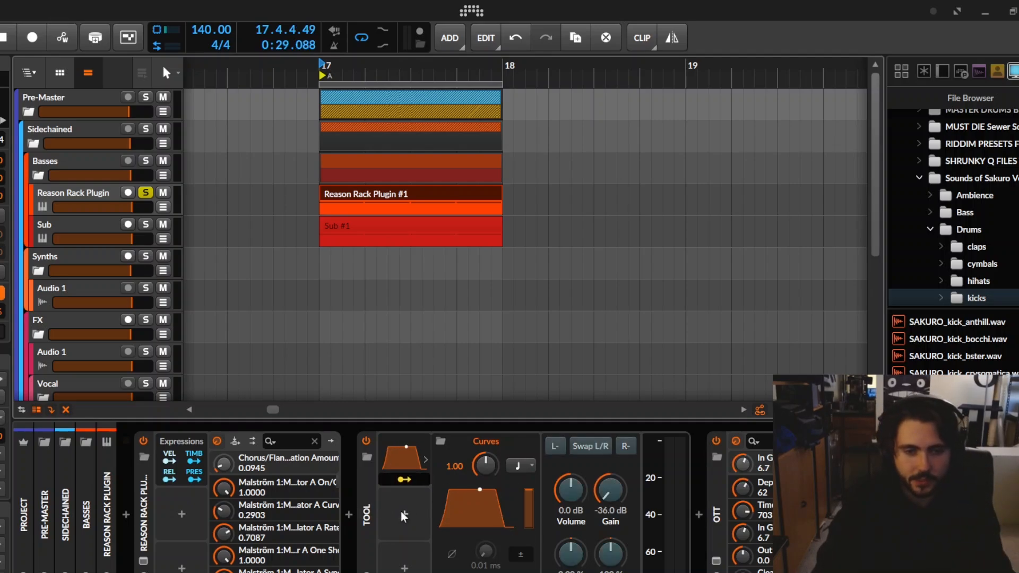
left_click(404, 514)
scroll(629, 358, "down", 8)
scroll(611, 382, "up", 5)
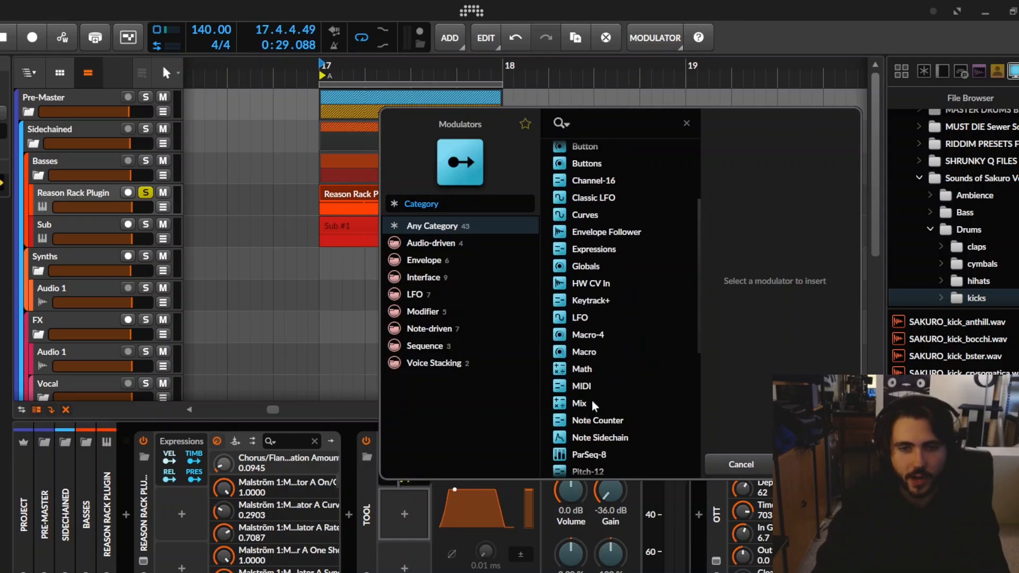
scroll(591, 400, "up", 3)
scroll(644, 345, "up", 2)
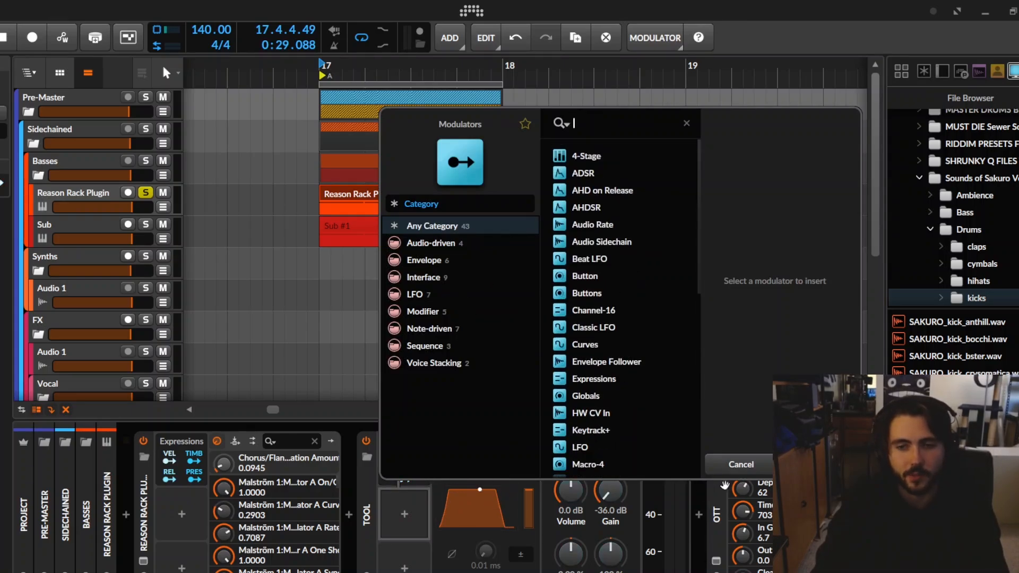
left_click(735, 465)
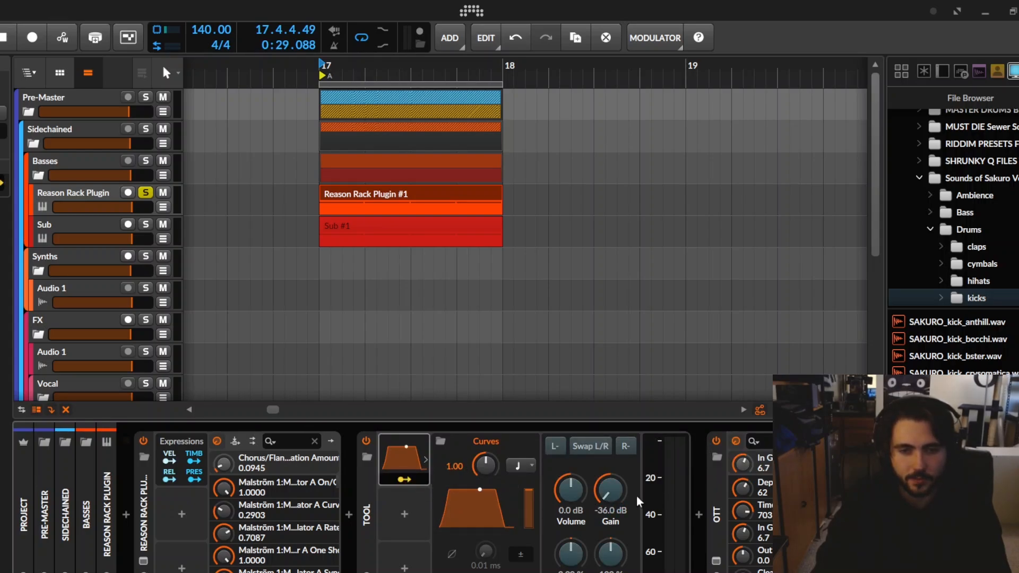
Assign the Curves modulator to the Tool's Gain with a modulation amount of 36.
left_click_drag(616, 499, 616, 472)
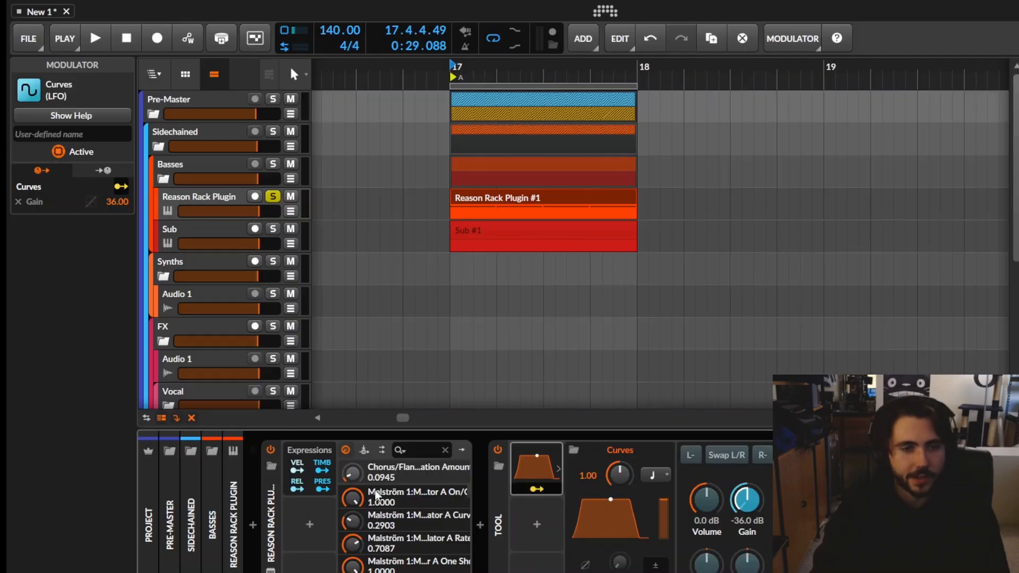
left_click(315, 451)
left_click(540, 451)
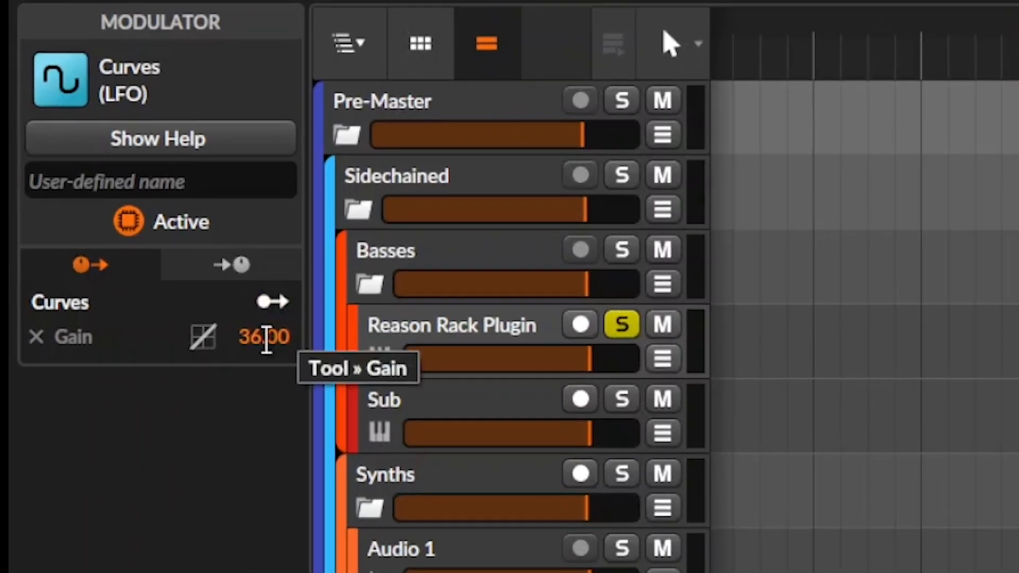
double_click(266, 339)
type("36")
key("Return")
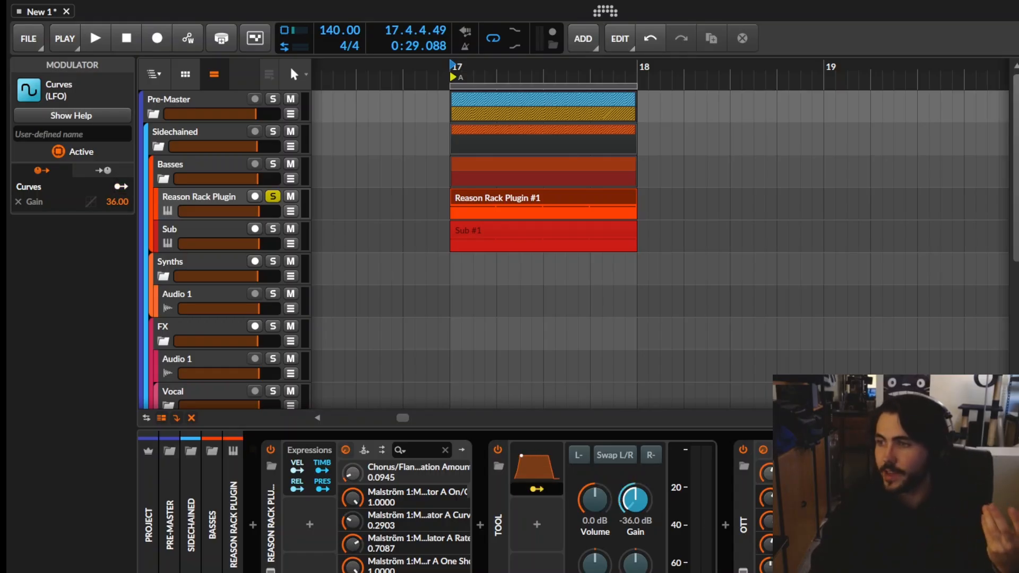
Unsolo the Reason Rack Plugin track and look over the OTT and FabFilter Pro-R devices after the Tool.
left_click(498, 514)
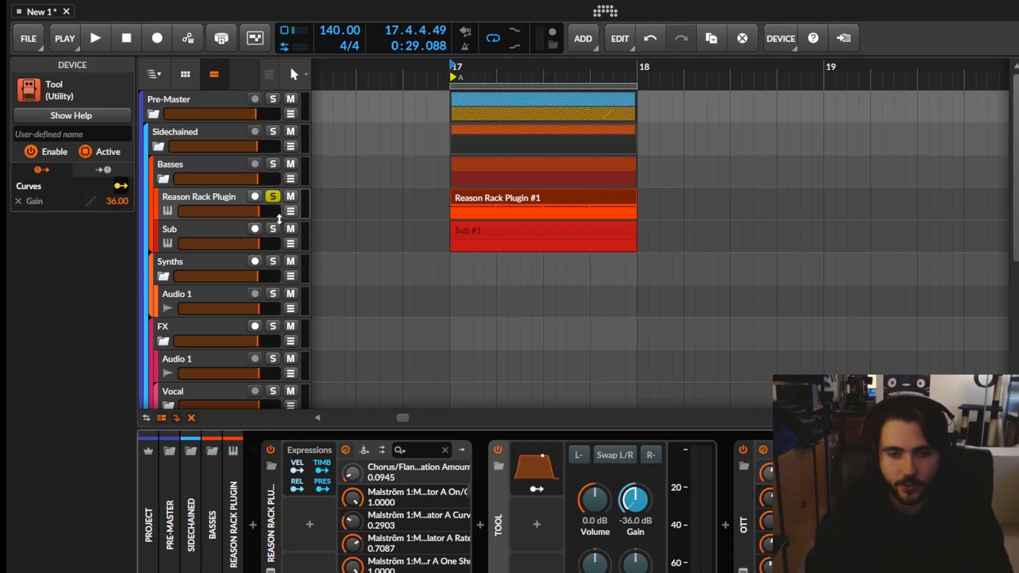
left_click(272, 194)
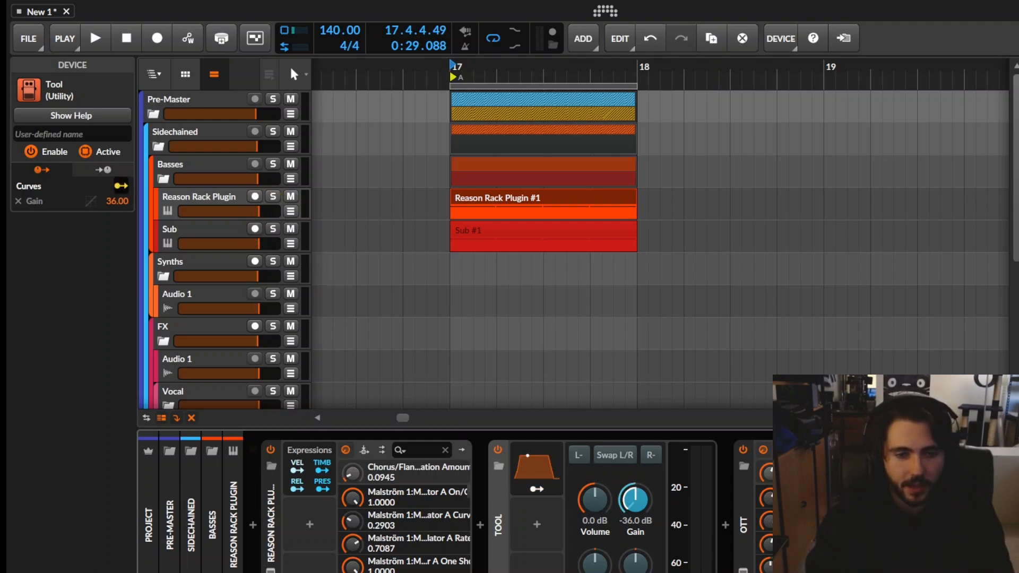
scroll(510, 504, "right", 3)
scroll(616, 550, "right", 1)
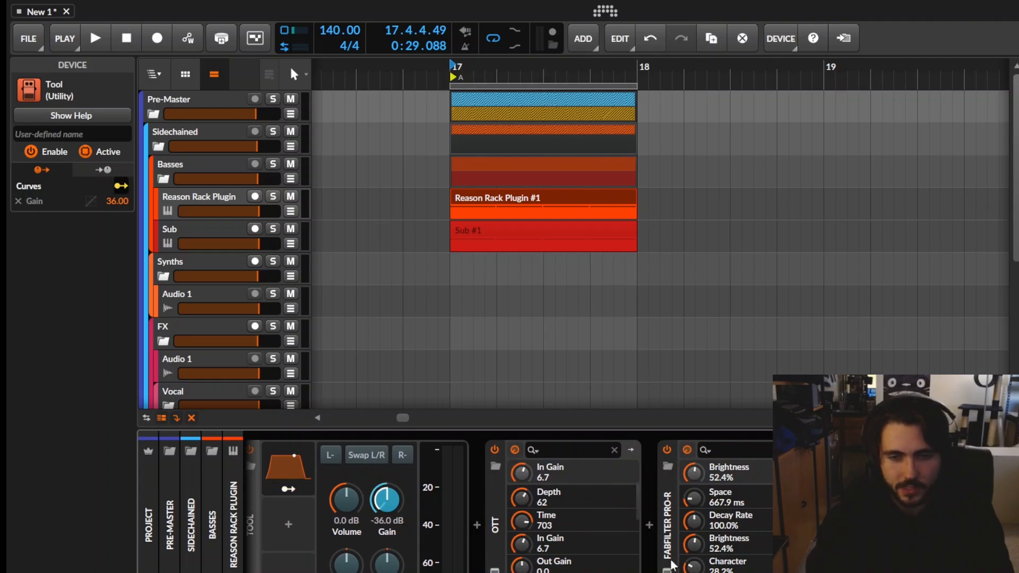
left_click(839, 570)
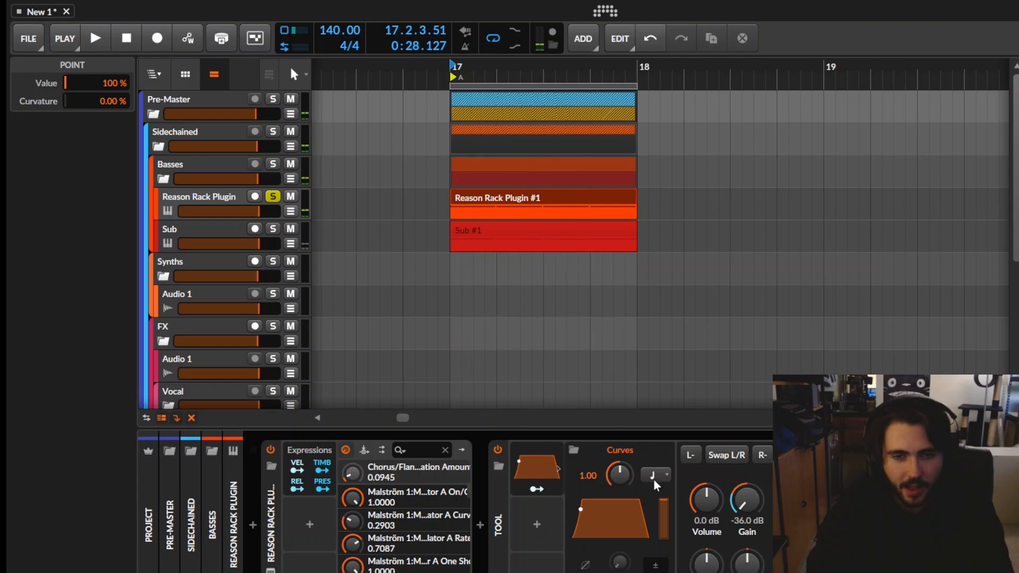
left_click(656, 477)
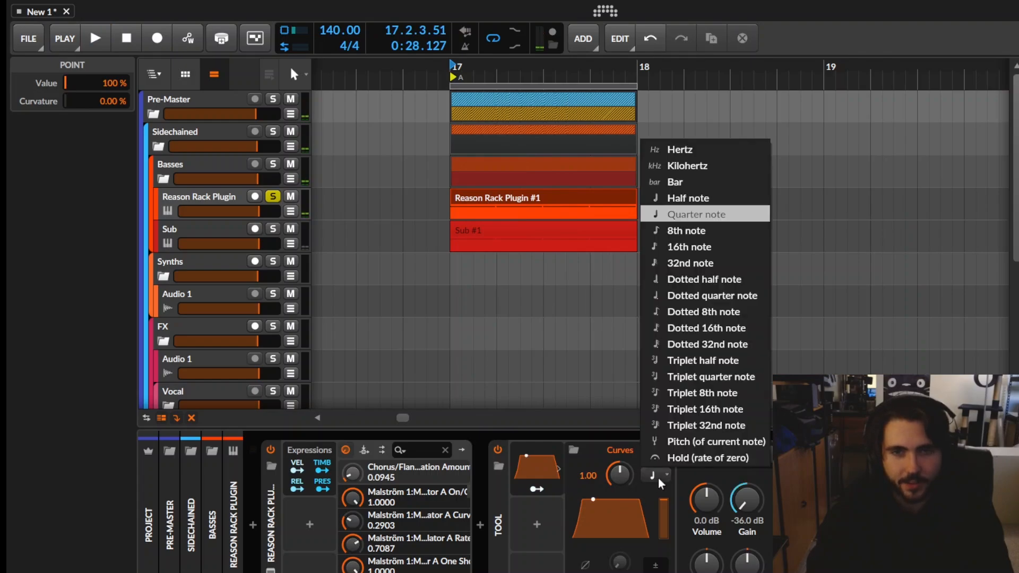
left_click(682, 201)
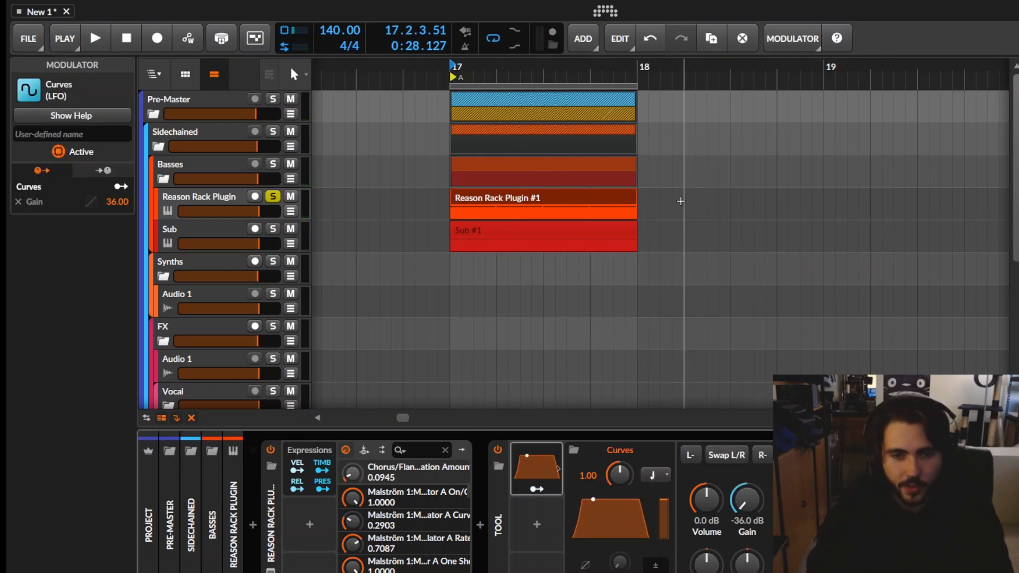
Reshape the curve so its plateau drops to zero at the midpoint, followed by two triangular peaks at 5/8 and 7/8 with a zero at 3/4.
left_click(630, 515)
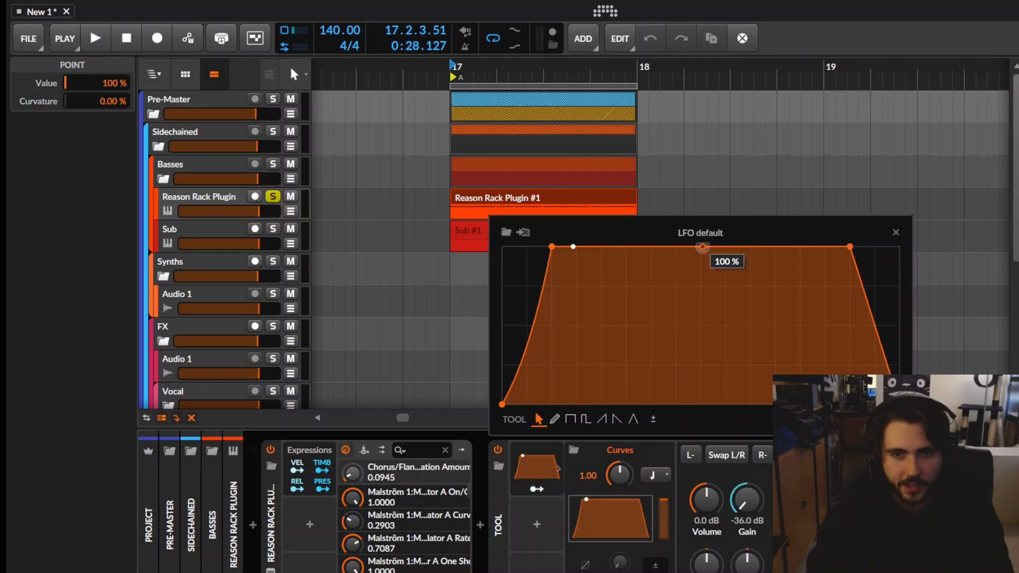
left_click_drag(702, 248, 701, 405)
left_click_drag(630, 266, 675, 247)
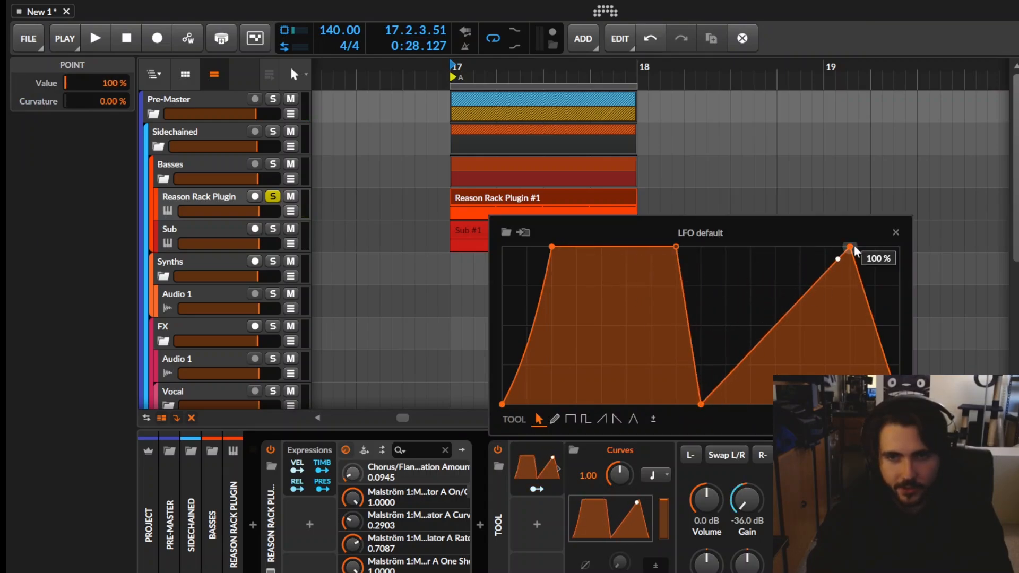
left_click_drag(850, 247, 750, 246)
left_click(571, 314)
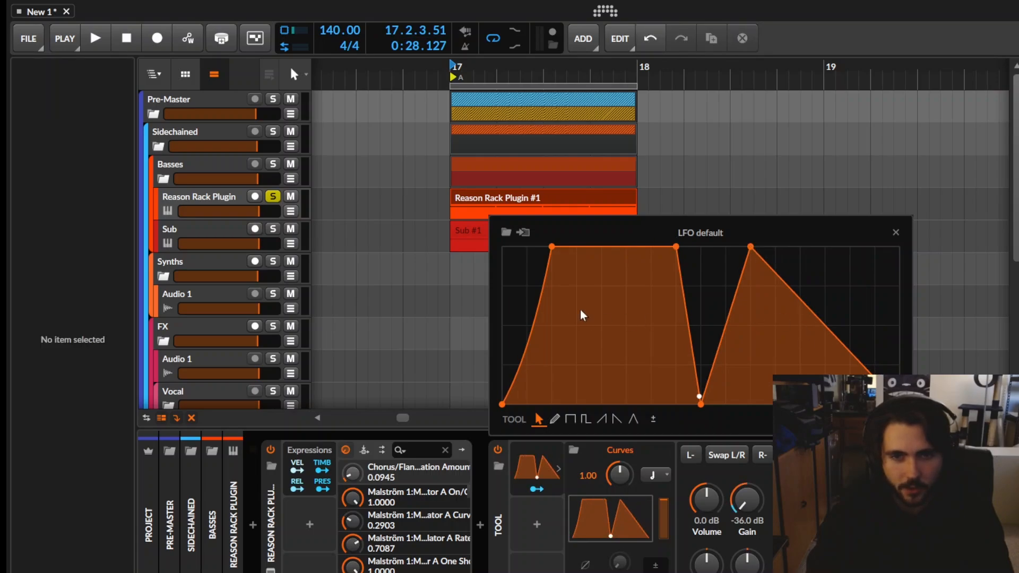
left_click_drag(801, 301, 800, 404)
left_click_drag(856, 355, 850, 247)
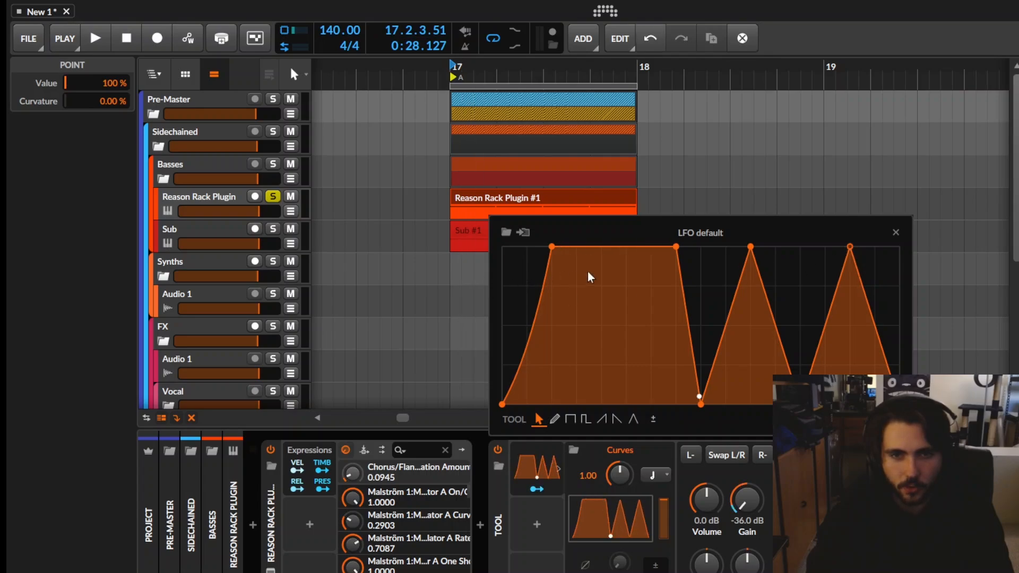
Play the loop and bend the rising and falling sides of the two triangular peaks outward into rounded humps.
key("space")
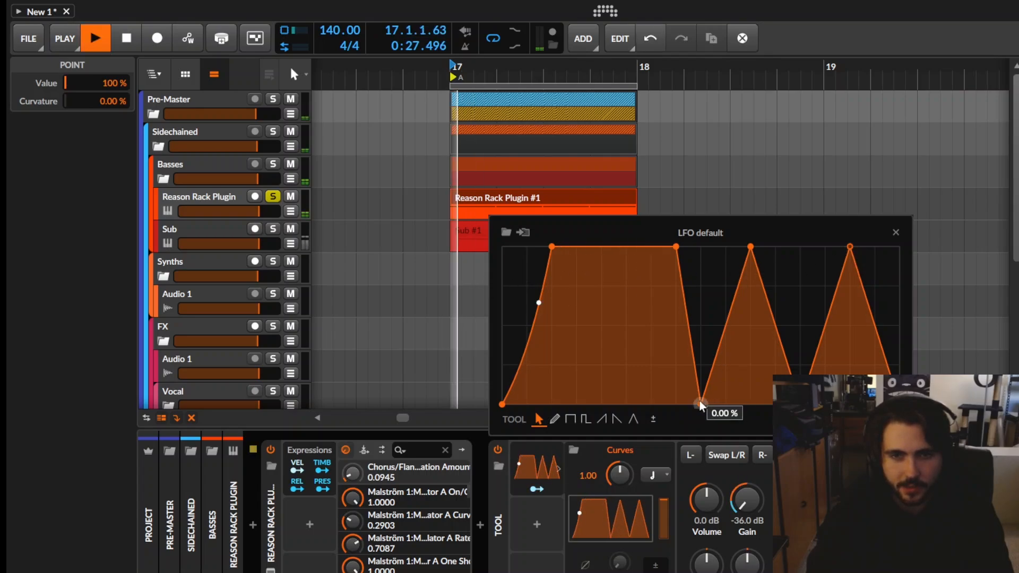
left_click_drag(741, 290, 732, 246)
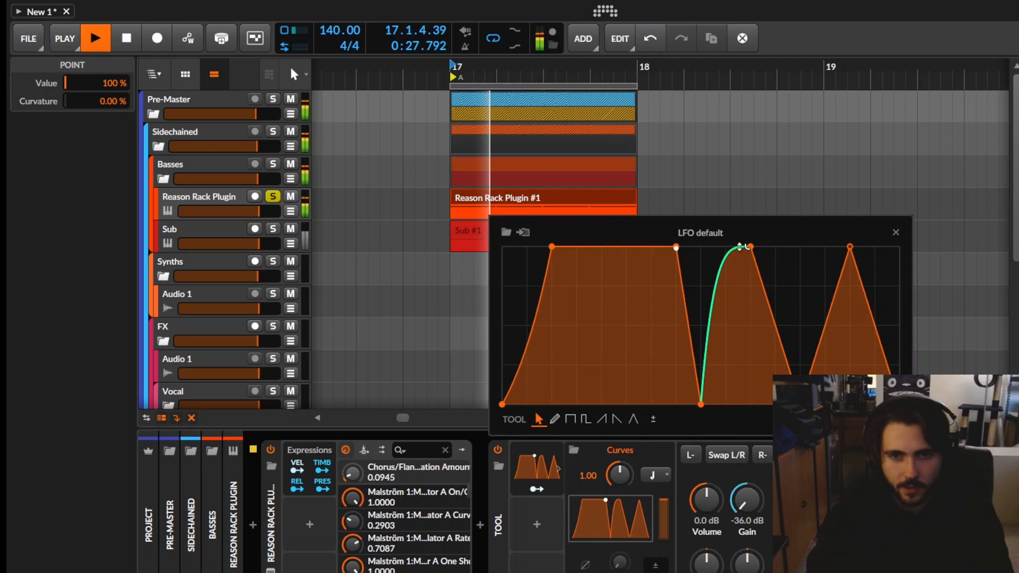
left_click_drag(832, 323, 816, 263)
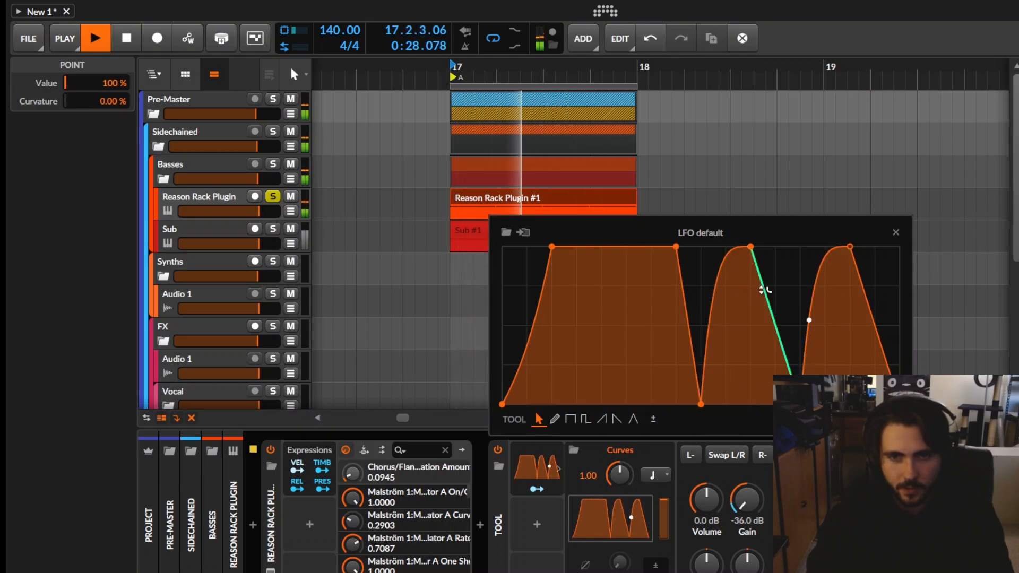
left_click_drag(762, 290, 765, 263)
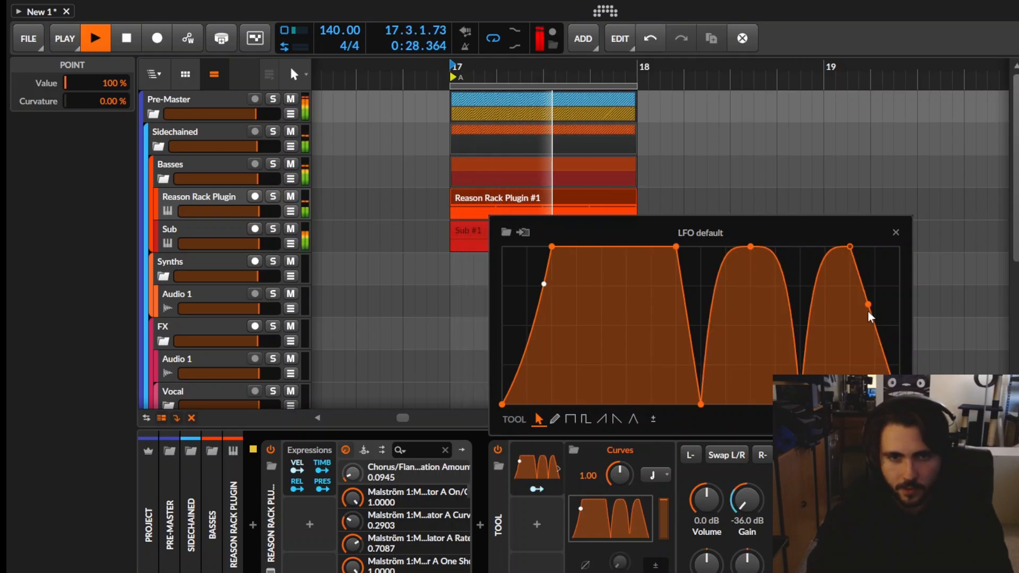
left_click_drag(860, 327, 808, 348)
Split the first plateau with a dip to 50 % at a quarter of the cycle, and raise the dip at 3/4 to 75 %.
left_click_drag(602, 246, 608, 329)
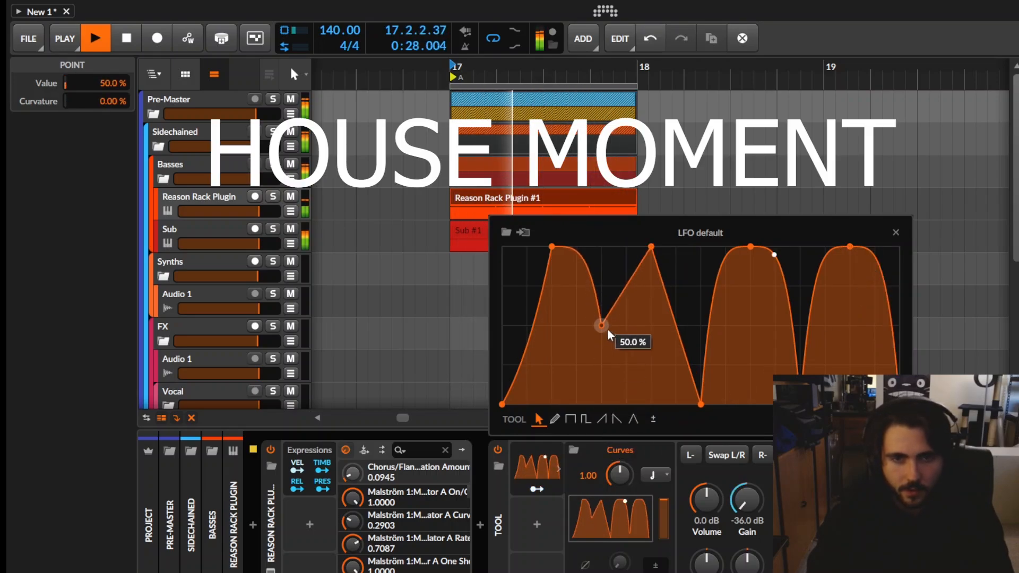
left_click_drag(800, 405, 800, 288)
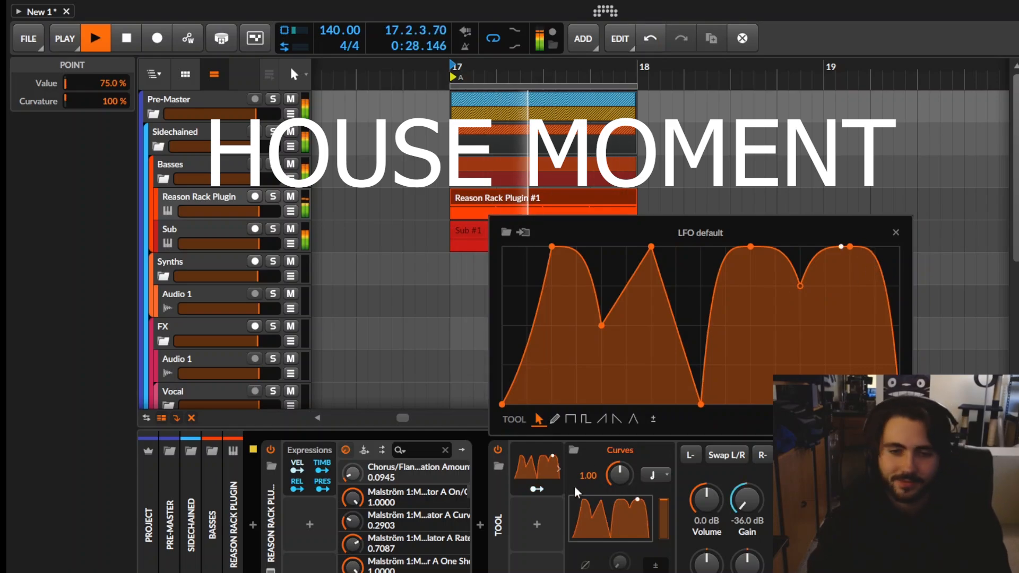
Shift the curve's second peak one grid line earlier and round its falling side to -74 % curvature.
left_click_drag(651, 246, 626, 247)
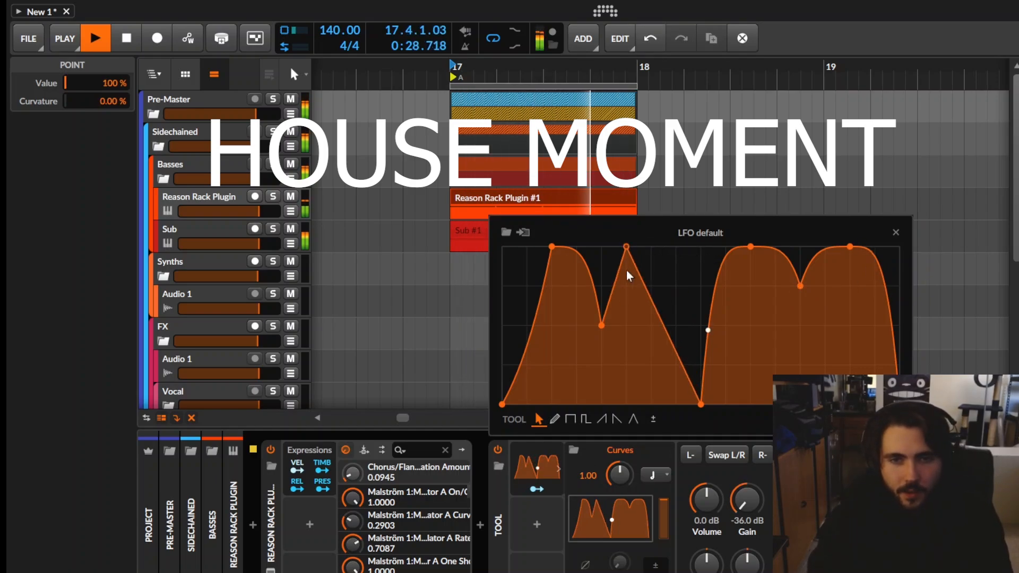
left_click_drag(652, 302, 653, 257)
left_click(896, 232)
key("space")
left_click(511, 199)
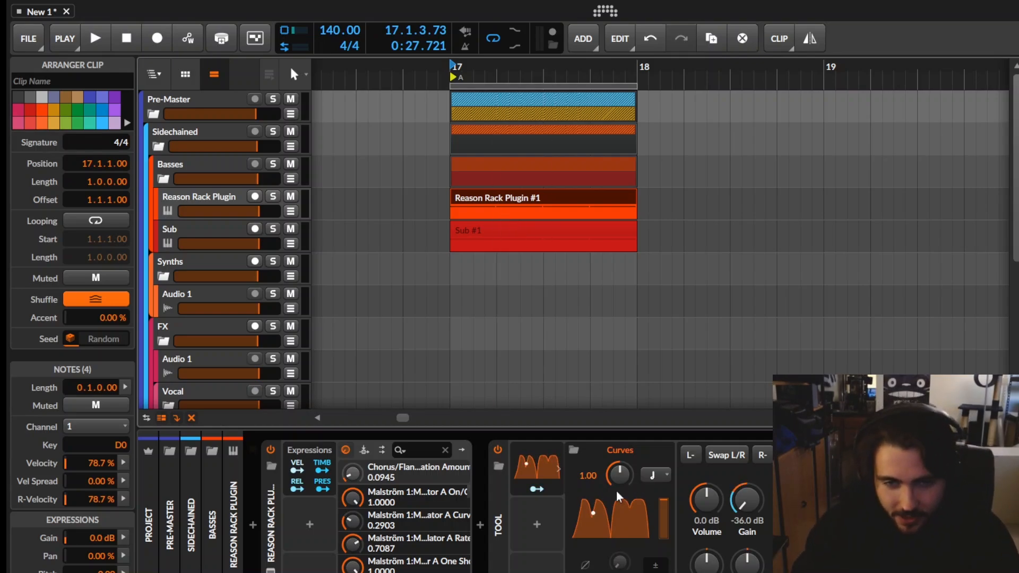
Round the rising side from the 50 % dip to the second peak to 64 % curvature and audition the loop.
left_click(597, 495)
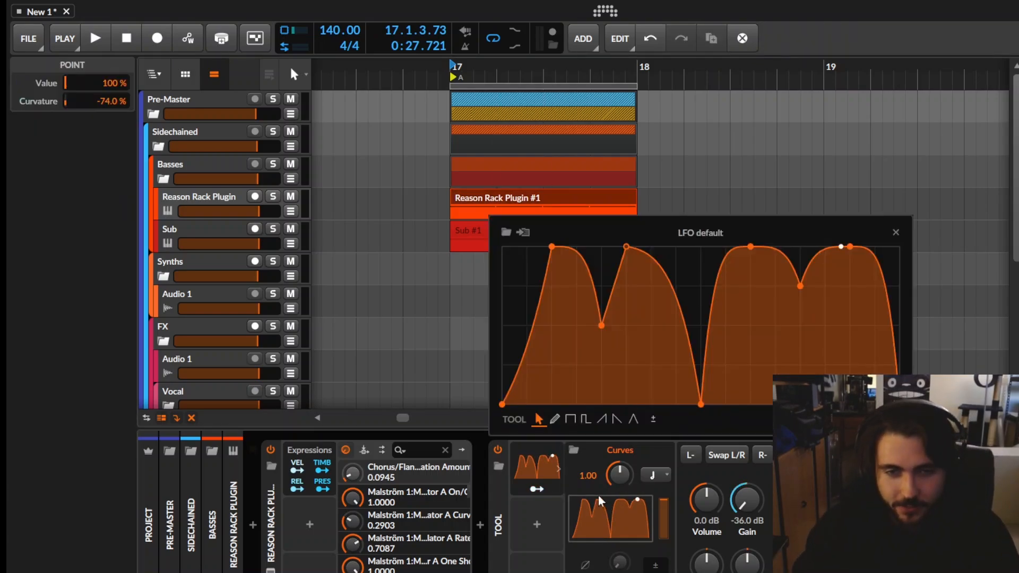
left_click(600, 323)
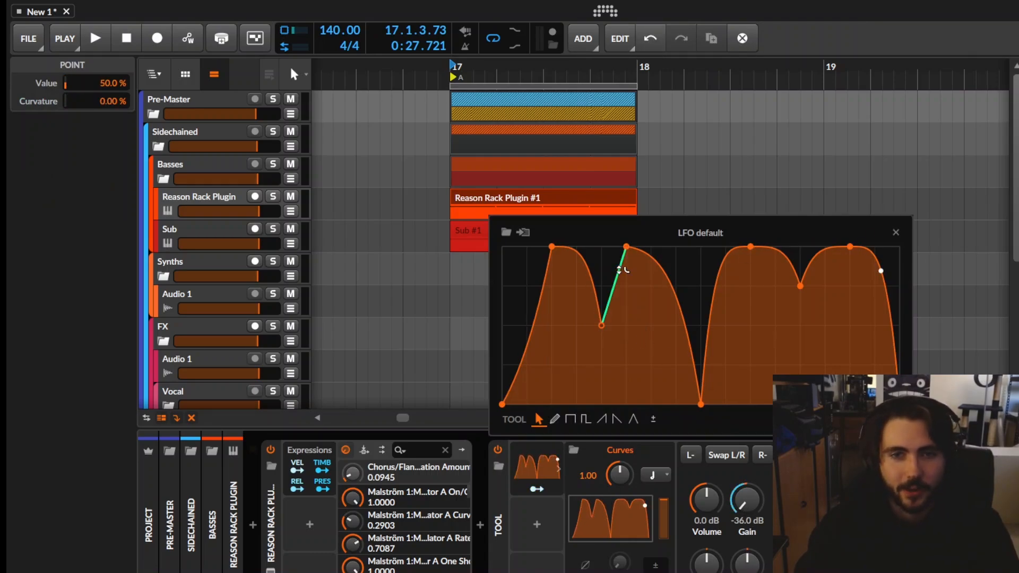
left_click_drag(622, 266, 617, 256)
key("space")
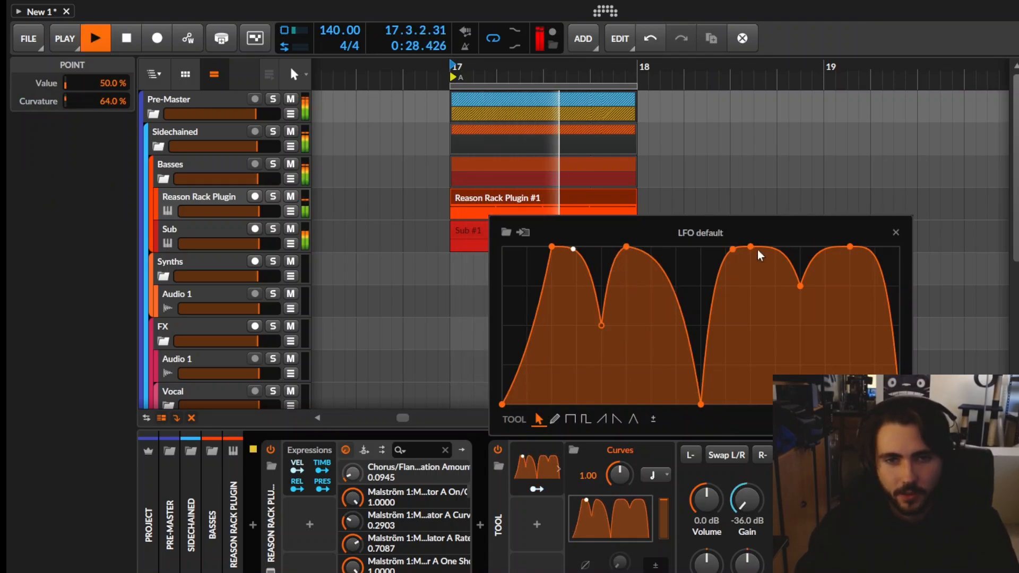
key("space")
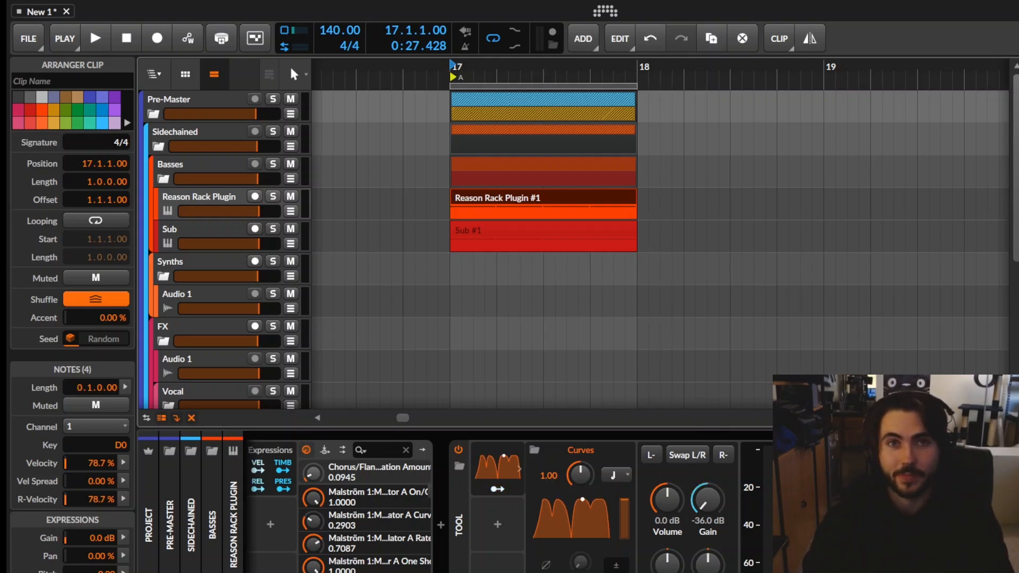
Search the audio effects for "mult" and insert Multiband FX-3 in the Reason Rack Plugin track's device chain.
type("b")
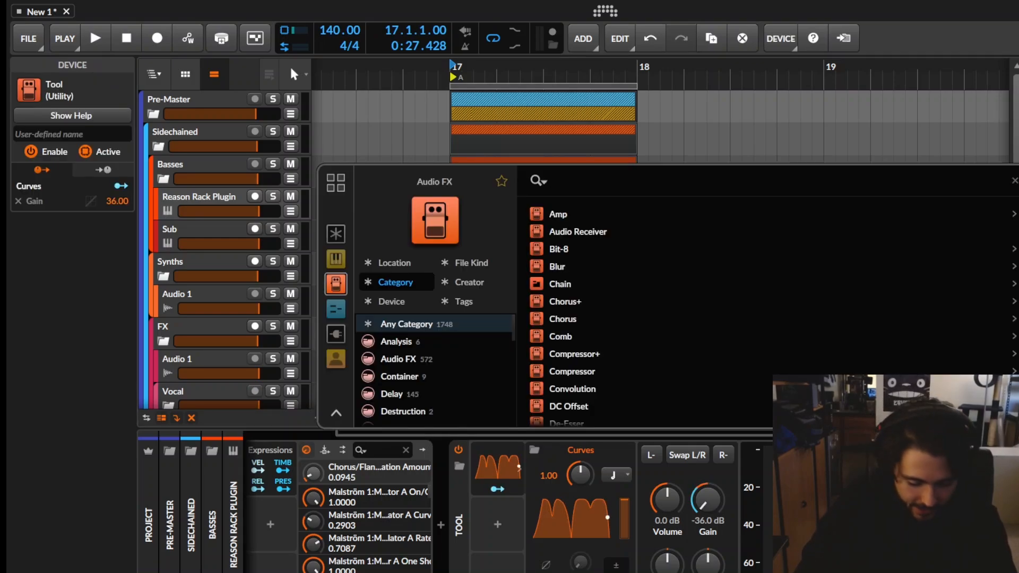
type("mult")
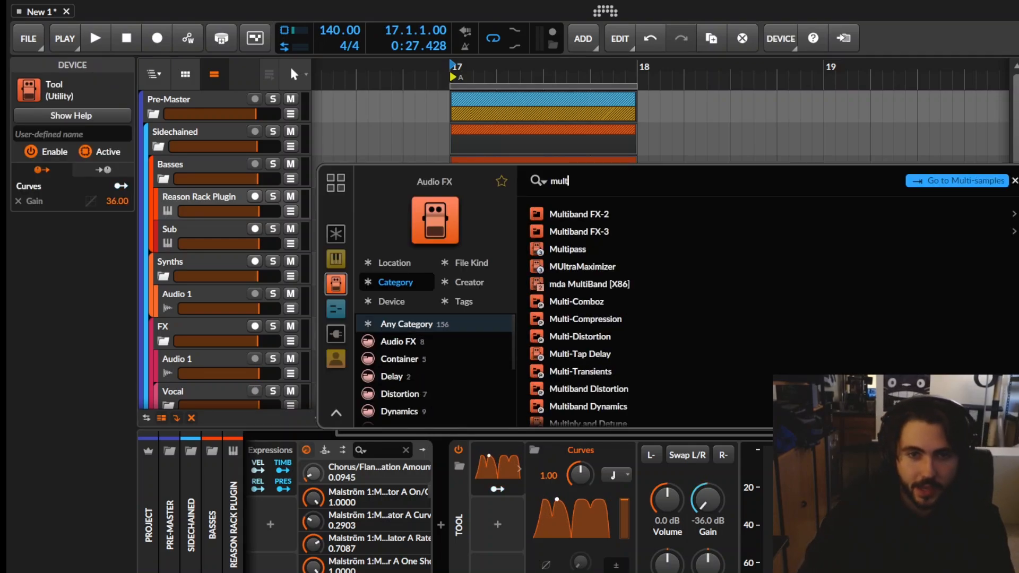
key("Down")
key("Down")
key("Up")
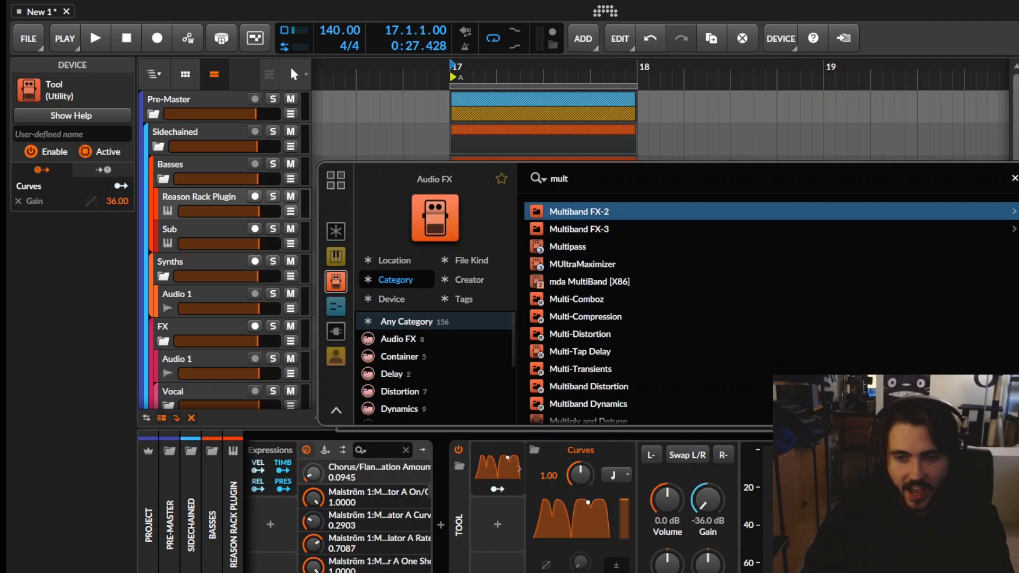
key("Down")
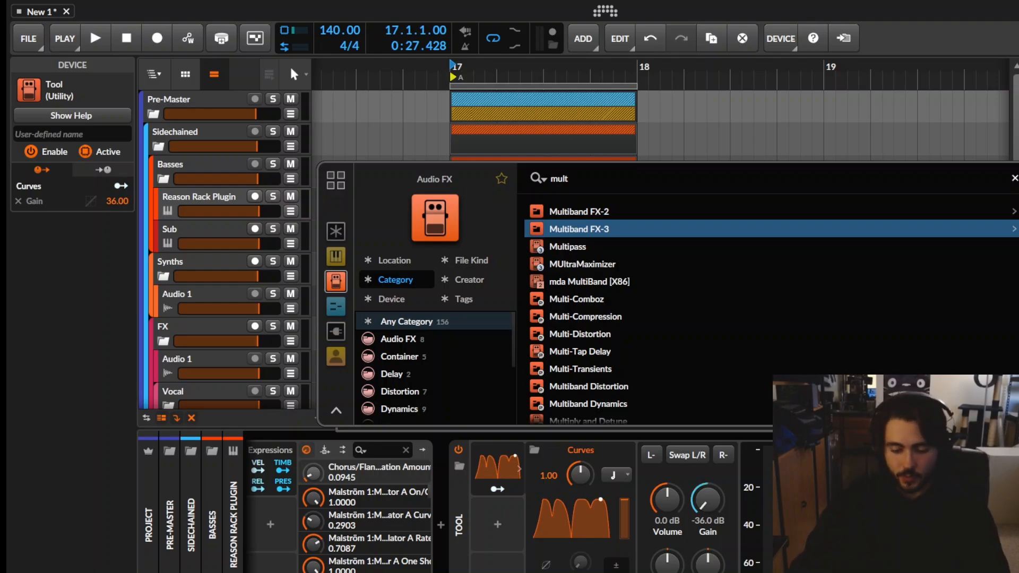
key("Return")
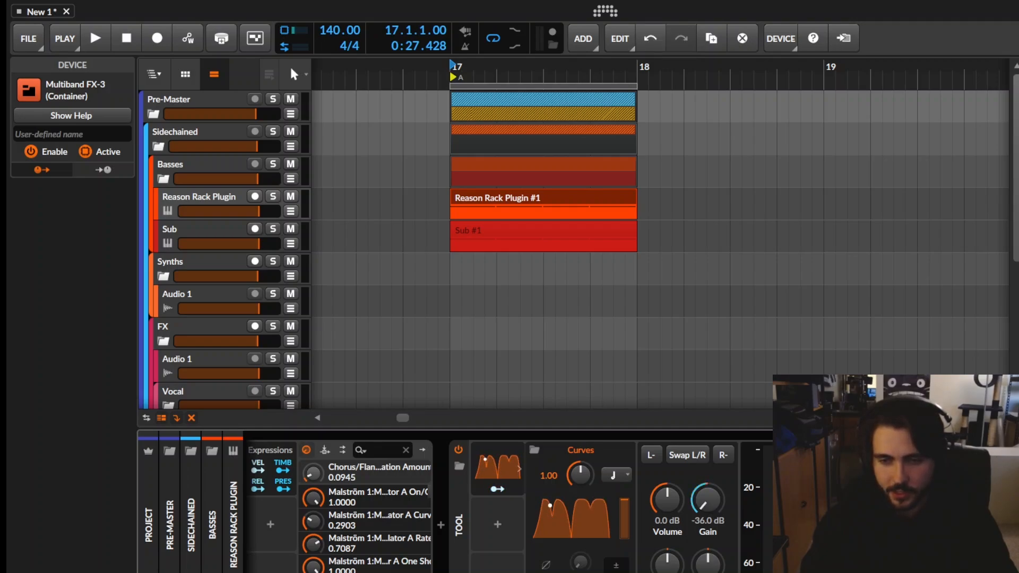
Insert Freq Shifter+ in a band of the Multiband FX-3 container and audition the loop.
scroll(499, 504, "right", 2)
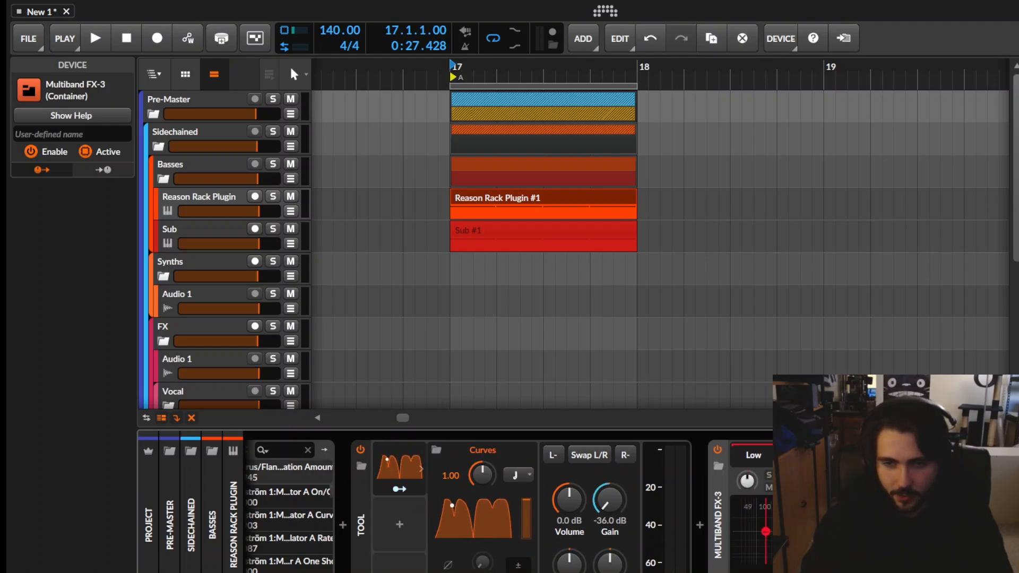
type("bfreq")
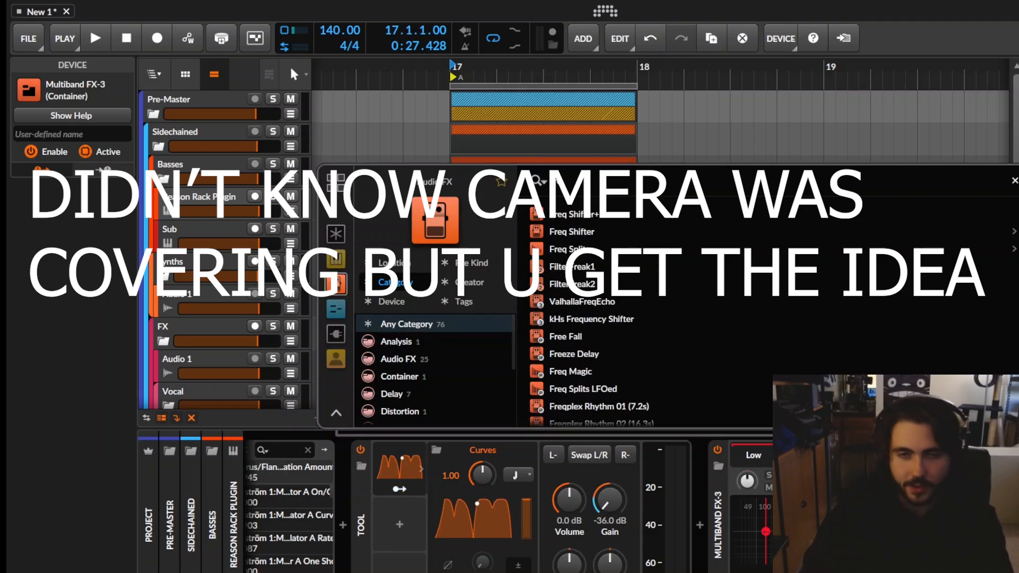
key("Down")
key("Return")
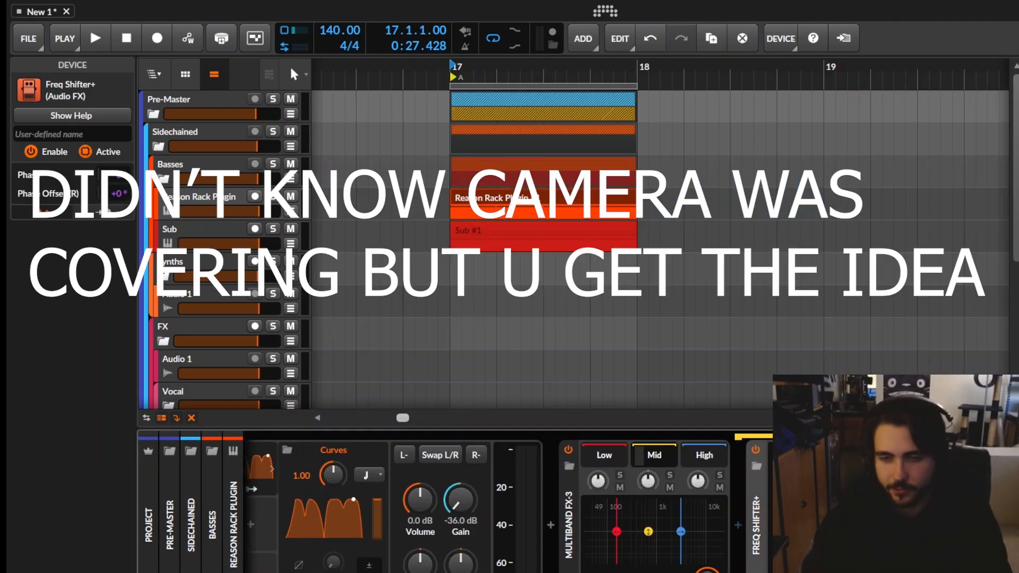
left_click(903, 244)
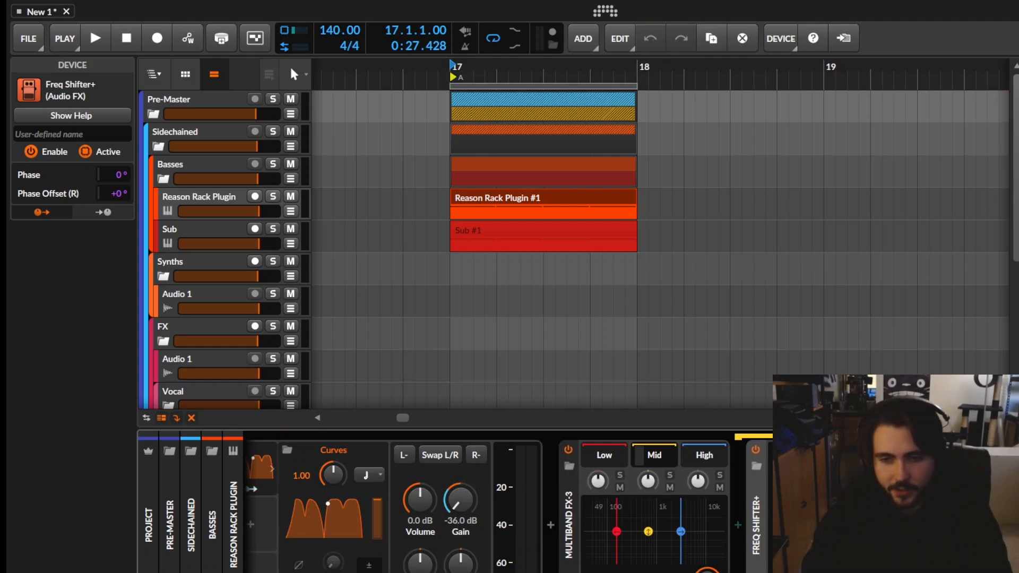
key("space")
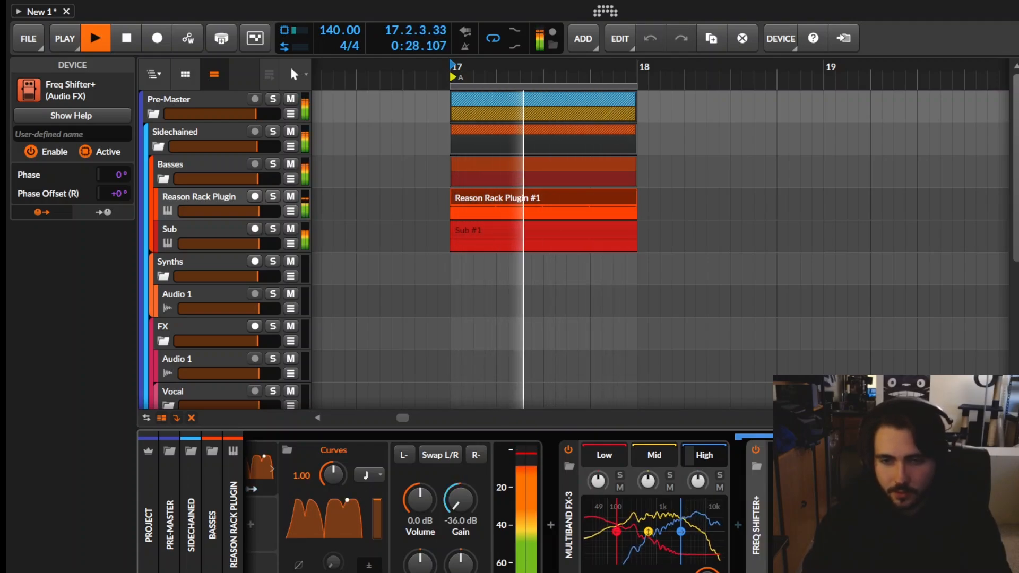
key("space")
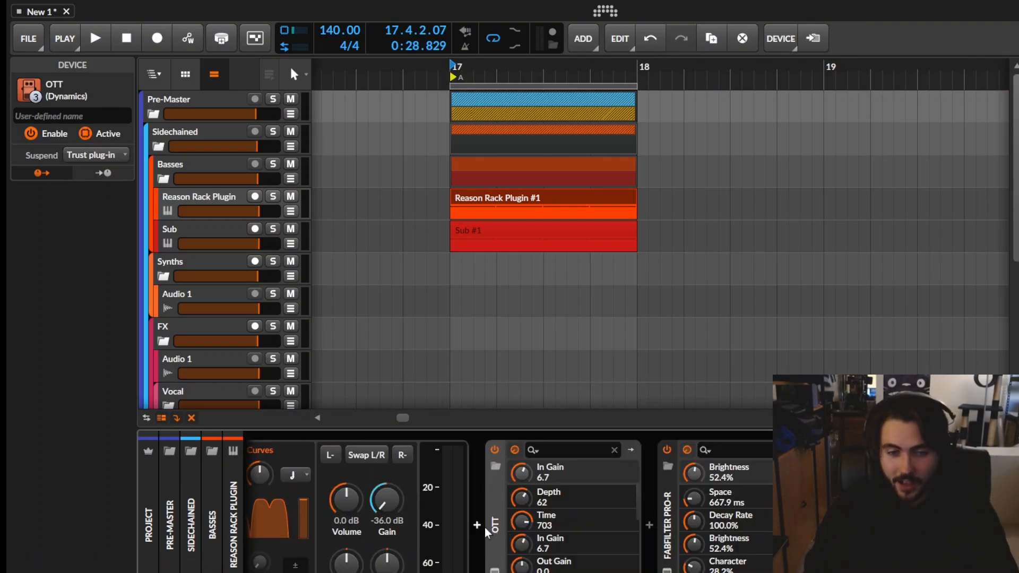
Search the audio effects for "the grid", insert FX Grid before OTT, and open its patch editor.
left_click(483, 526)
type("t")
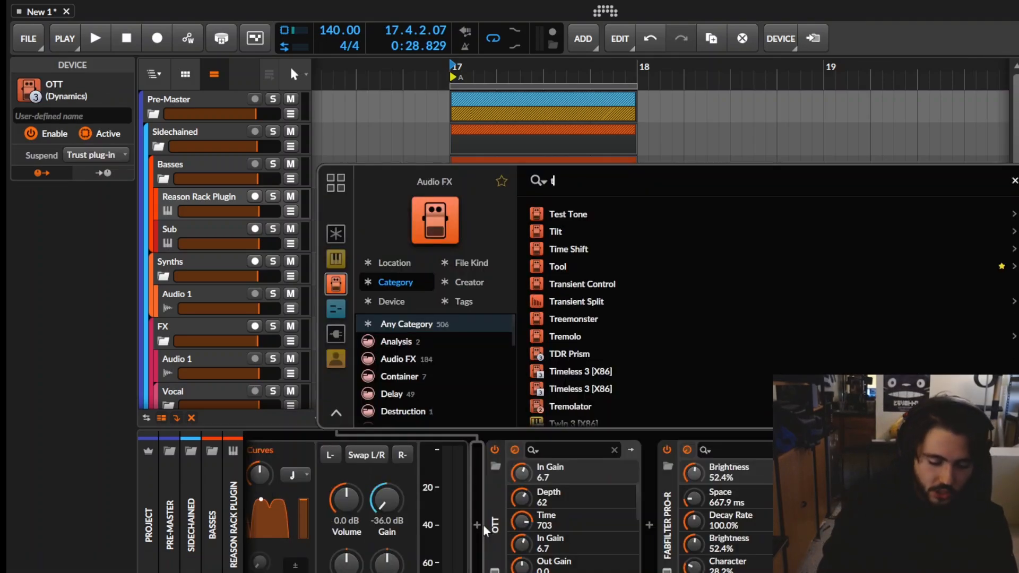
type("he grid")
key("Return")
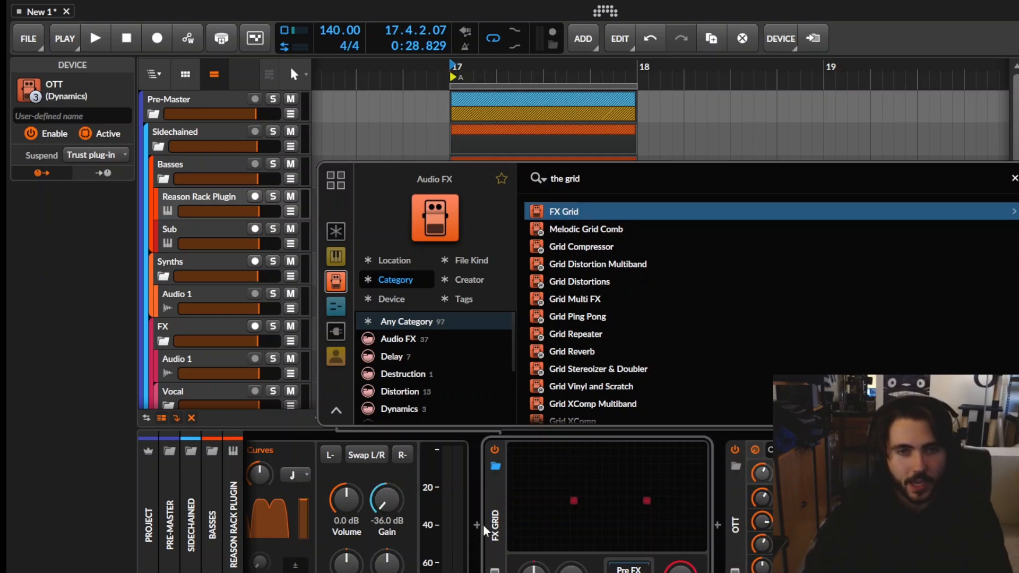
key("Return")
left_click(615, 510)
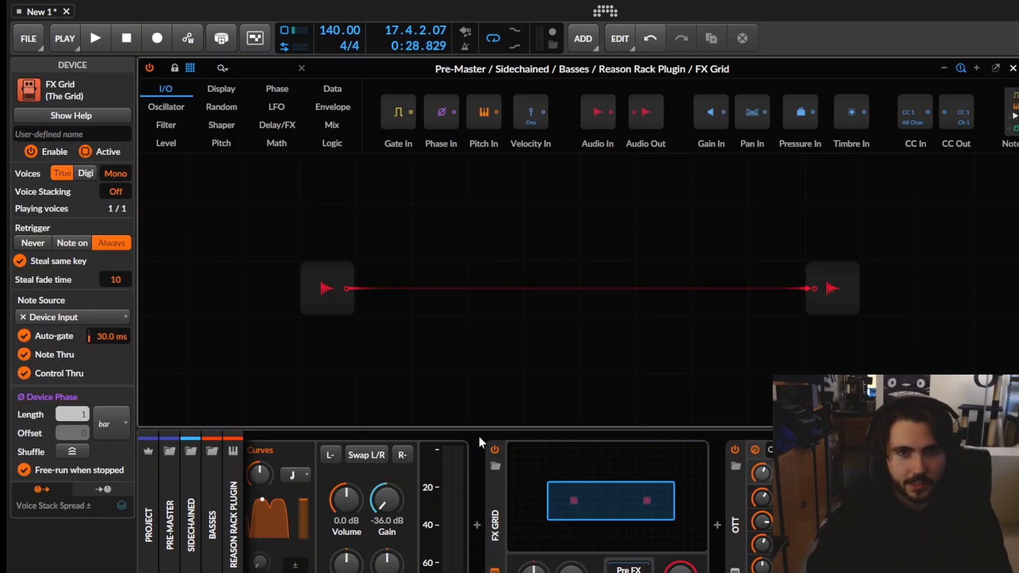
Place a Transfer shaper on the connection between audio input and output, and open its curve editor.
left_click(338, 301)
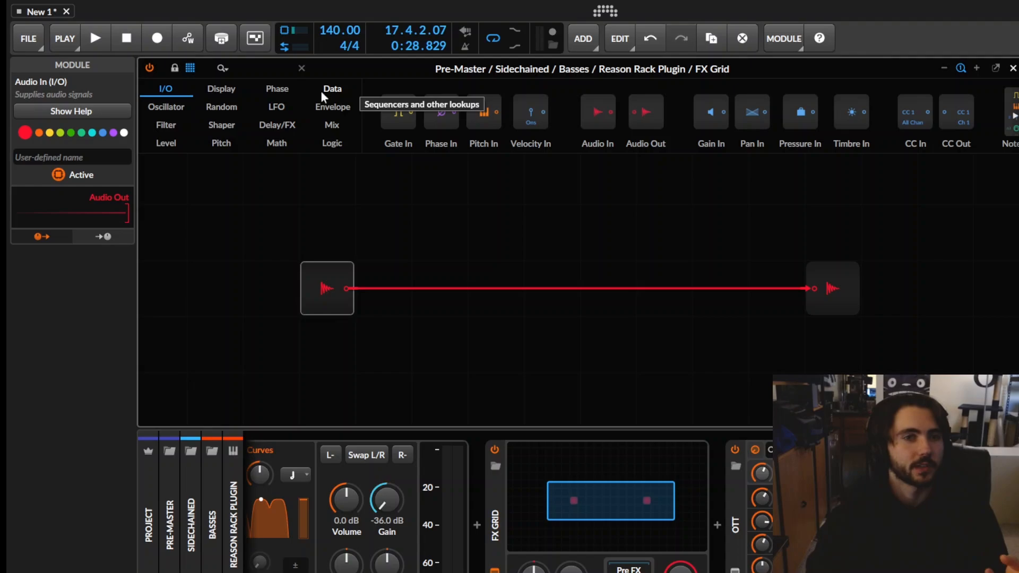
left_click(209, 128)
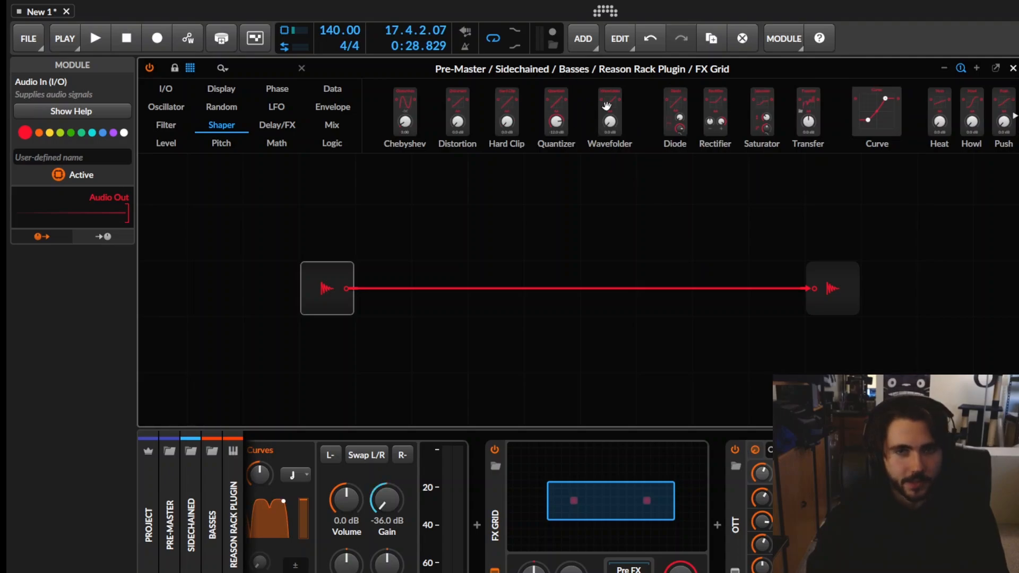
scroll(724, 101, "right", 2)
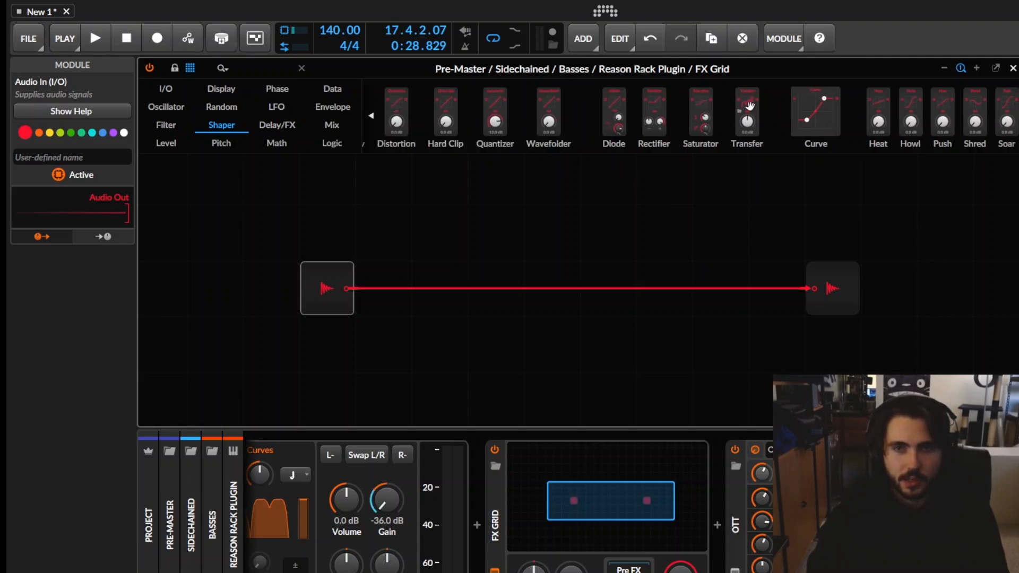
left_click_drag(748, 104, 590, 282)
left_click(602, 291)
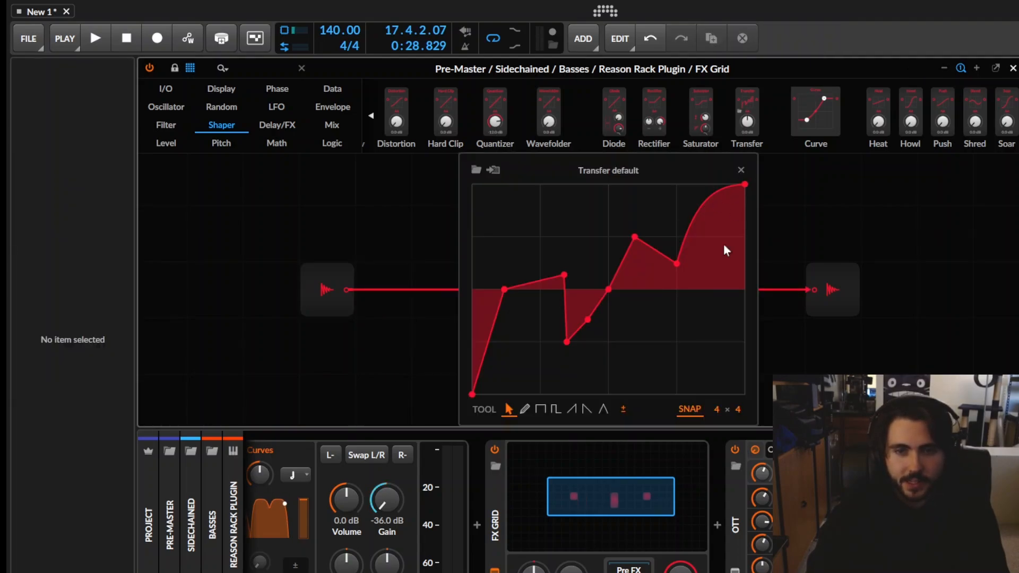
Set the Transfer curve's snap grid to 12 × 12 and delete all points between its two ends.
scroll(725, 415, "up", 8)
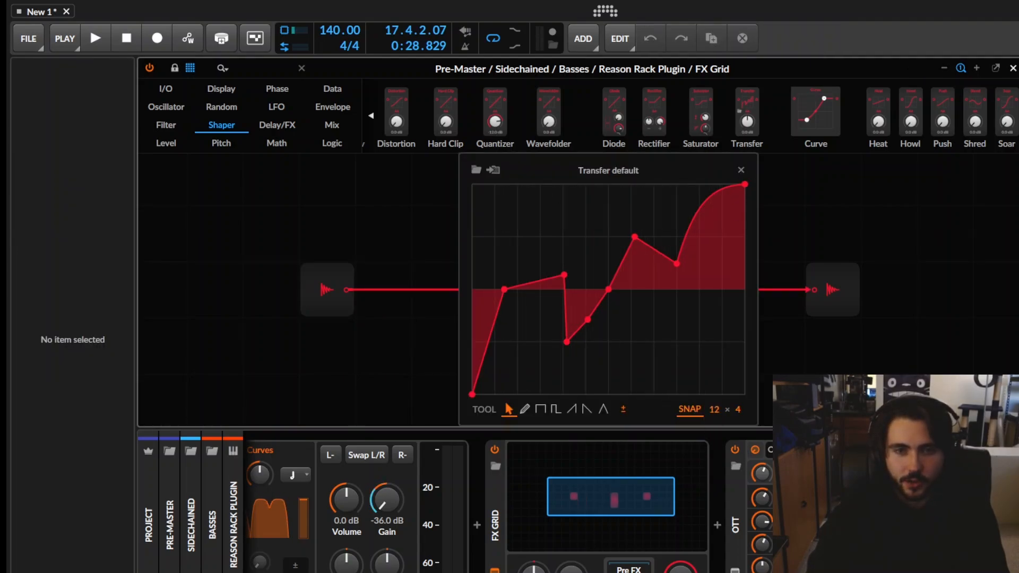
scroll(738, 409, "up", 8)
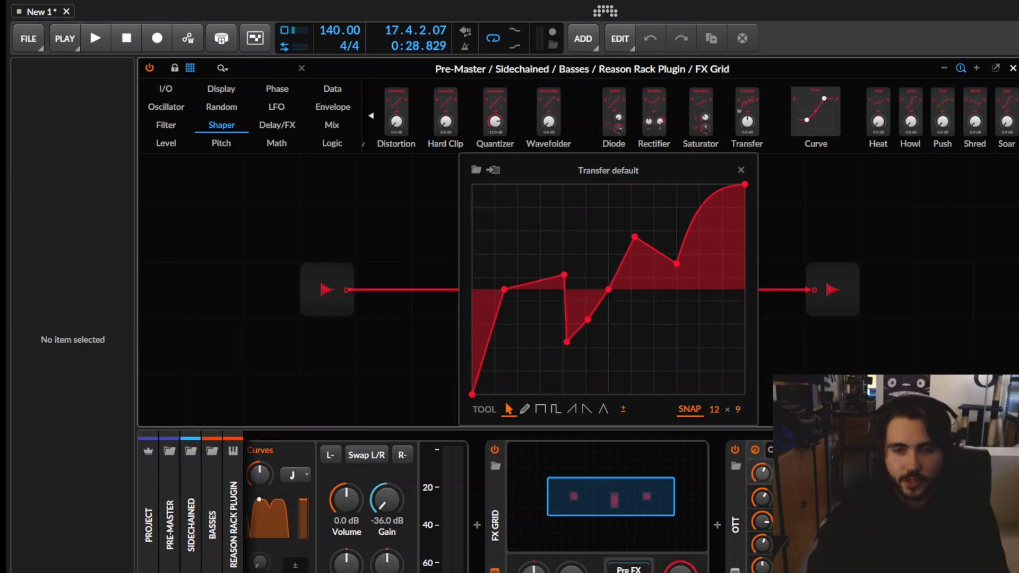
key("ctrl+a")
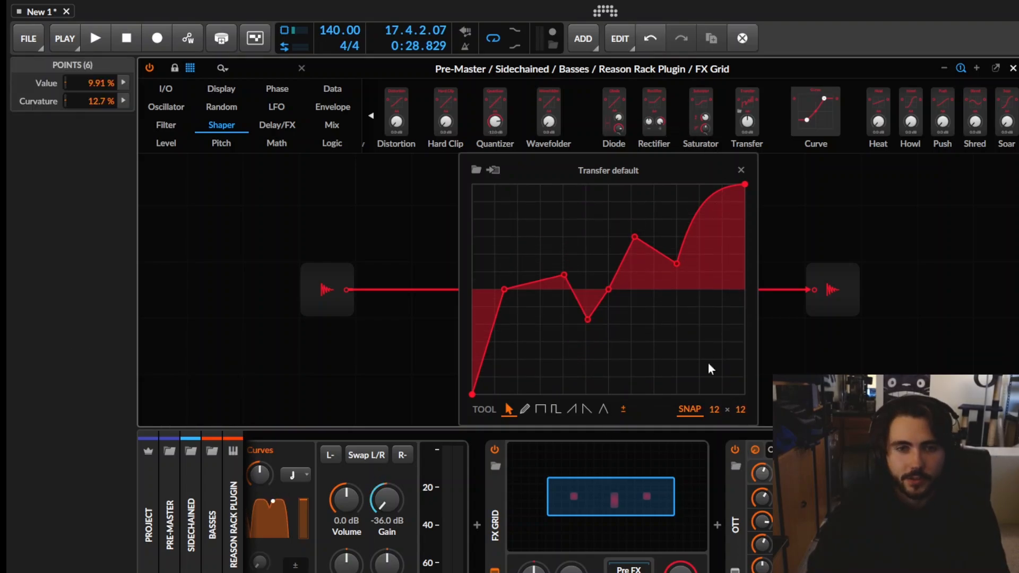
key("Delete")
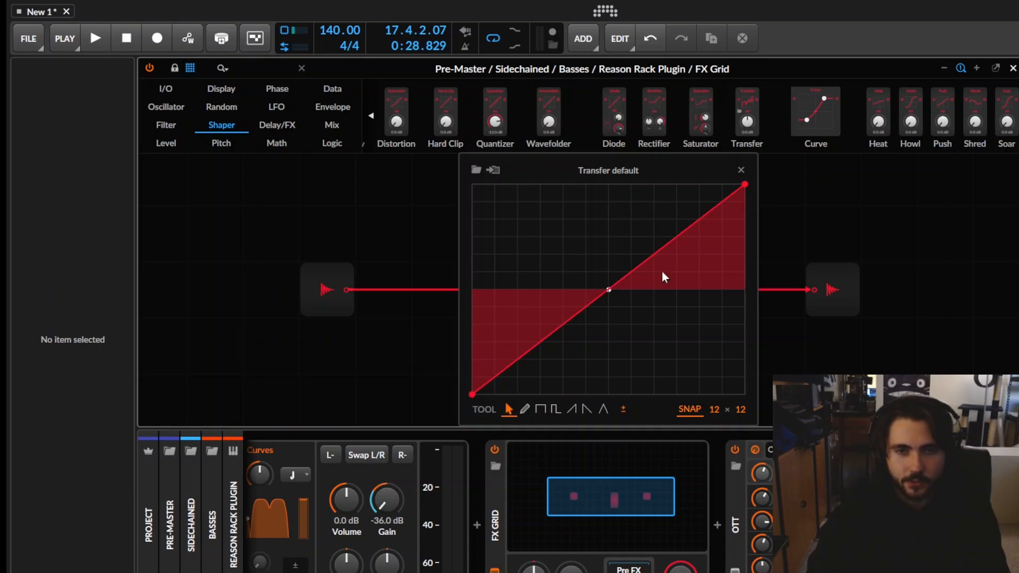
Add a 100 % point one grid line past the centre, audition the loop, and add a -100 % point two grid lines before the centre.
left_click_drag(609, 289, 630, 184)
key("space")
key("space")
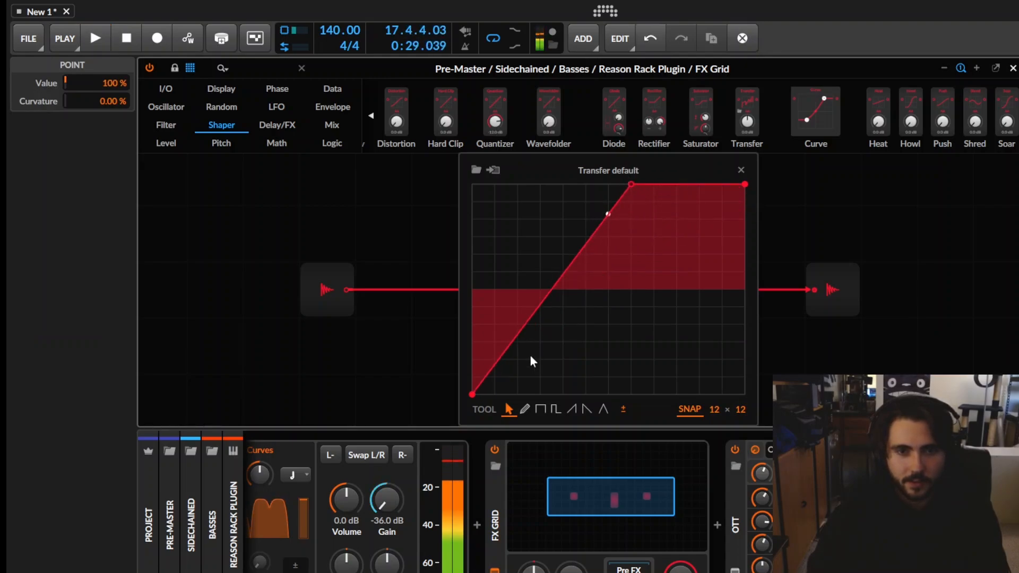
left_click_drag(485, 378, 563, 395)
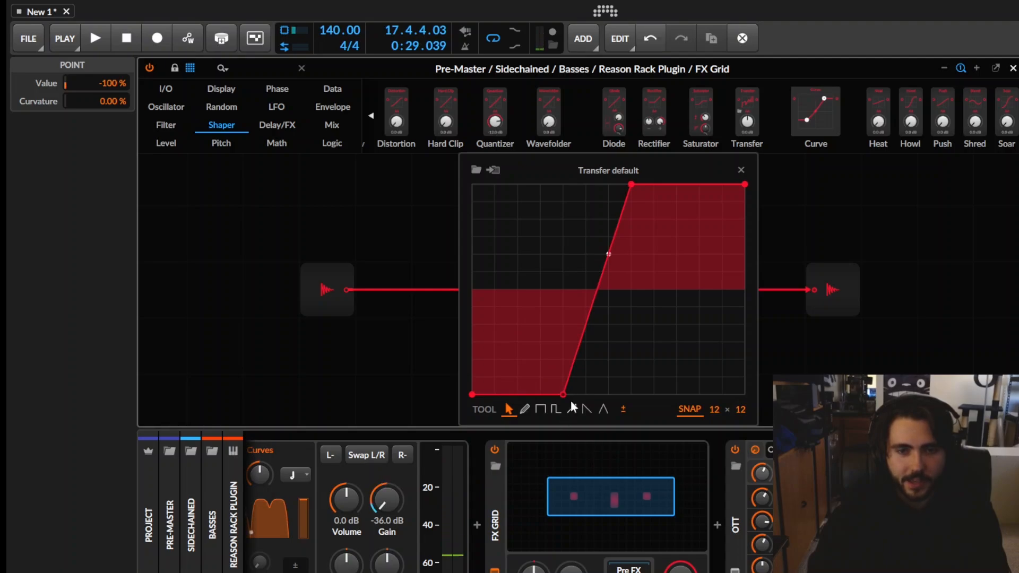
Audition the loop, remove the added -100 % point, and bend the remaining rise into a steepening curve.
key("space")
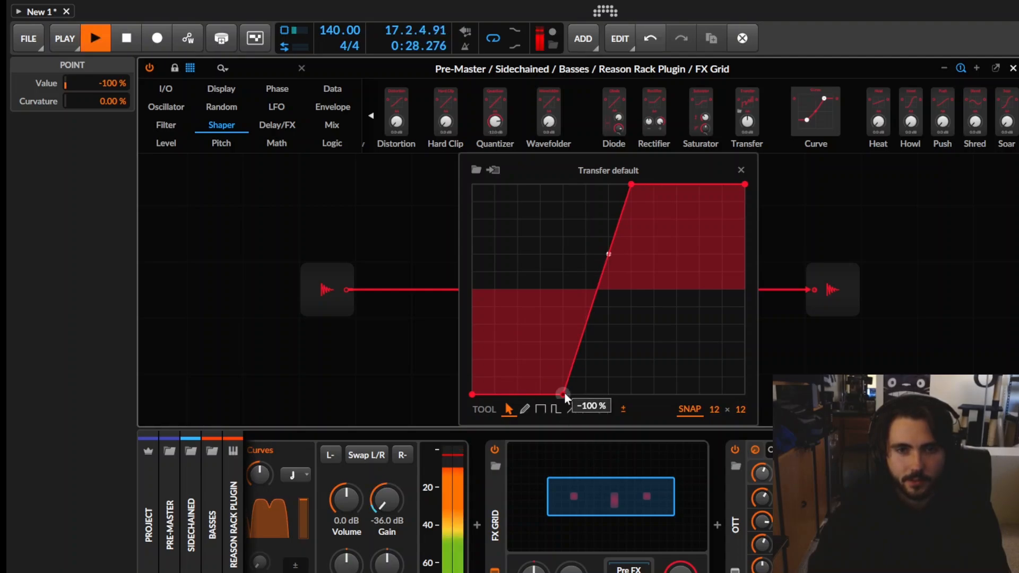
left_click_drag(565, 393, 472, 342)
left_click_drag(514, 296, 471, 394)
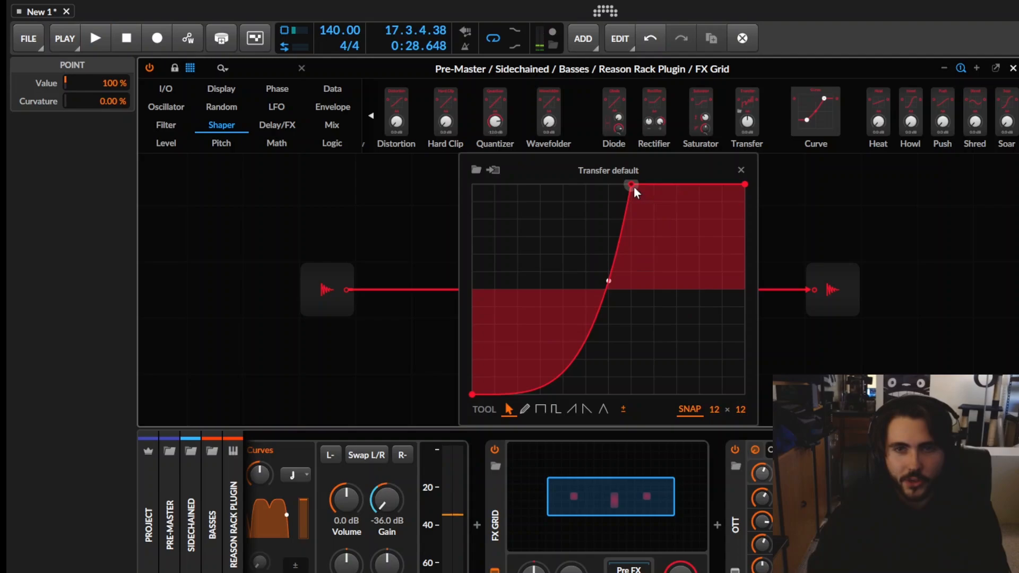
Delete both 100 % points from the Transfer curve and raise its start point.
double_click(634, 187)
double_click(738, 190)
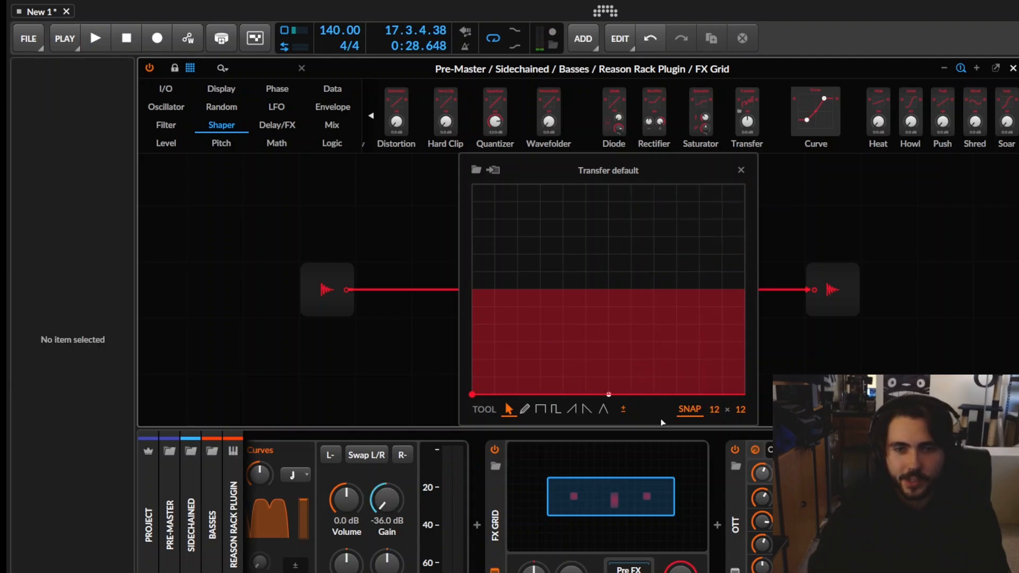
left_click(731, 390)
left_click_drag(473, 393, 472, 219)
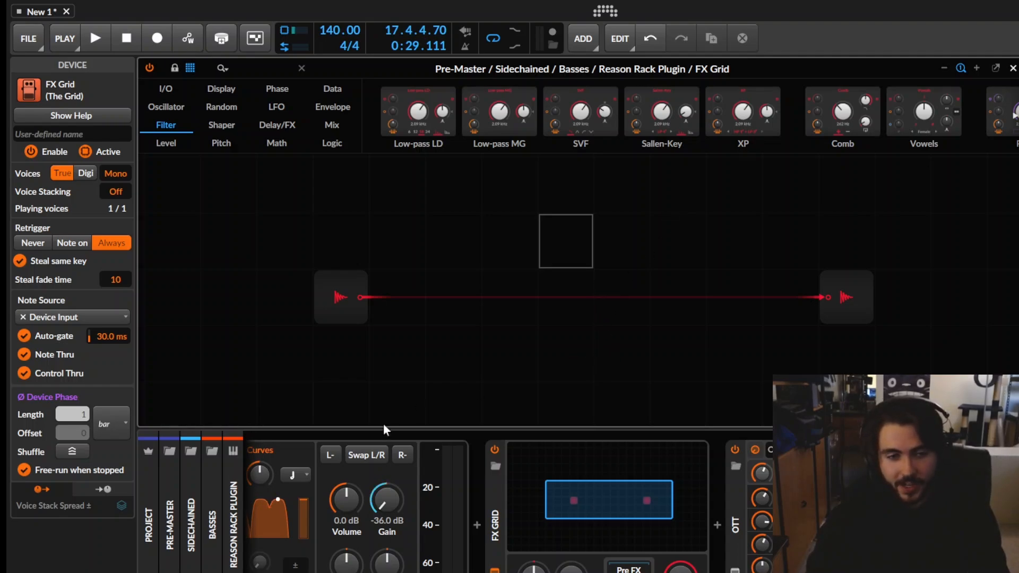
left_click(492, 499)
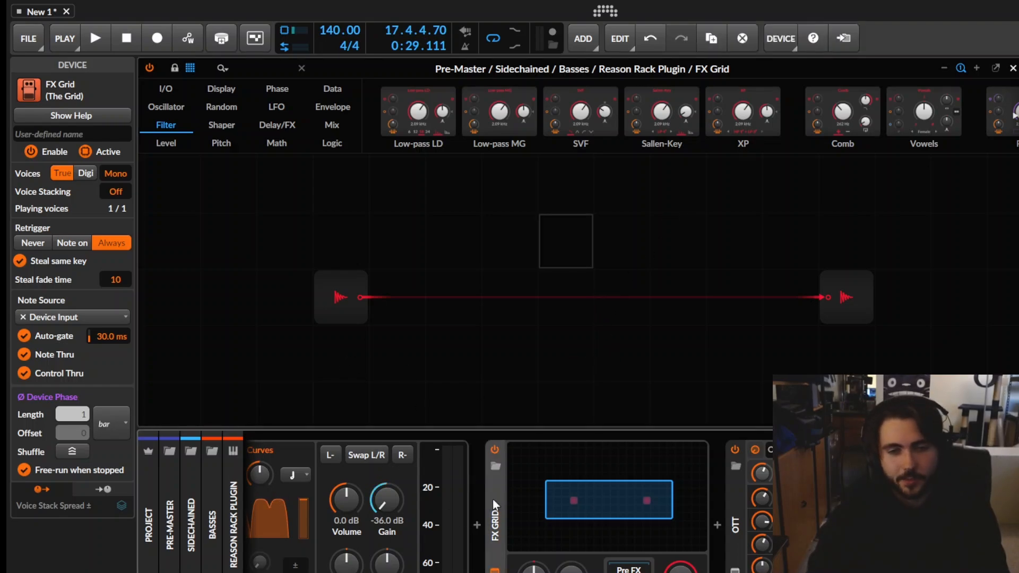
left_click_drag(407, 294, 798, 301)
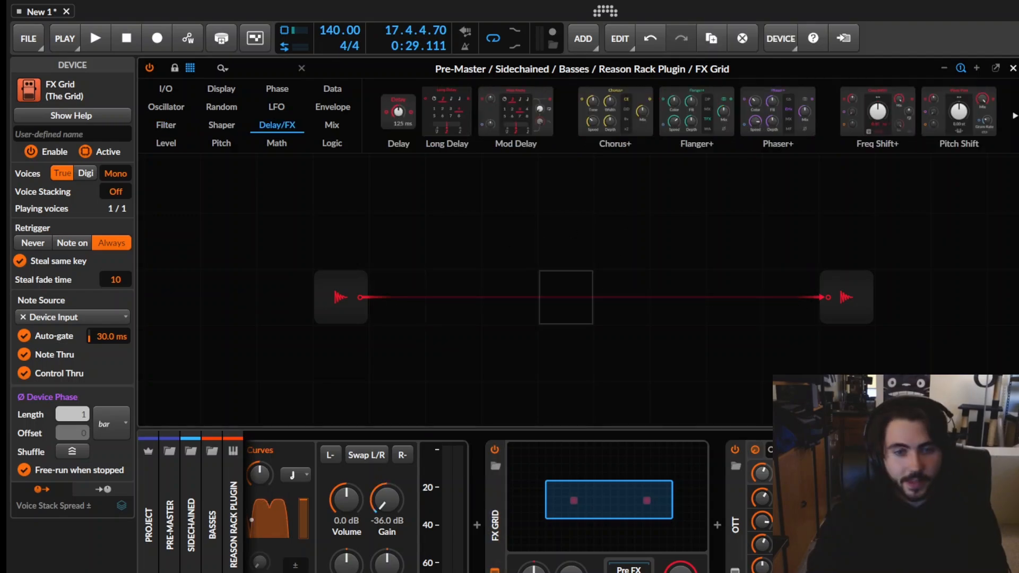
Open the Reason Rack Plugin window, set the CF-101 Chorus/Flanger to Bypass, and close the window.
scroll(508, 504, "left", 3)
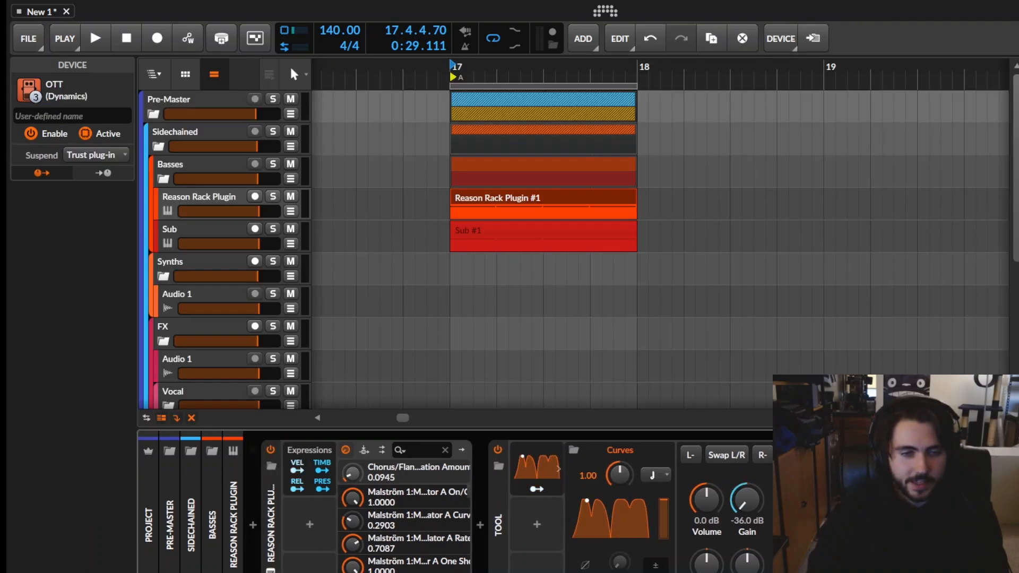
left_click(270, 569)
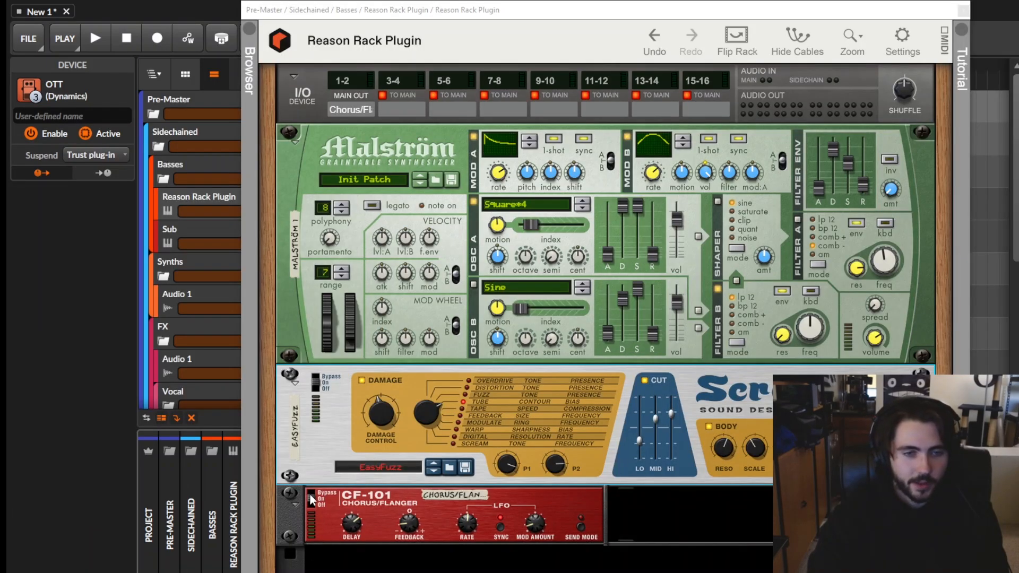
left_click(311, 496)
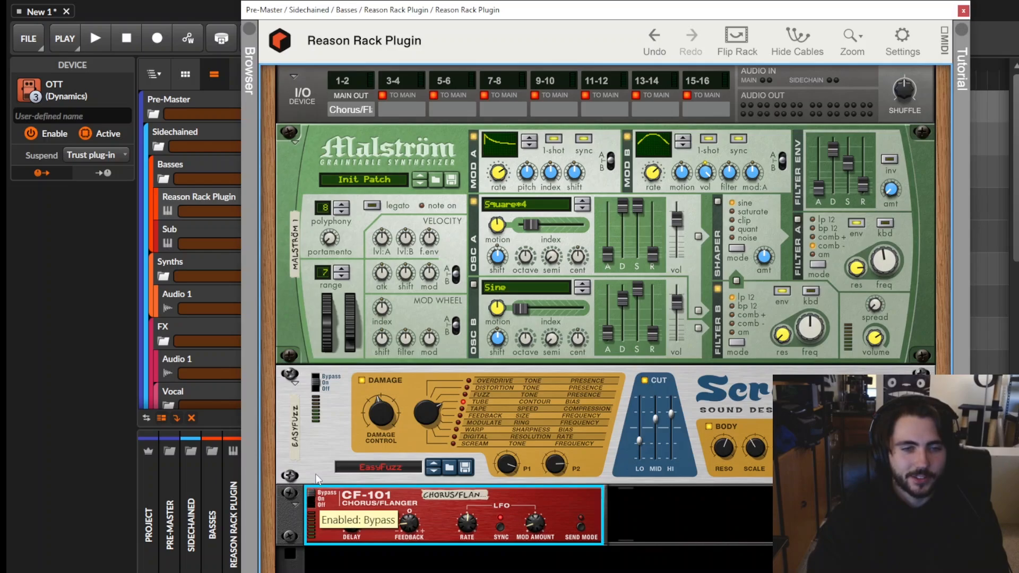
left_click(963, 11)
Search the audio effects for "comb" and insert the Comb filter between Reason Rack Plugin and Tool.
left_click(481, 526)
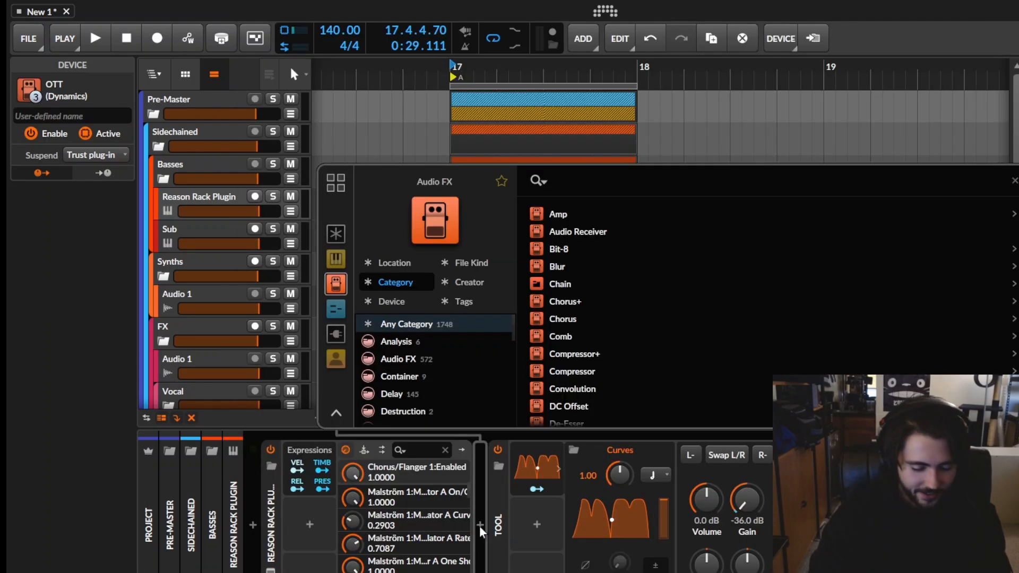
type("comb")
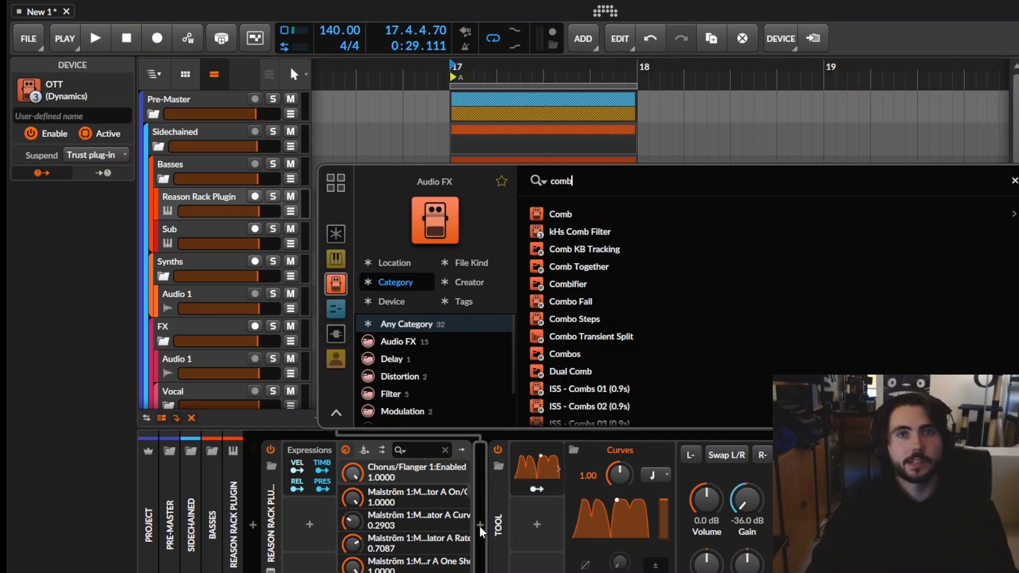
key("Down")
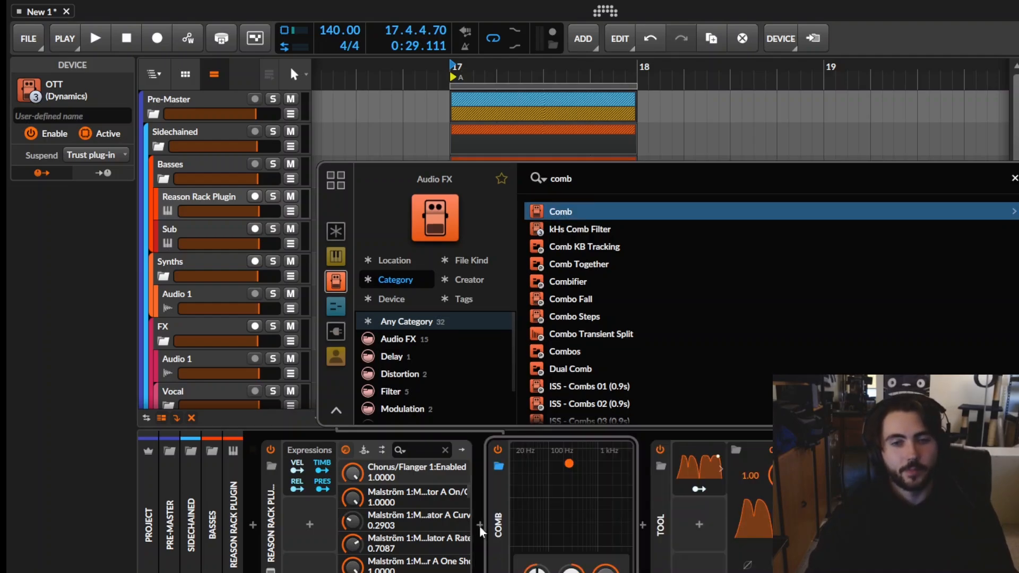
key("Return")
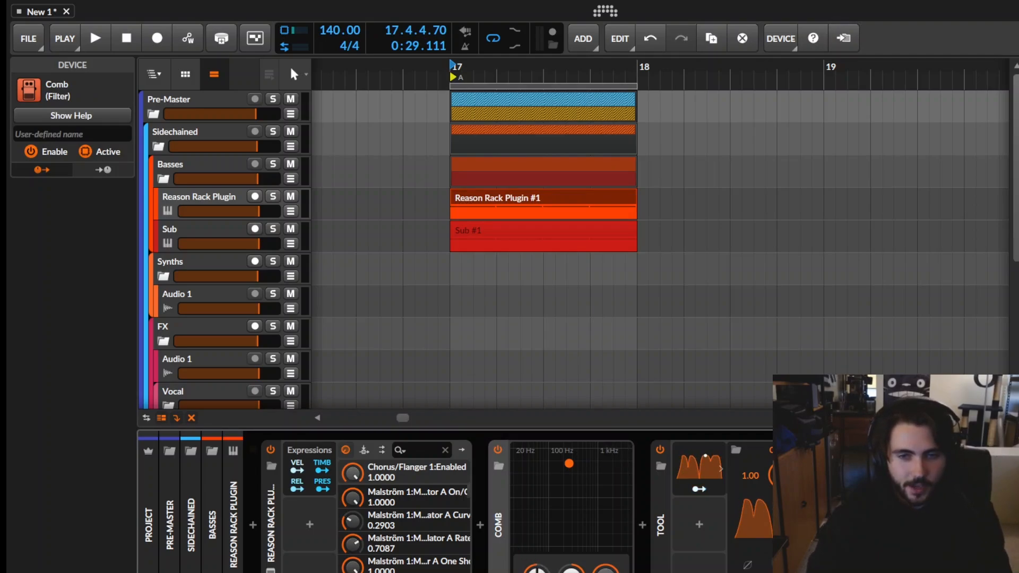
Set the Comb filter's feedback to -57.7 %, start the loop, and lower the filter's frequency toward 20 Hz.
left_click_drag(570, 568, 571, 572)
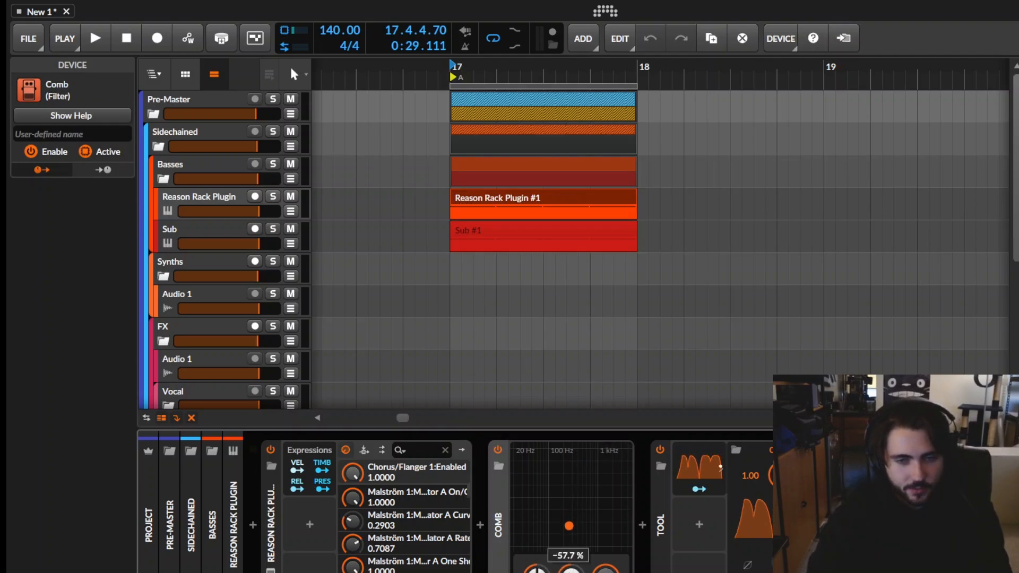
key("space")
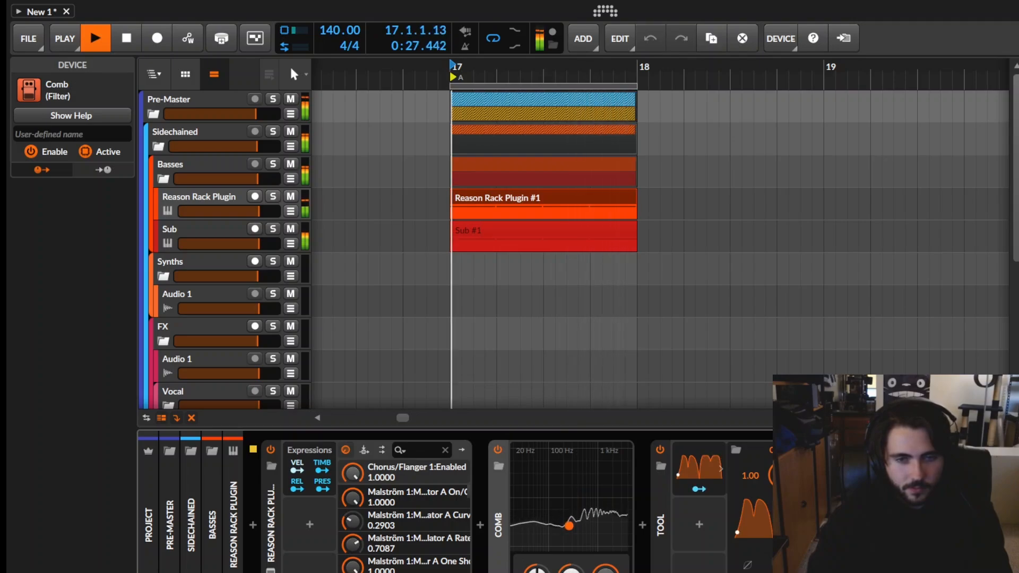
left_click_drag(537, 568, 537, 572)
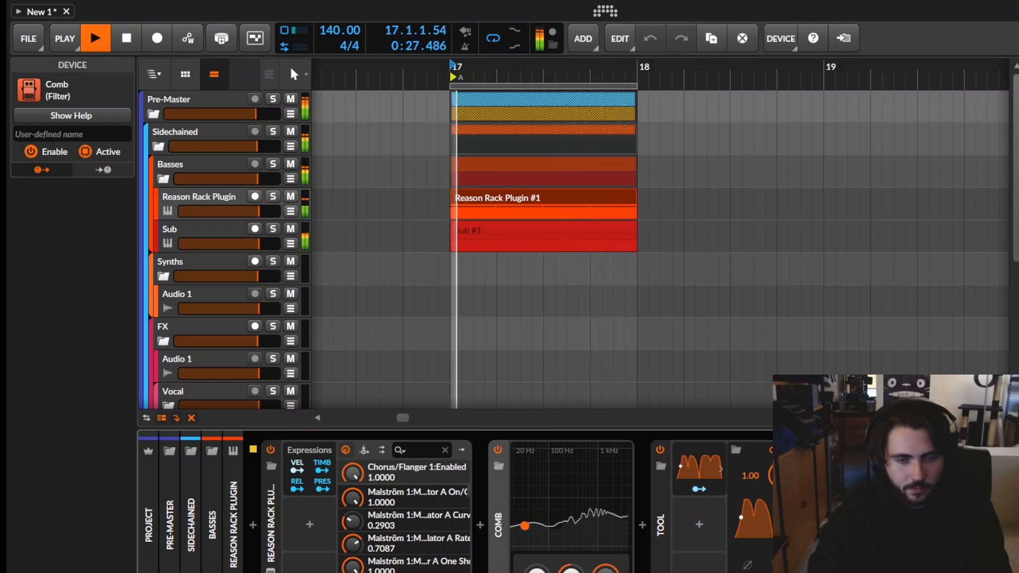
Raise the Comb filter's feedback to 63.1 % while the loop plays and stop playback.
left_click_drag(571, 569, 571, 531)
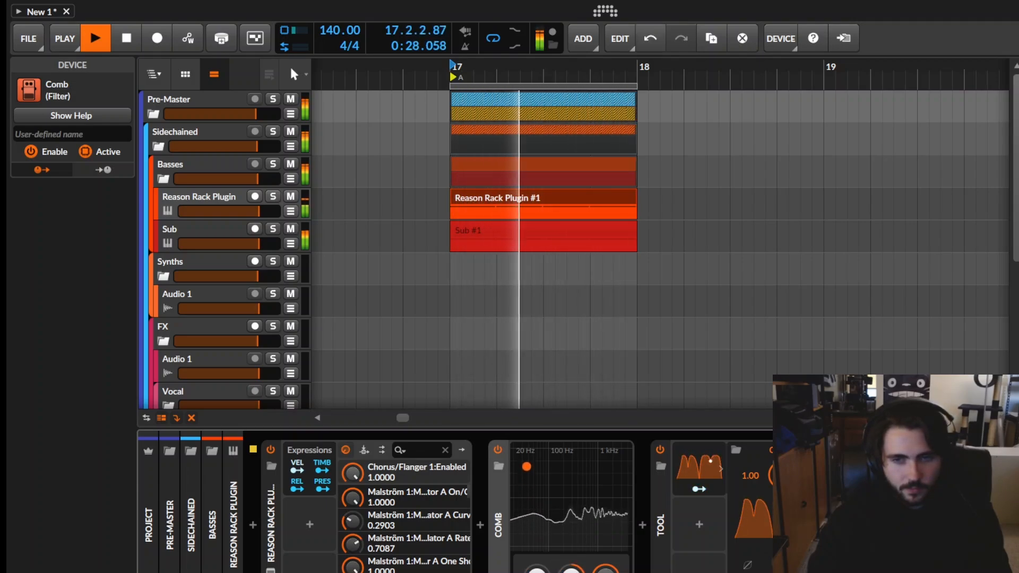
key("space")
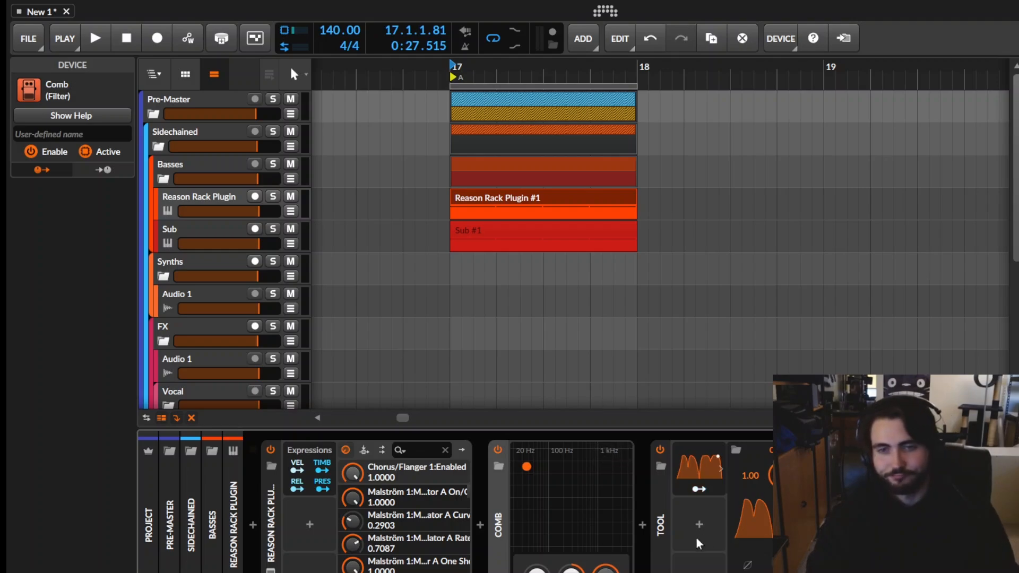
left_click(658, 562)
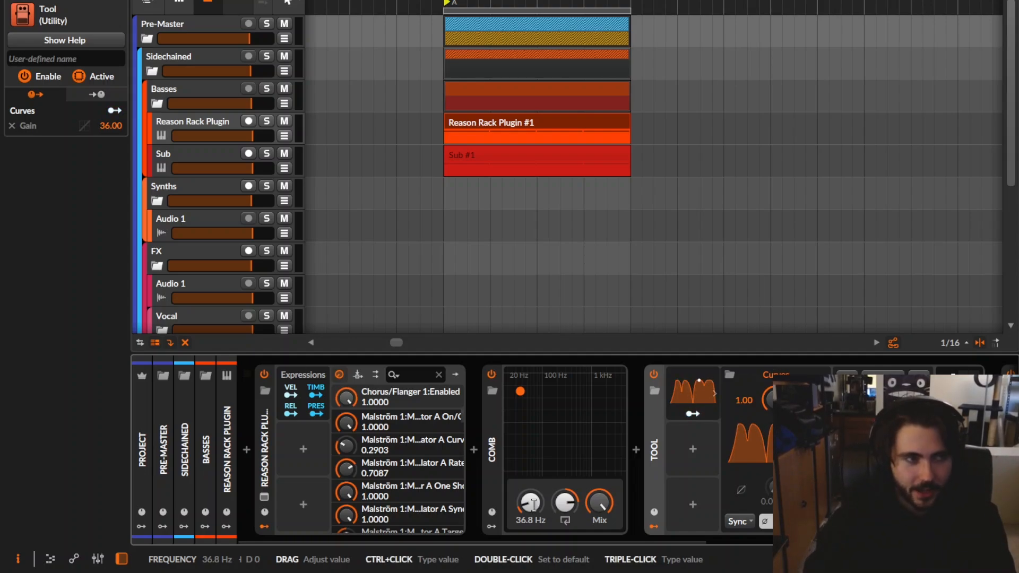
Check the note pitch inside the Reason Rack Plugin #1 clip and return to the track's device chain.
left_click(478, 123)
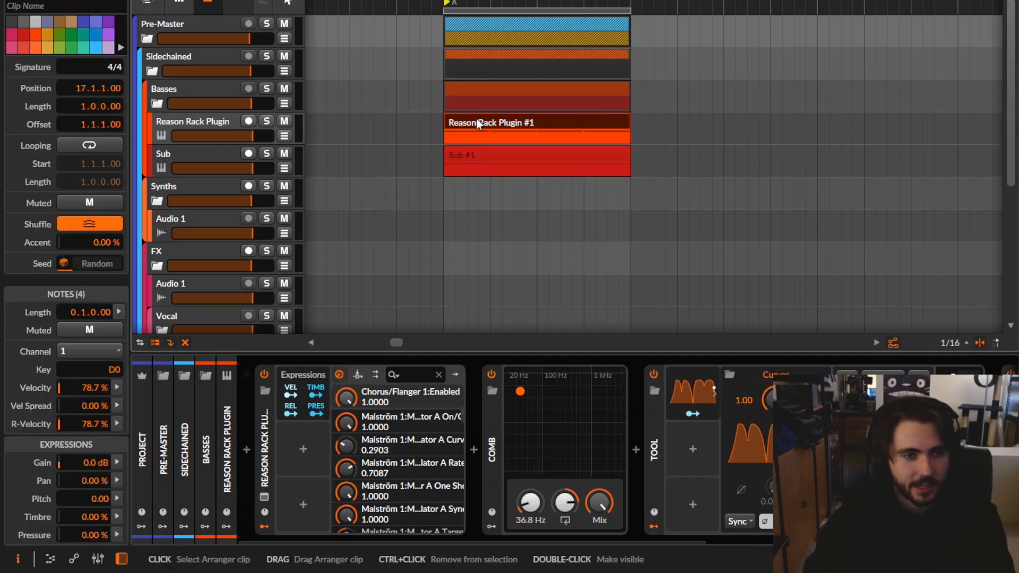
left_click(155, 342)
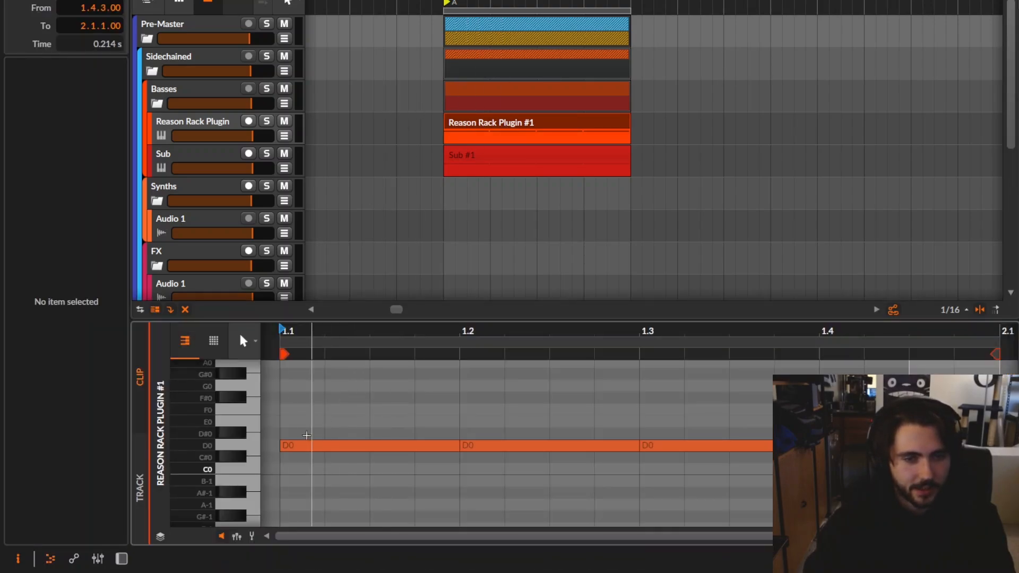
double_click(187, 120)
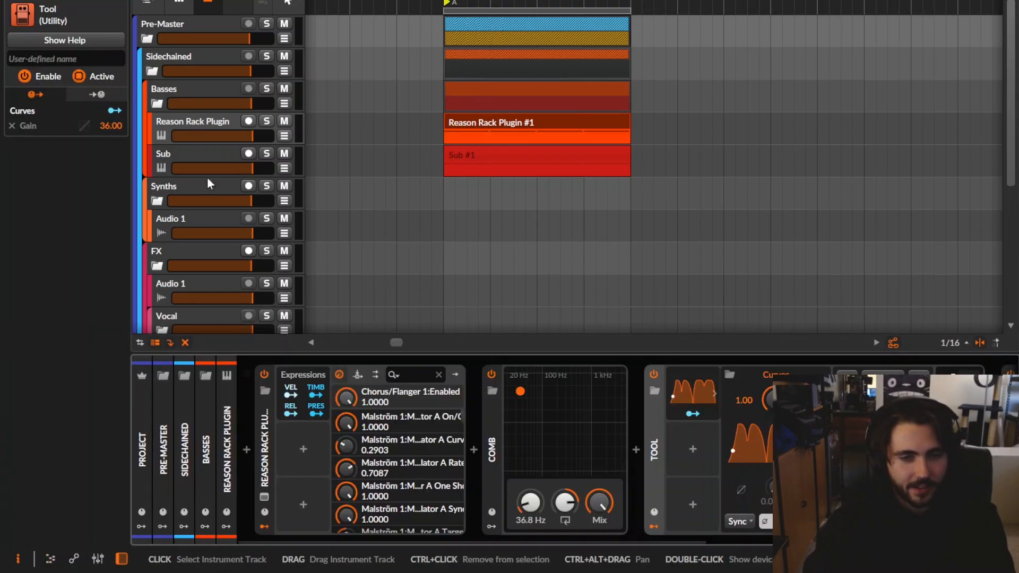
Set the Comb filter's frequency to the note D1 and audition the loop.
left_click(530, 502, "ctrl")
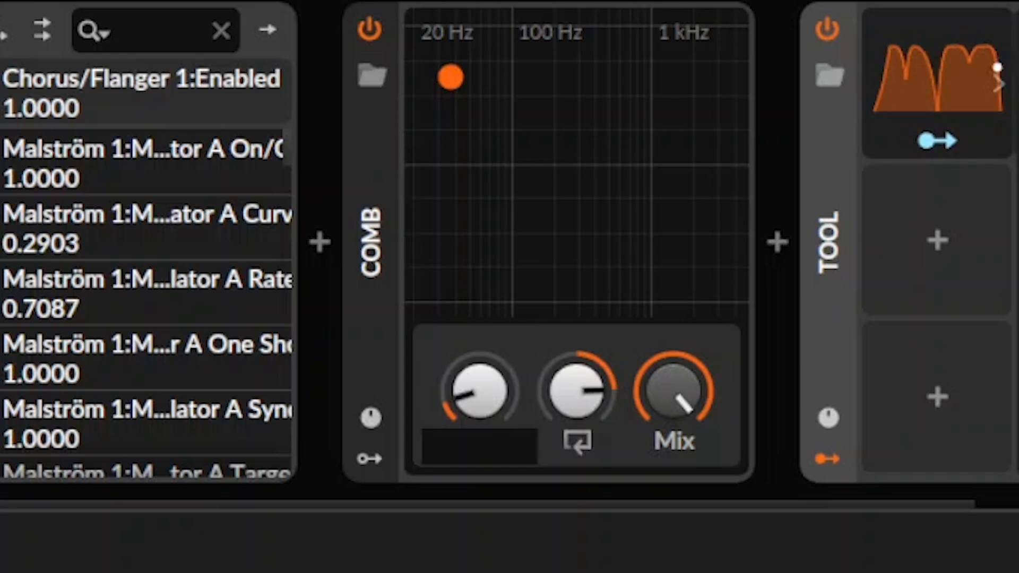
type("D1")
key("Return")
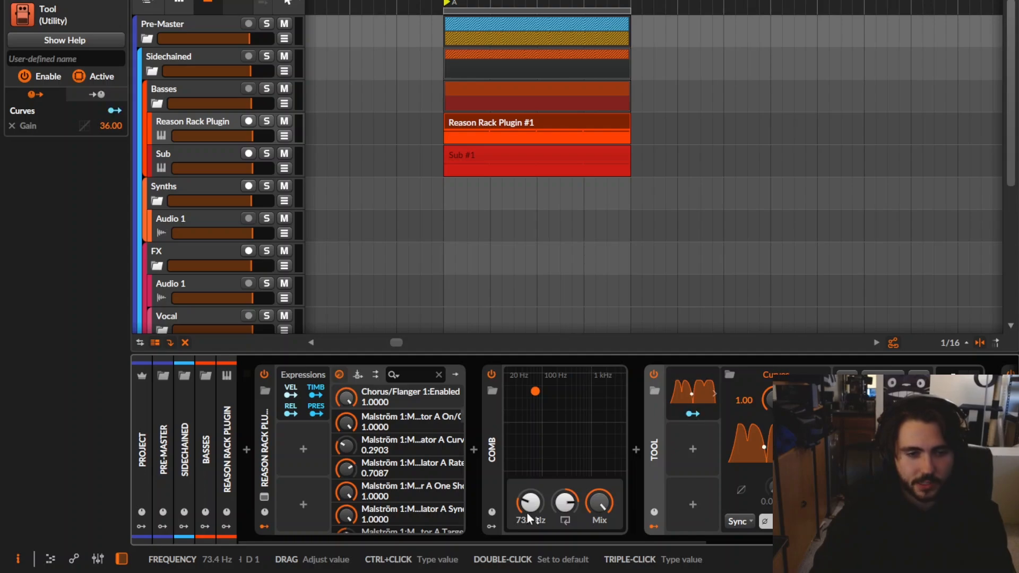
key("space")
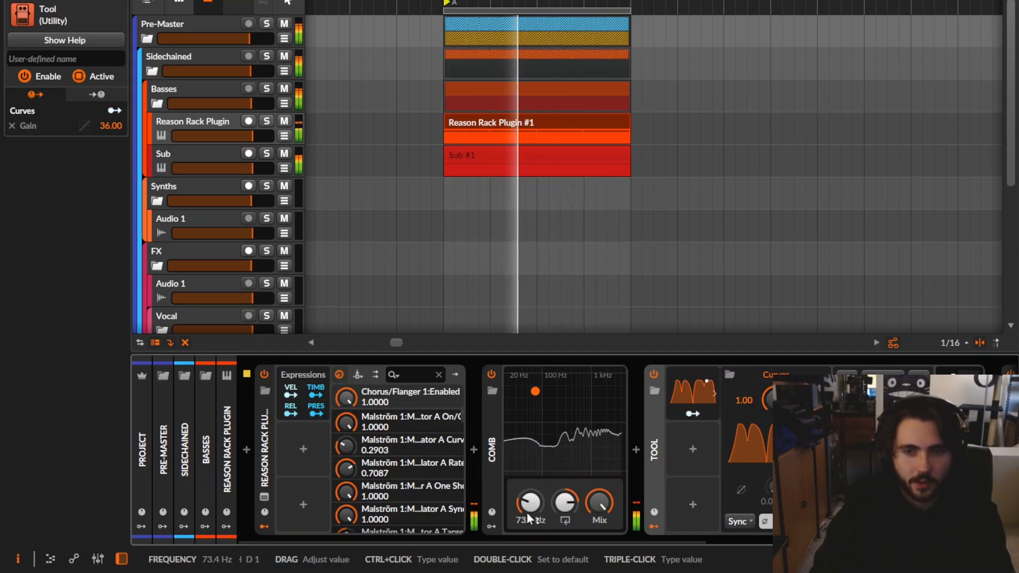
key("space")
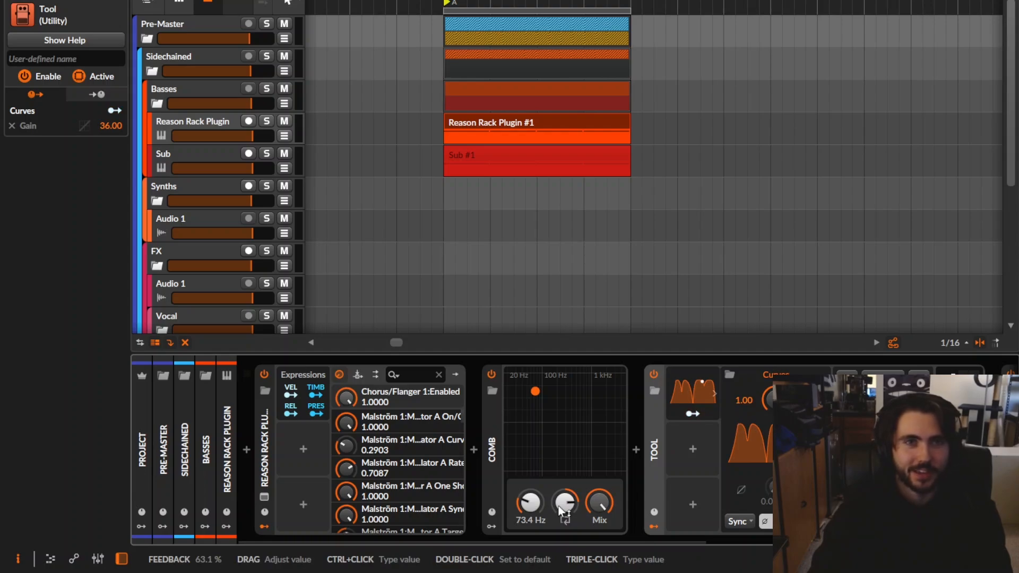
Select the second beat of the Reason Rack Plugin #1 clip, 17.2.1 to 17.3.1, and bounce it in place (Pre FX).
left_click(491, 441)
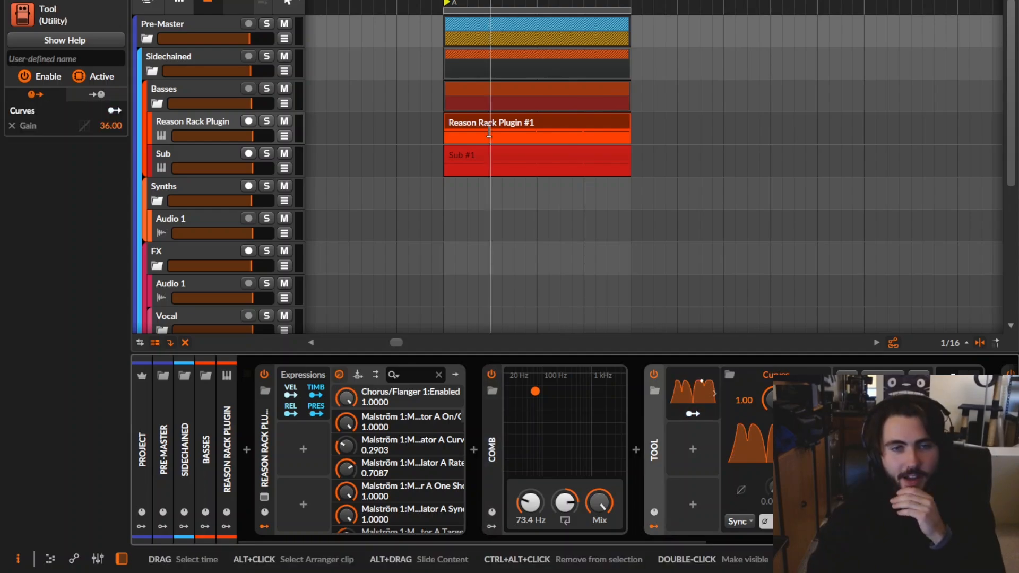
left_click(194, 130)
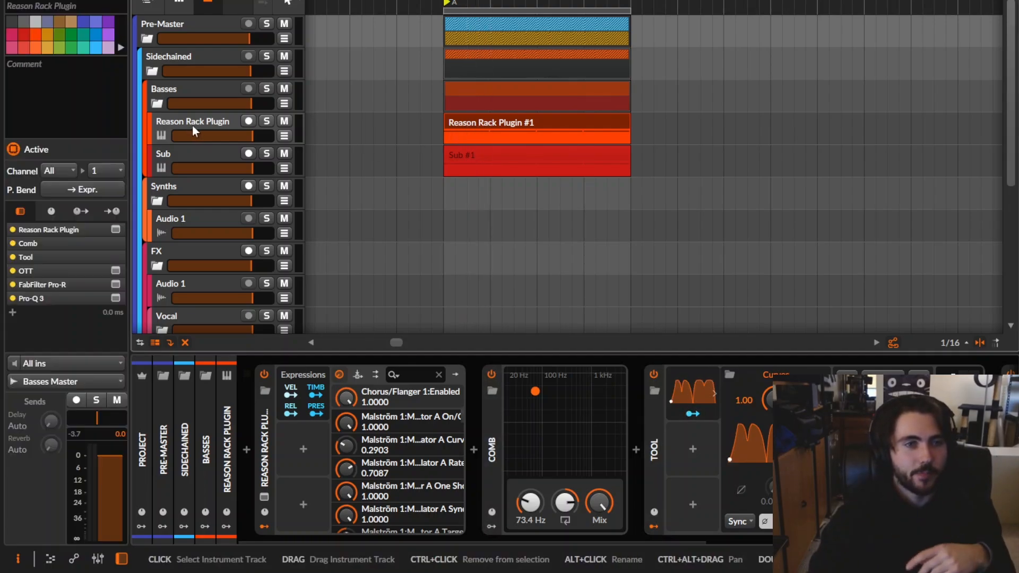
right_click(208, 122)
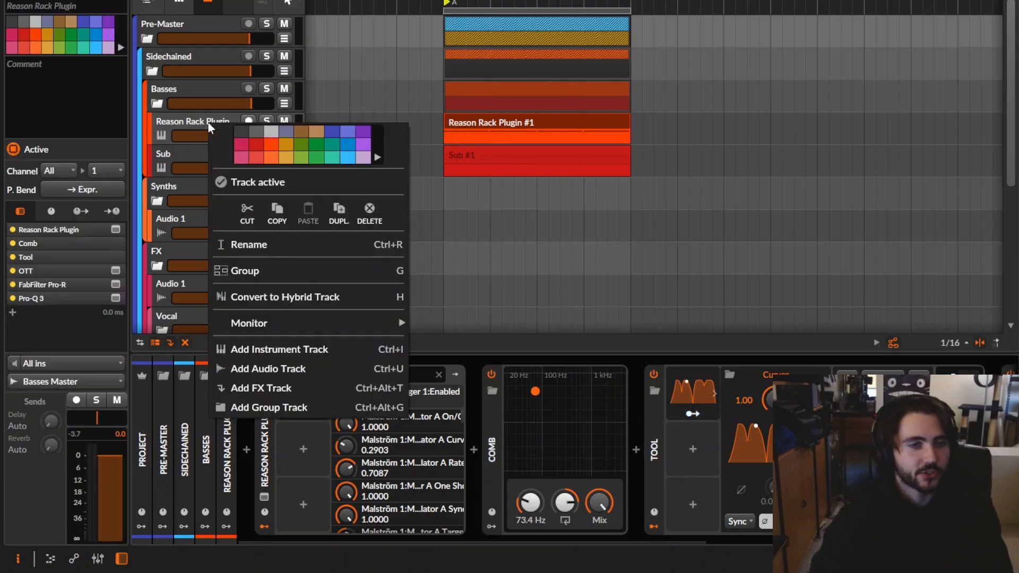
left_click(490, 133)
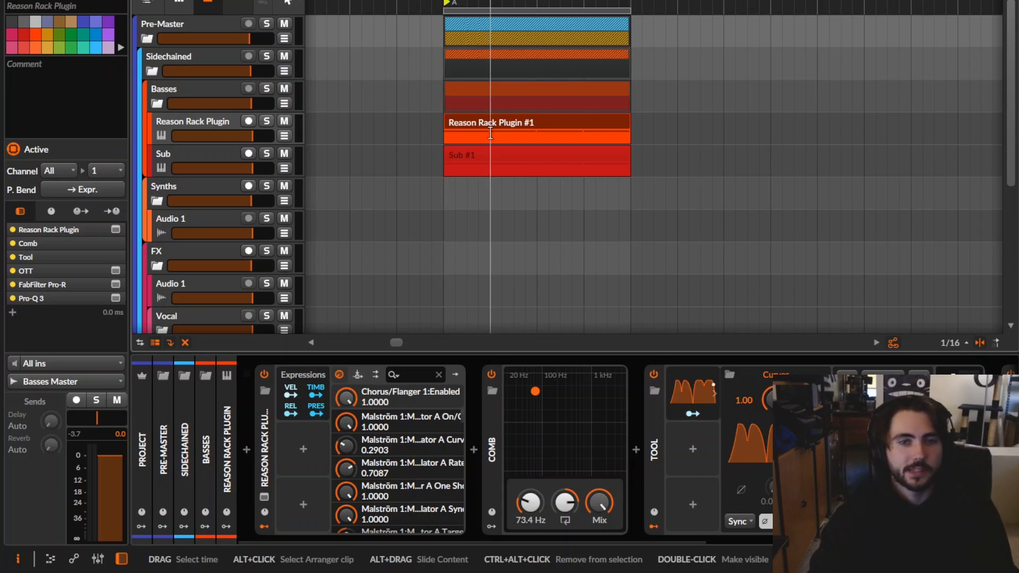
left_click(491, 133)
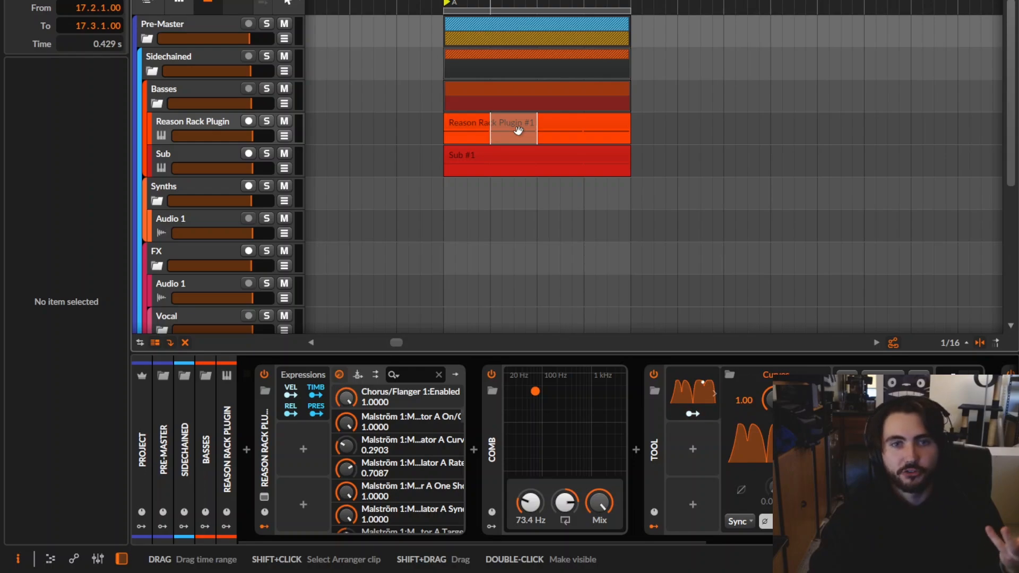
right_click(517, 130)
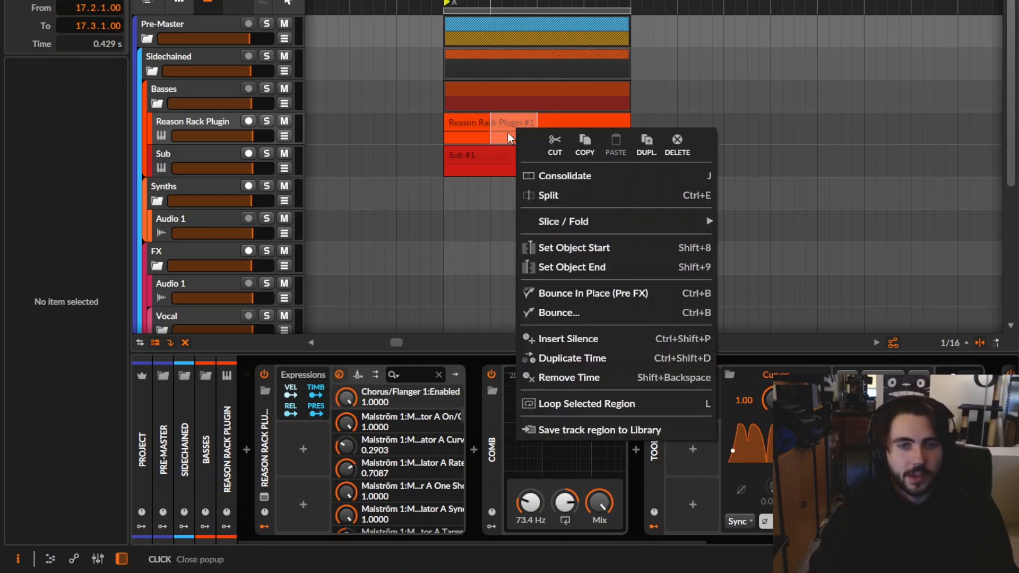
left_click(582, 293)
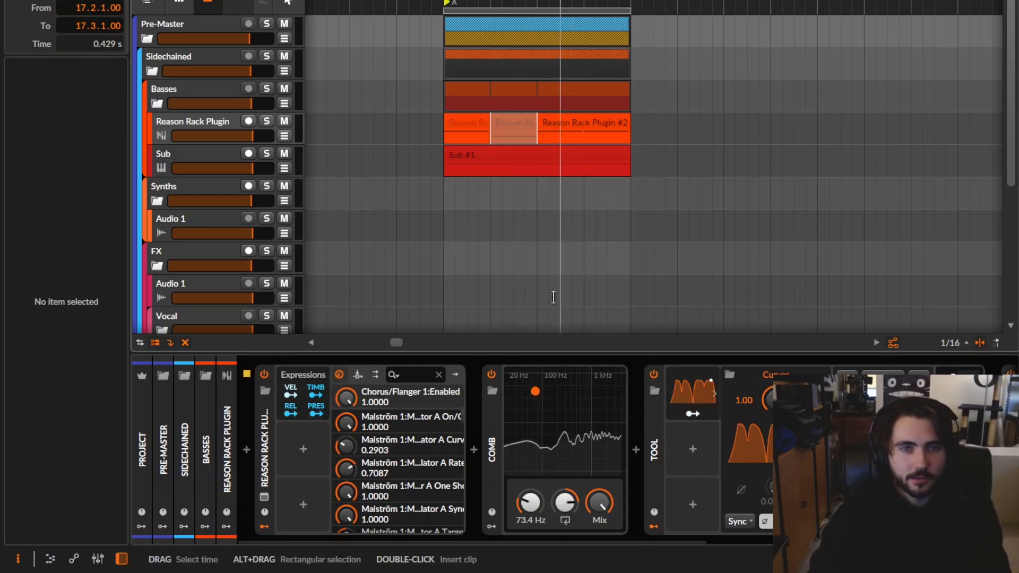
Solo the Reason Rack Plugin track and set the bounced clip's stretching mode to Slice.
left_click(519, 129)
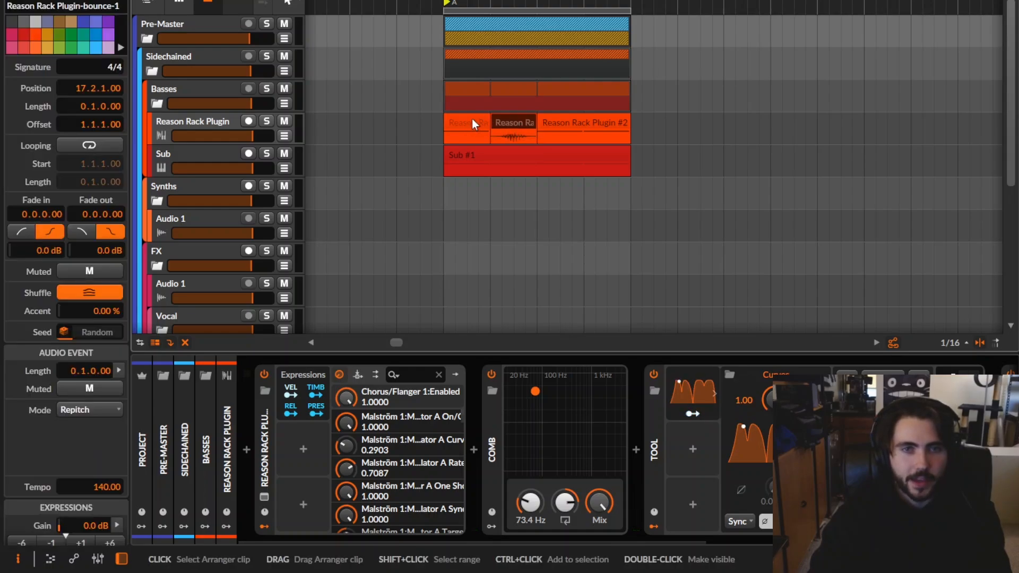
left_click(472, 119)
key("space")
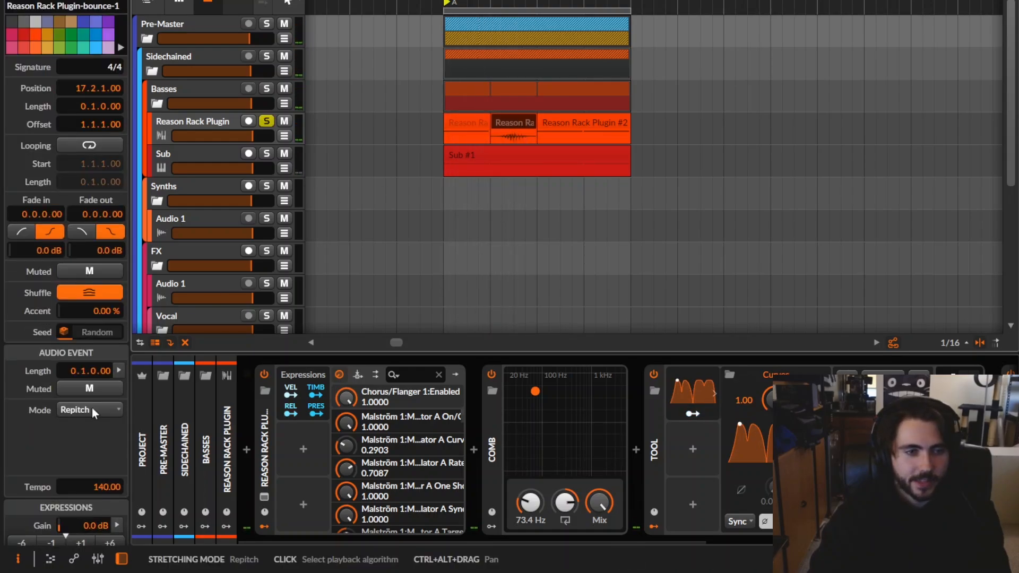
left_click(90, 410)
left_click(130, 226)
Audition the bounced clip pitched one octave down at -12.00, and set its formant to 24.00.
scroll(23, 419, "down", 2)
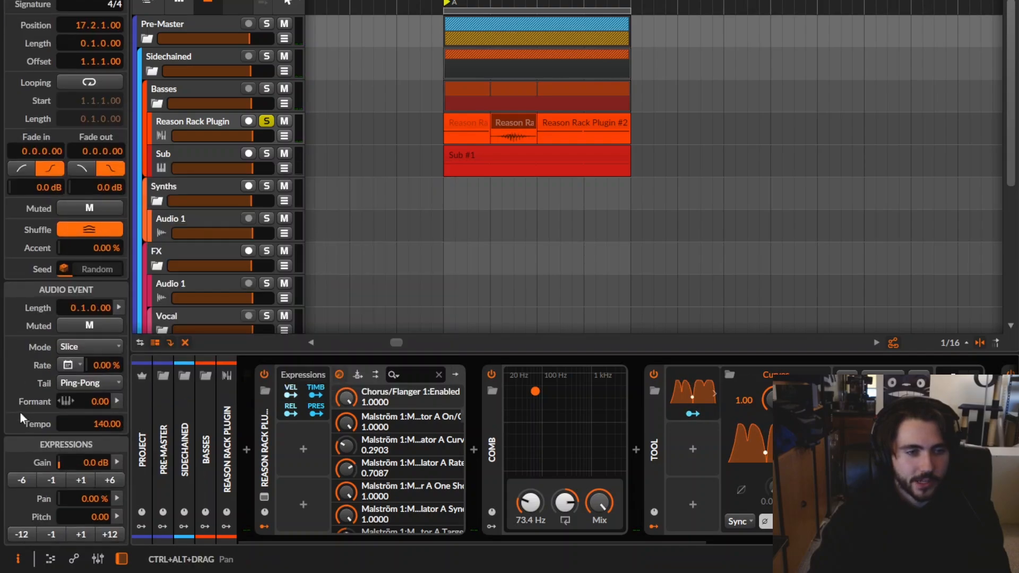
left_click(27, 537)
key("space")
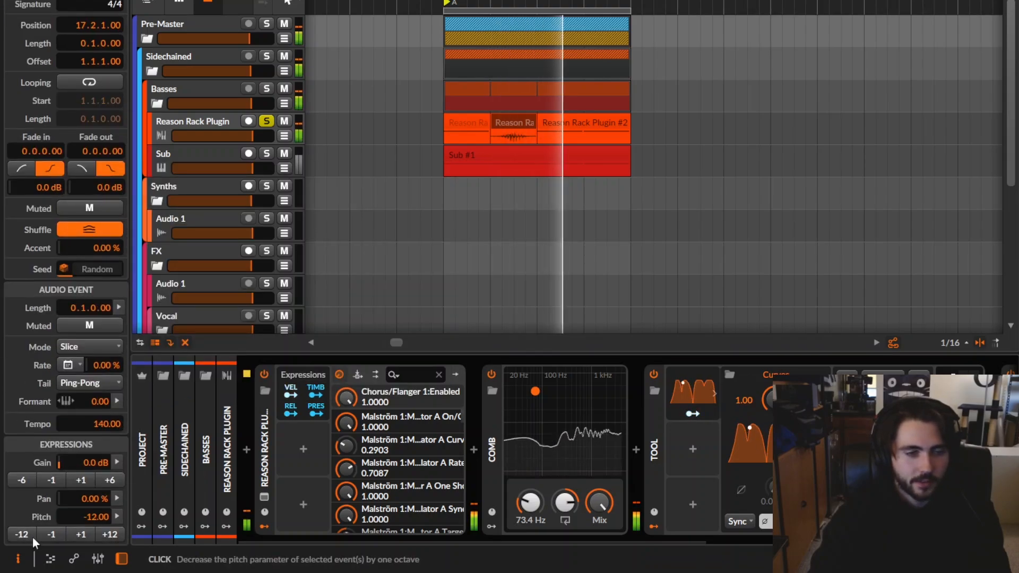
key("space")
left_click(91, 534)
left_click(105, 535)
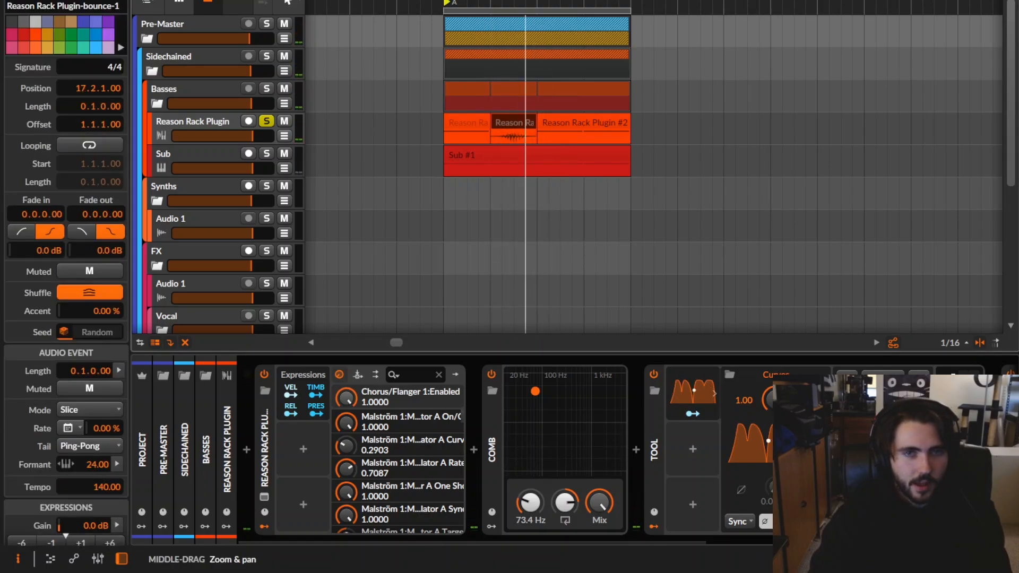
Trim the clip after the bounce to start at 17.4.1 and stretch the bounced clip to a length of 0.2.0.00.
scroll(524, 126, "up", 3)
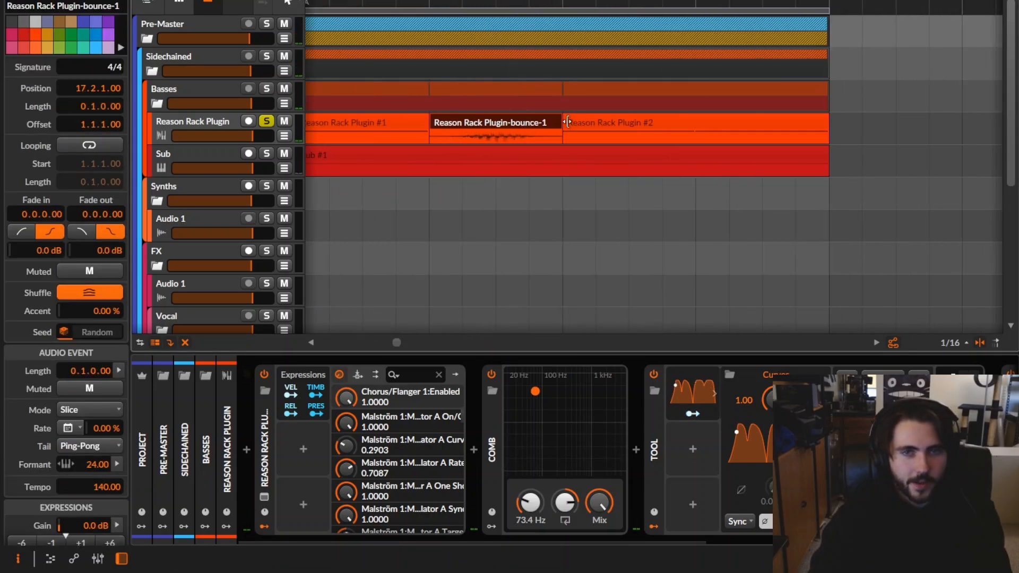
left_click_drag(571, 125, 698, 122)
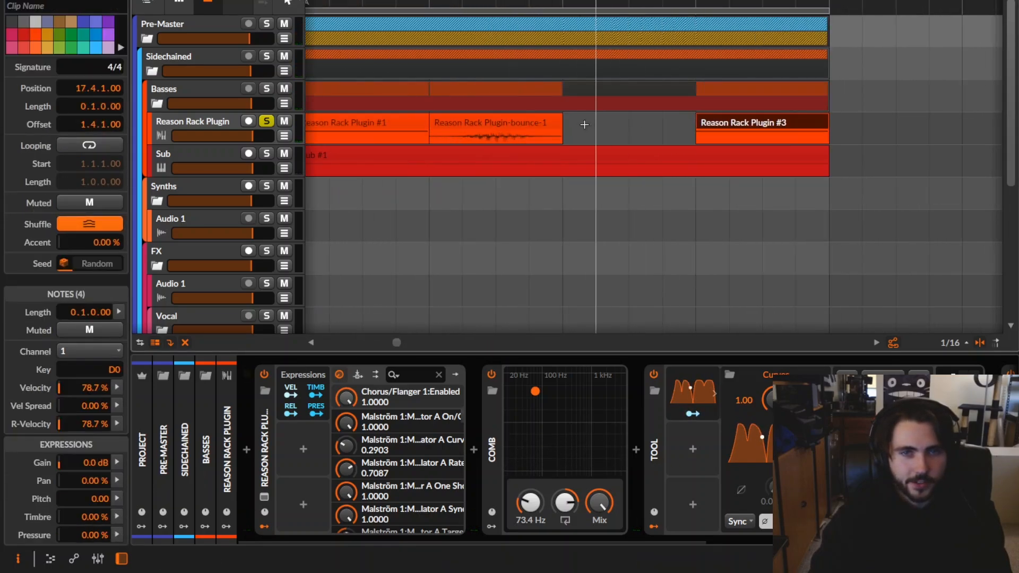
left_click_drag(561, 123, 695, 122)
scroll(562, 120, "down", 3)
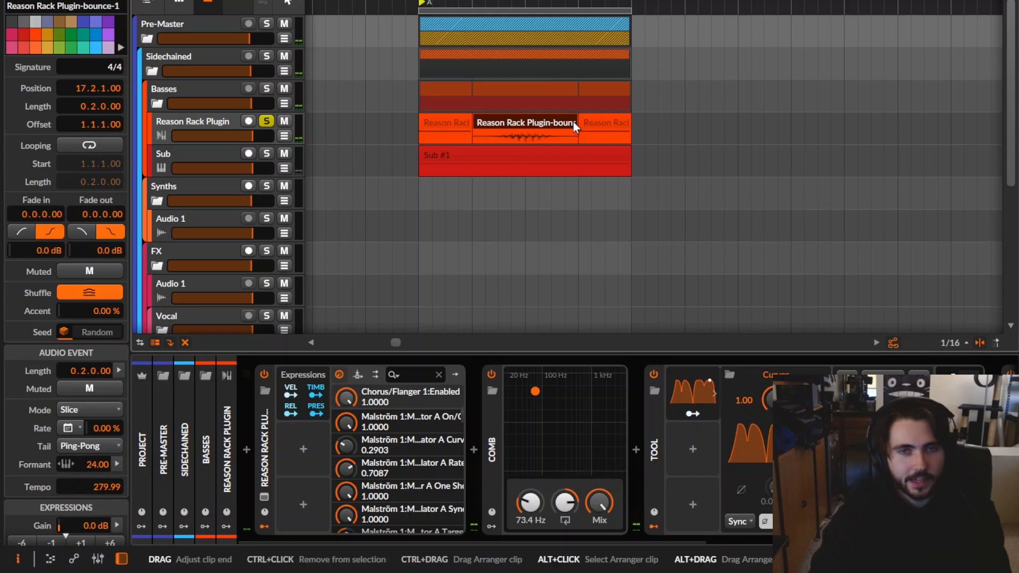
Try compressing the bounced clip to 0.0.2.00 at position 17.2.2.00, and extend the following clip's start back to 17.3.1.
left_click_drag(573, 122, 486, 123)
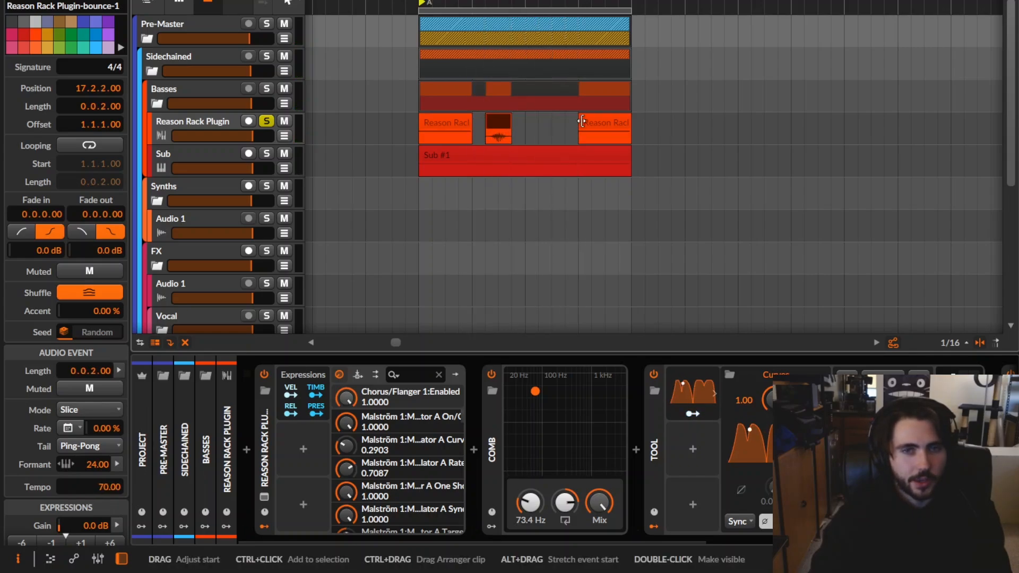
left_click_drag(578, 123, 525, 121)
left_click(451, 127)
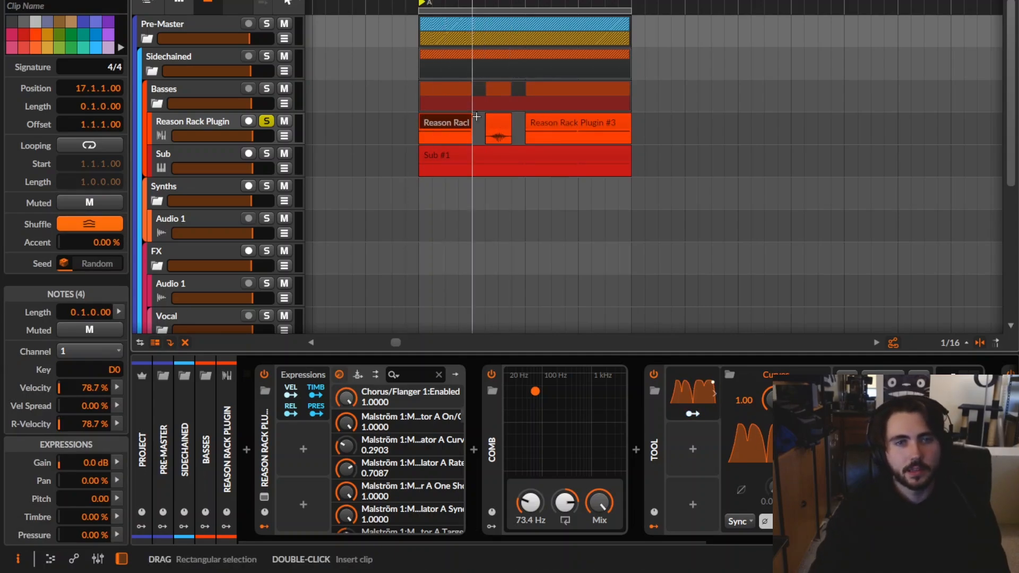
left_click(493, 121)
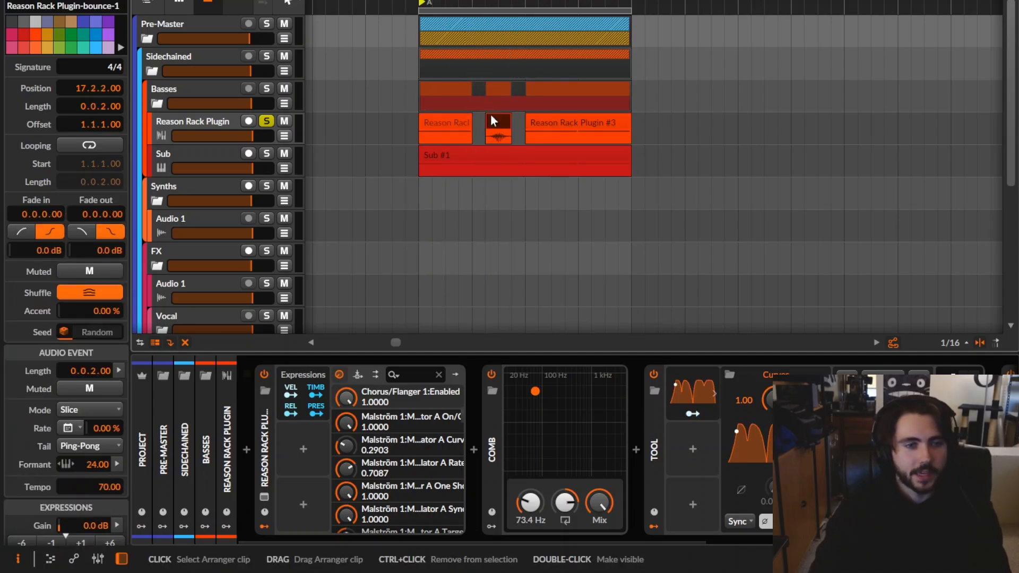
Change the bounced clip's stretching mode to Cyclic and audition the loop.
left_click(71, 414)
left_click(59, 417)
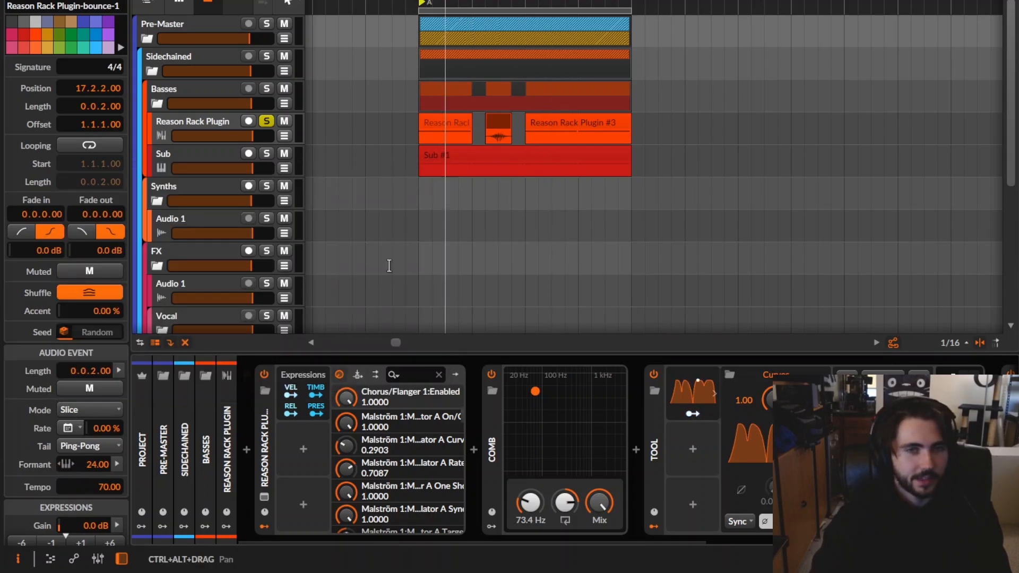
left_click(88, 409)
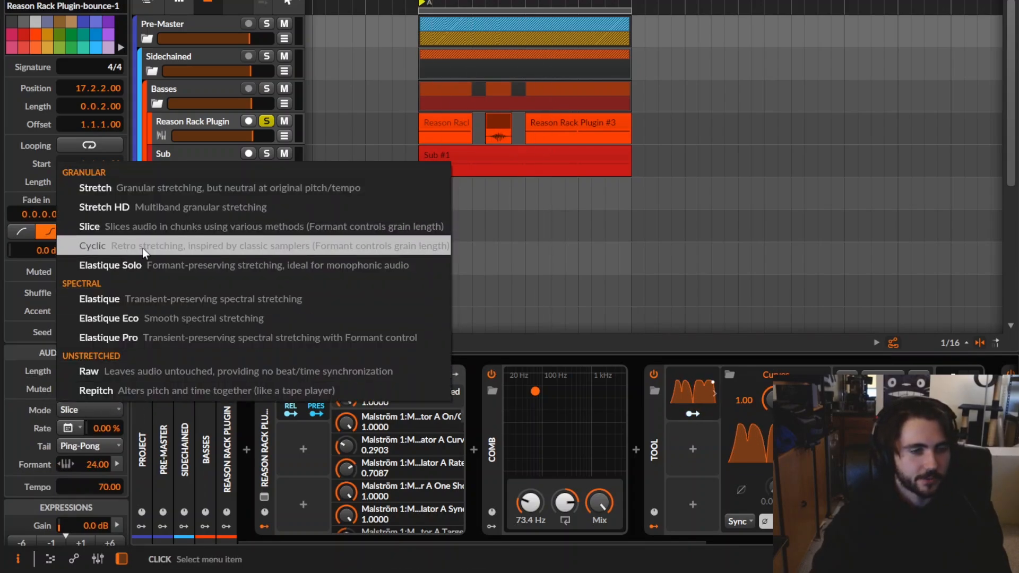
left_click(149, 188)
left_click(439, 126)
key("space")
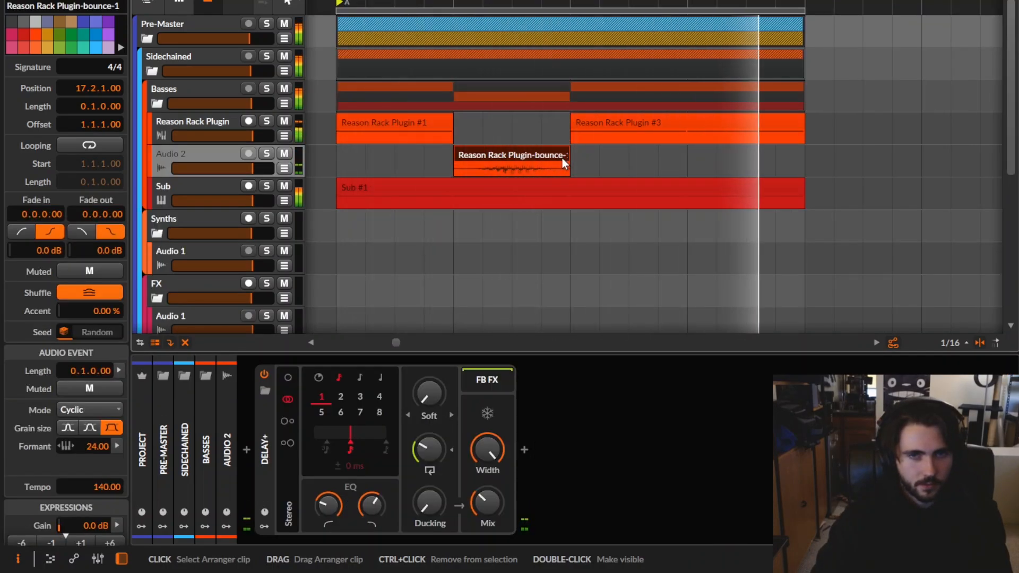
key("space")
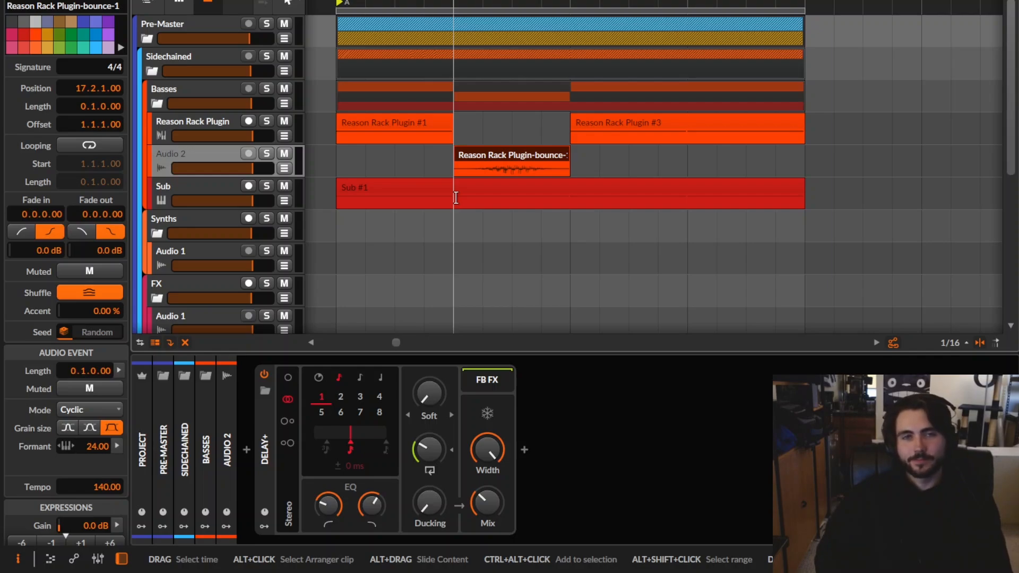
left_click_drag(572, 131, 635, 129)
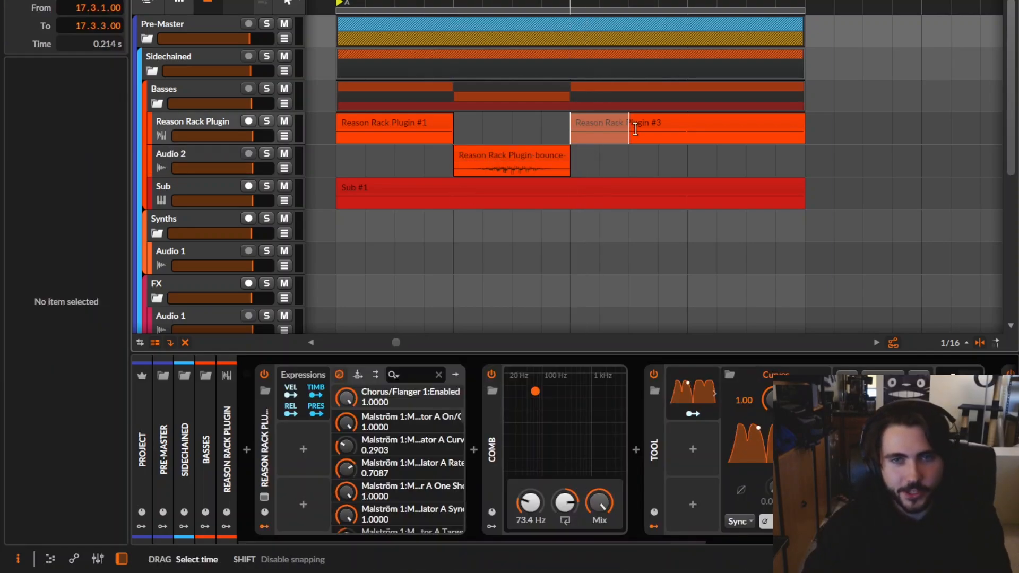
right_click(678, 125)
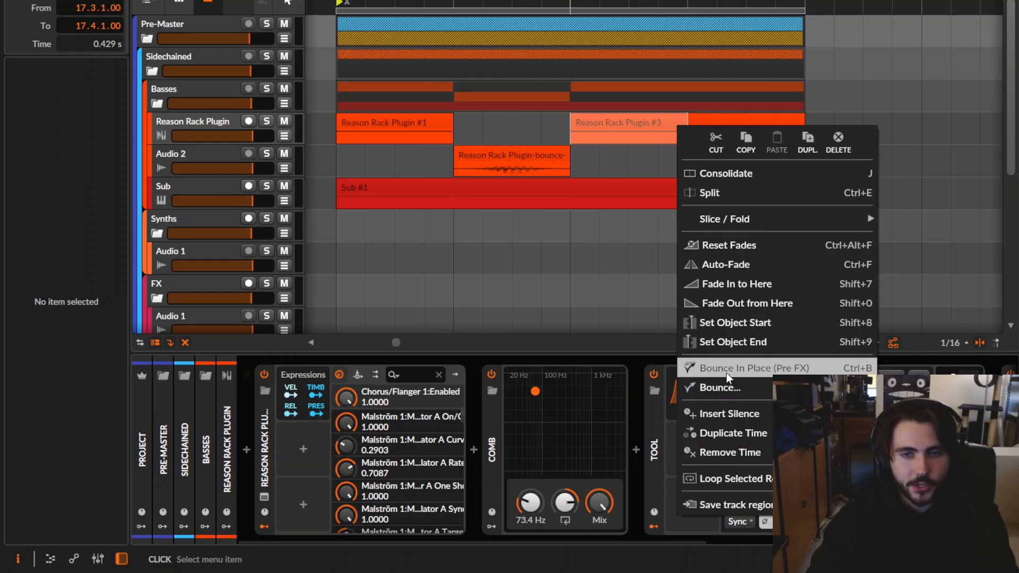
left_click(272, 453)
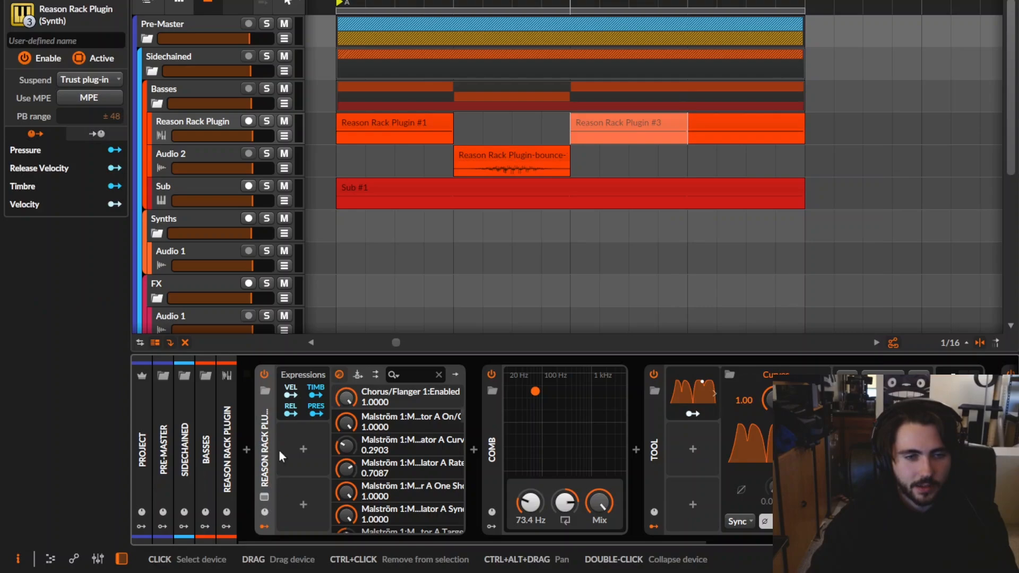
left_click(265, 450)
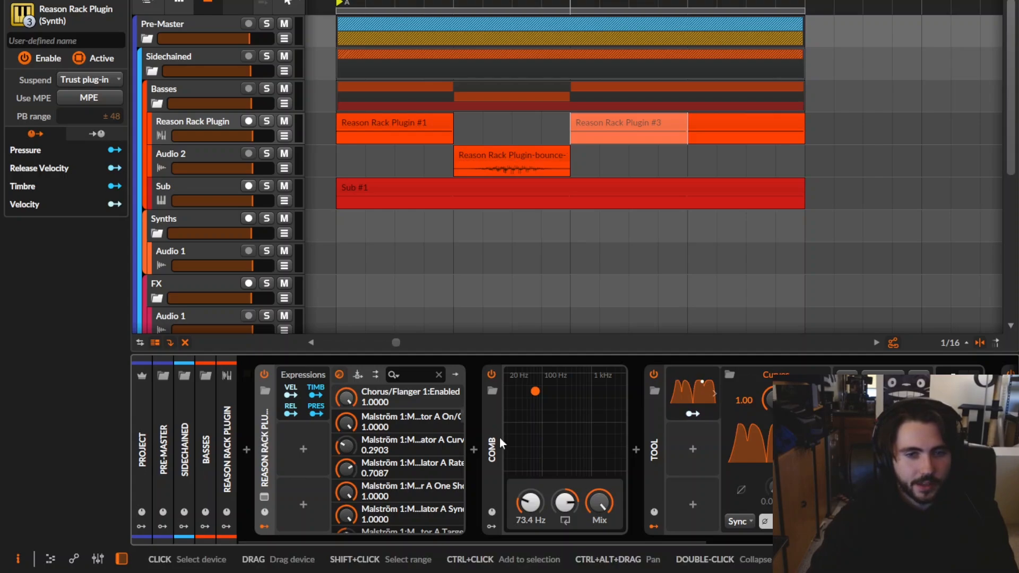
left_click(500, 165)
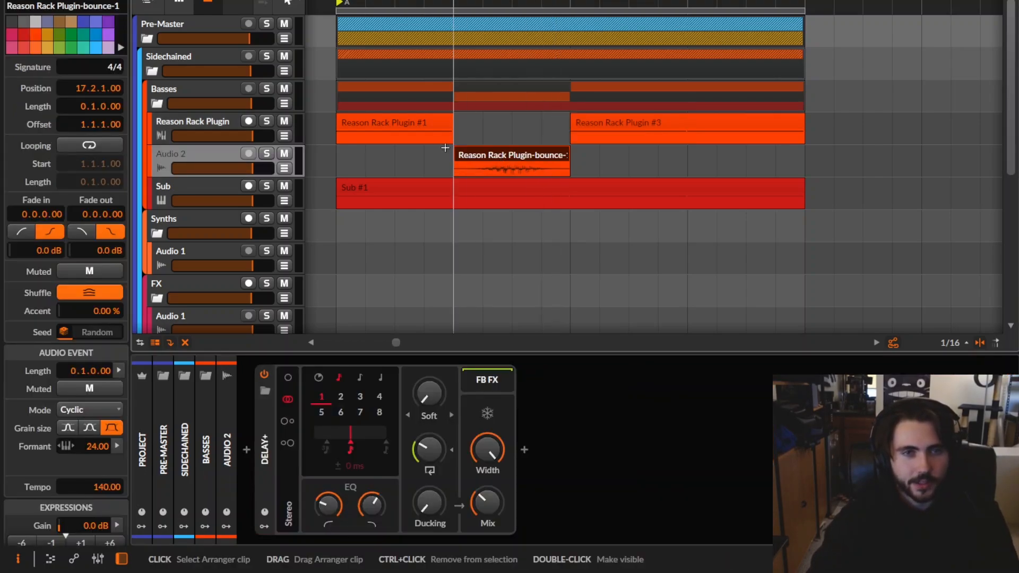
Group the Reason Rack Plugin device and the effects after it into an Instrument Layer.
left_click(182, 121)
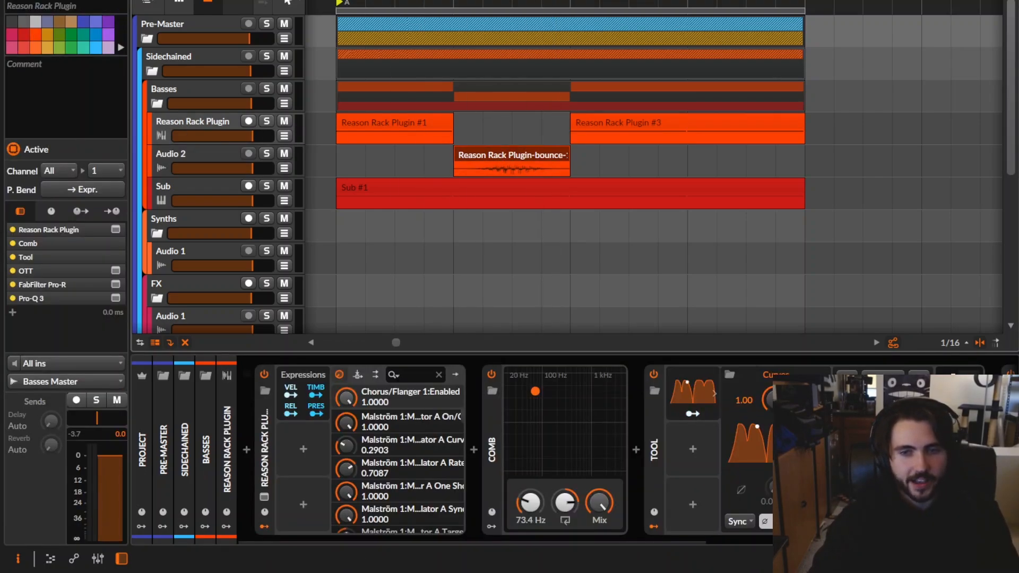
left_click(387, 523)
left_click_drag(412, 541, 731, 523)
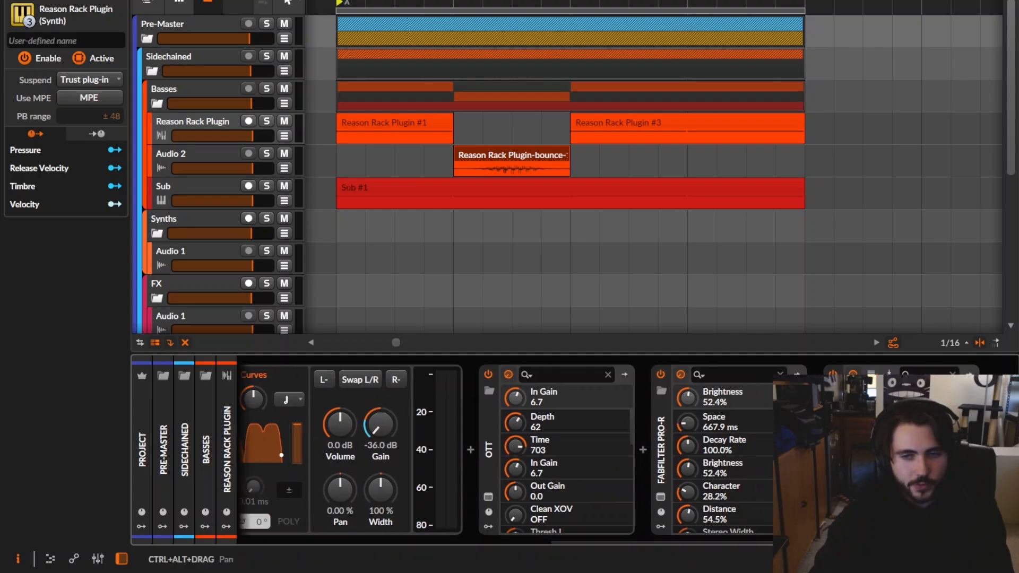
left_click(833, 450, "shift")
key("ctrl+g")
left_click_drag(832, 540, 531, 541)
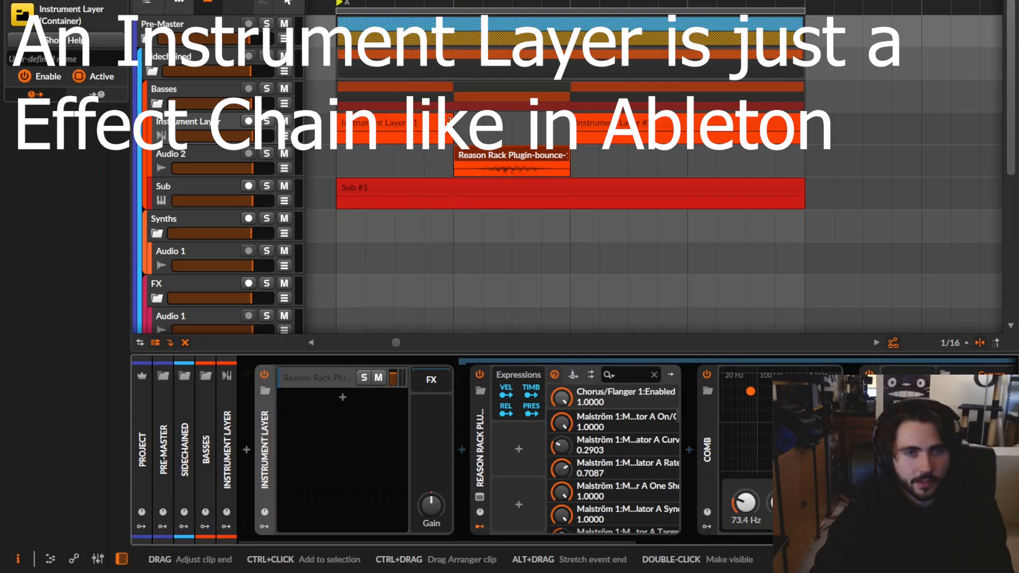
Extend the first Instrument Layer clip to 17.3.1 and delete the old bounced clip from Audio 2.
left_click_drag(452, 127, 570, 127)
left_click(527, 150)
key("Delete")
Bounce the Instrument Layer range 17.2.1.00 to 17.3.1.00 in place and move the bounced clip onto Audio 2.
left_click_drag(454, 136, 569, 136)
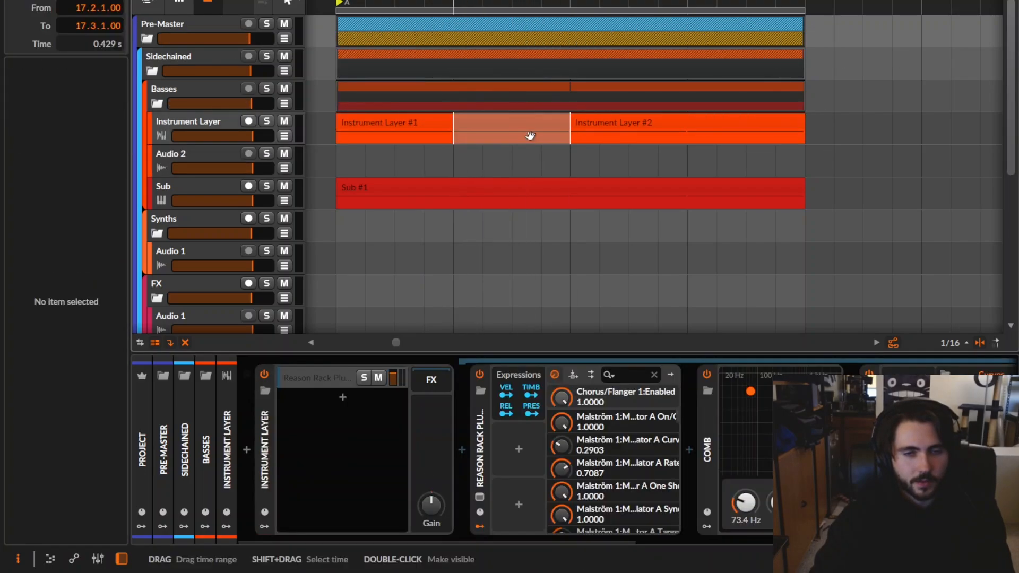
right_click(531, 136)
left_click(635, 375)
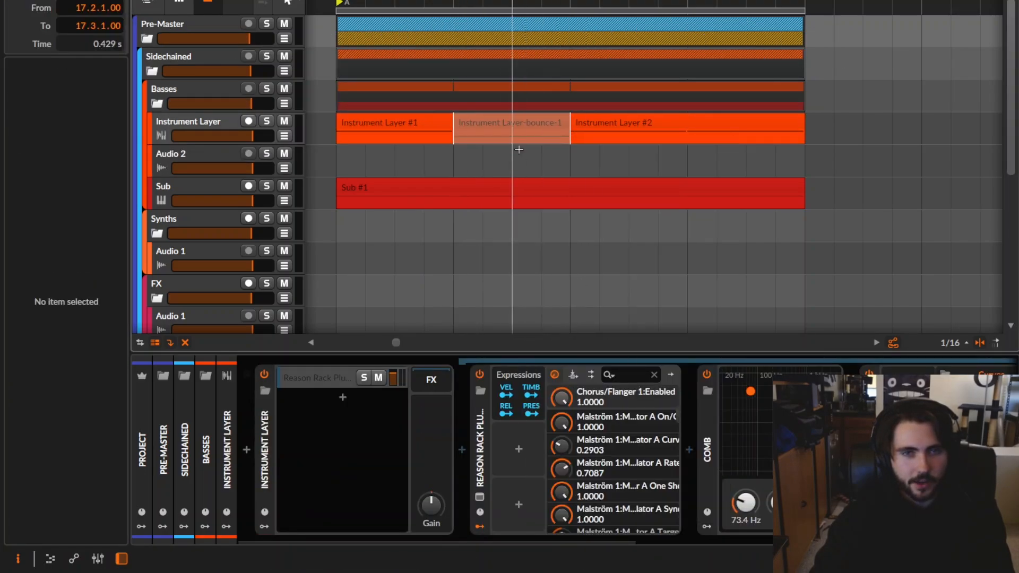
left_click(527, 116)
left_click_drag(527, 116, 514, 157)
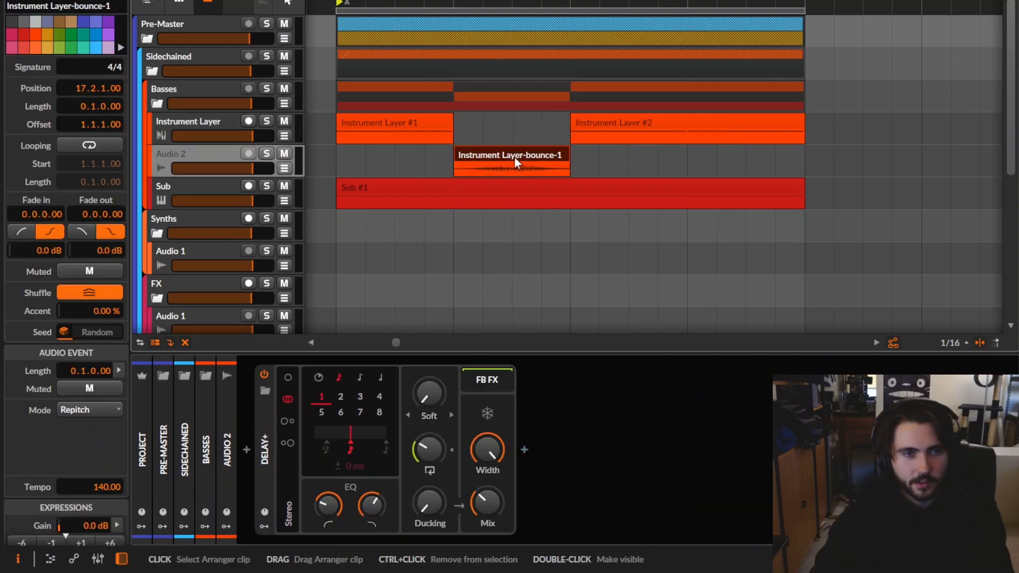
Audition the bounced clip on Audio 2 and the first Instrument Layer clip, soloing their tracks in turn.
key("s")
key("space")
key("space")
left_click(415, 123)
key("s")
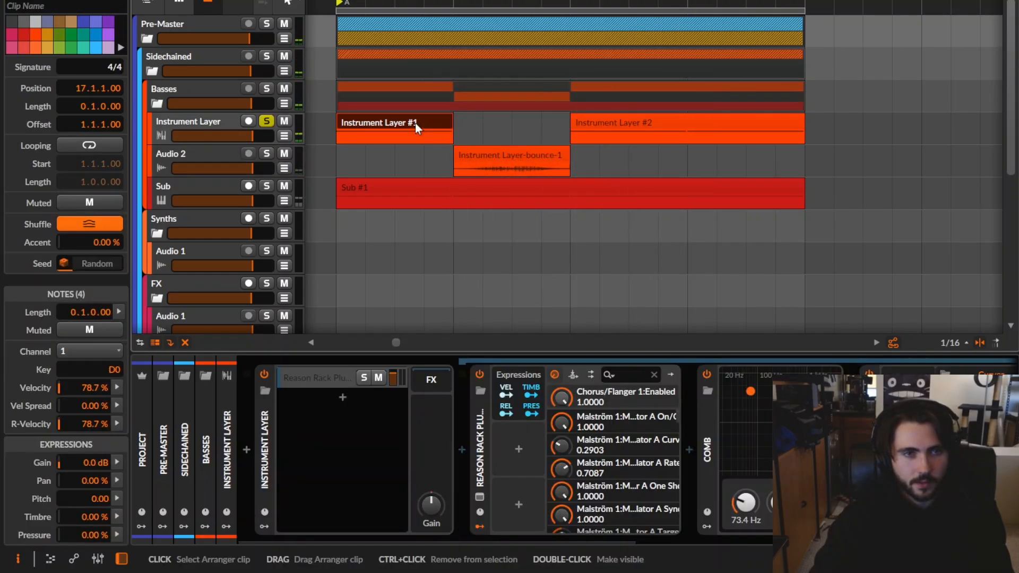
key("s")
key("space")
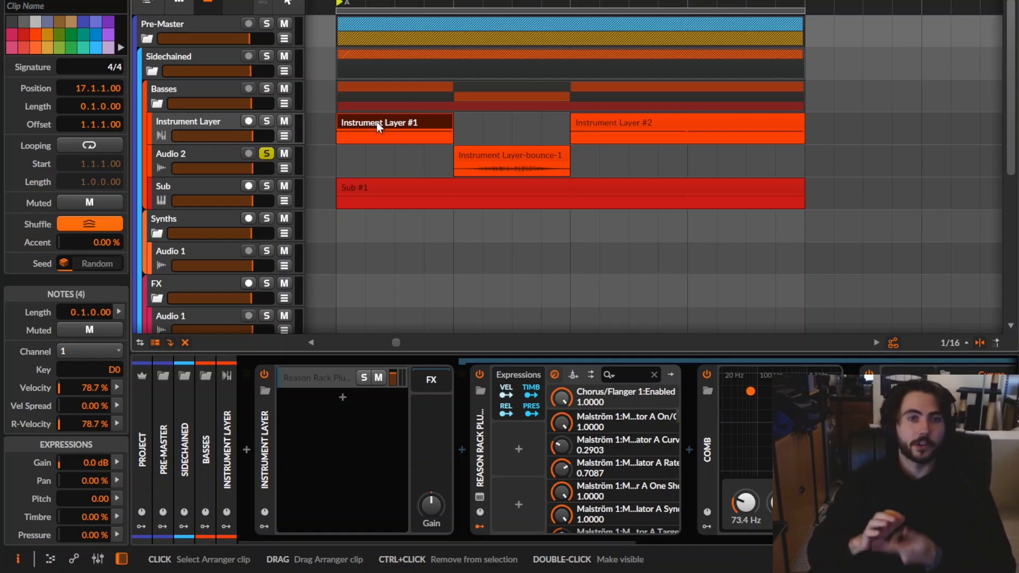
Copy the Expressions modulator from the Reason Rack Plugin device onto the Instrument Layer.
left_click(519, 374)
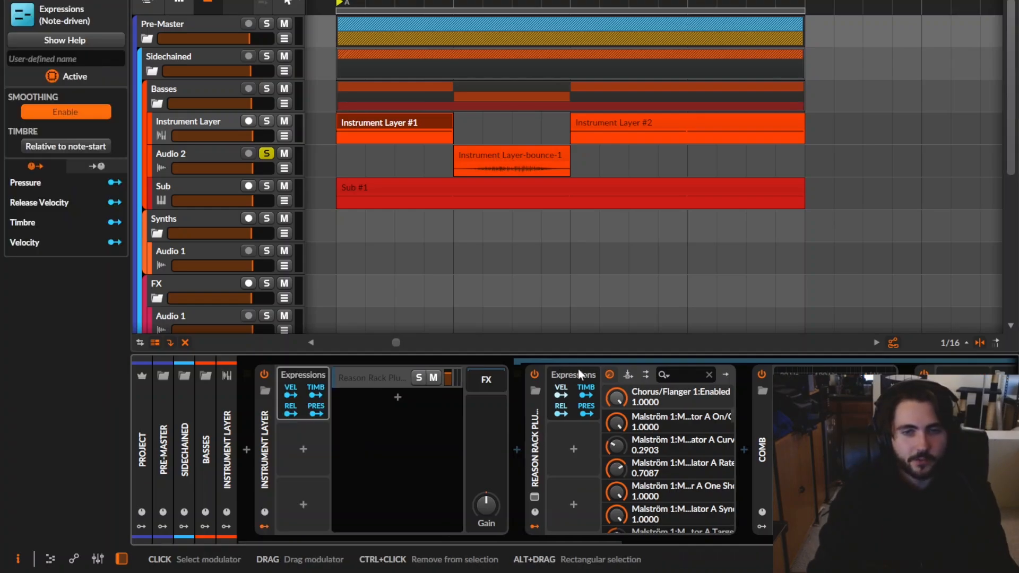
Extend the first Instrument Layer clip back to 17.3.1 and delete the bounced clip from Audio 2.
left_click(411, 121)
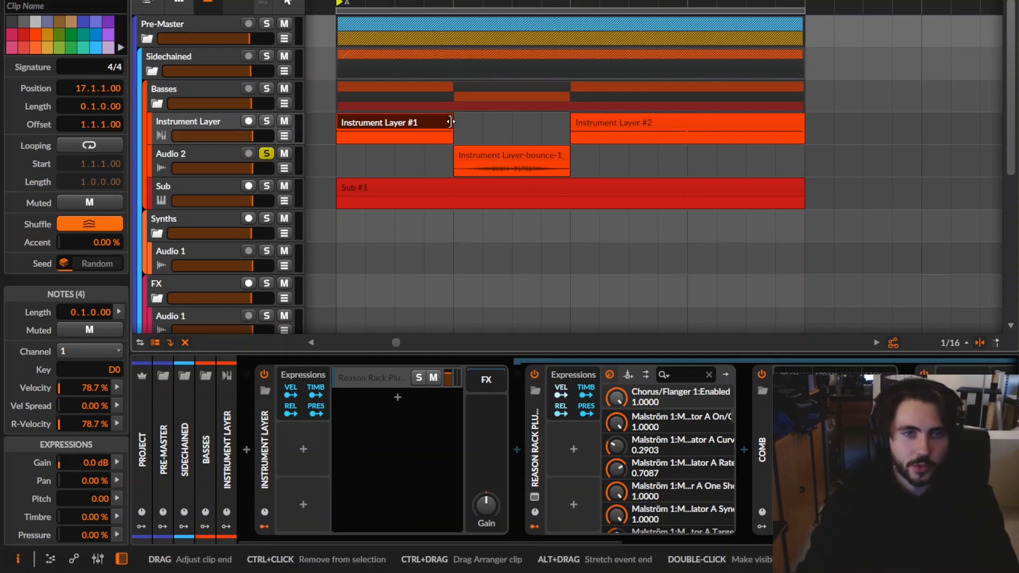
left_click_drag(450, 122, 569, 128)
left_click(510, 157)
key("Delete")
Solo the Instrument Layer track and start looped playback.
left_click(510, 125)
key("s")
key("space")
Remove the inner points of the Tool device's Curves modulator shape to leave a single plateau.
left_click_drag(572, 539, 783, 535)
left_click(605, 443)
double_click(696, 329)
double_click(597, 250)
double_click(796, 210)
Set the Curves modulator to quarter notes at a rate of 0.50, and remove the point where the plateau starts falling.
left_click(651, 400)
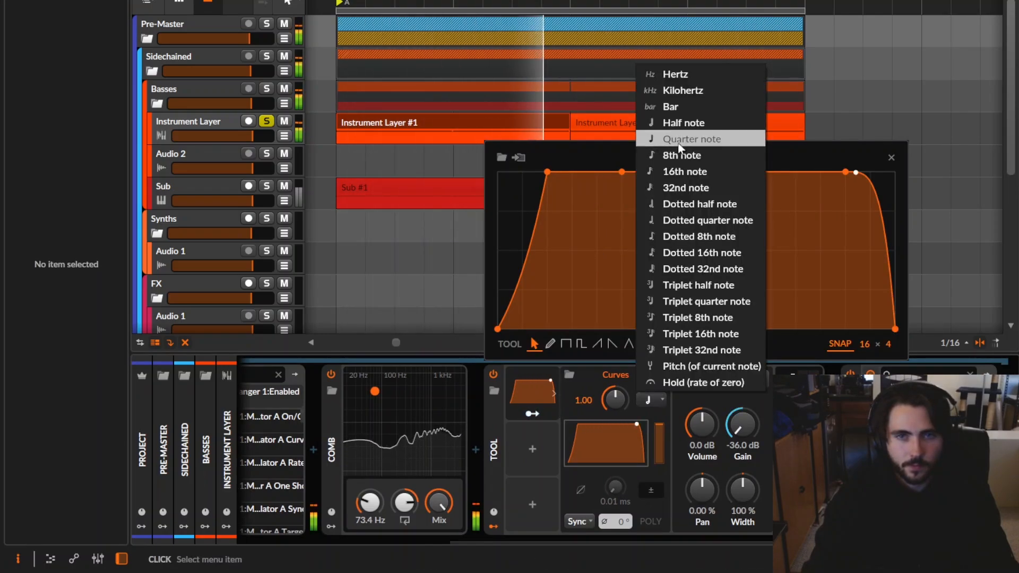
left_click(679, 144)
double_click(845, 172)
left_click(891, 157)
left_click_drag(615, 400, 620, 441)
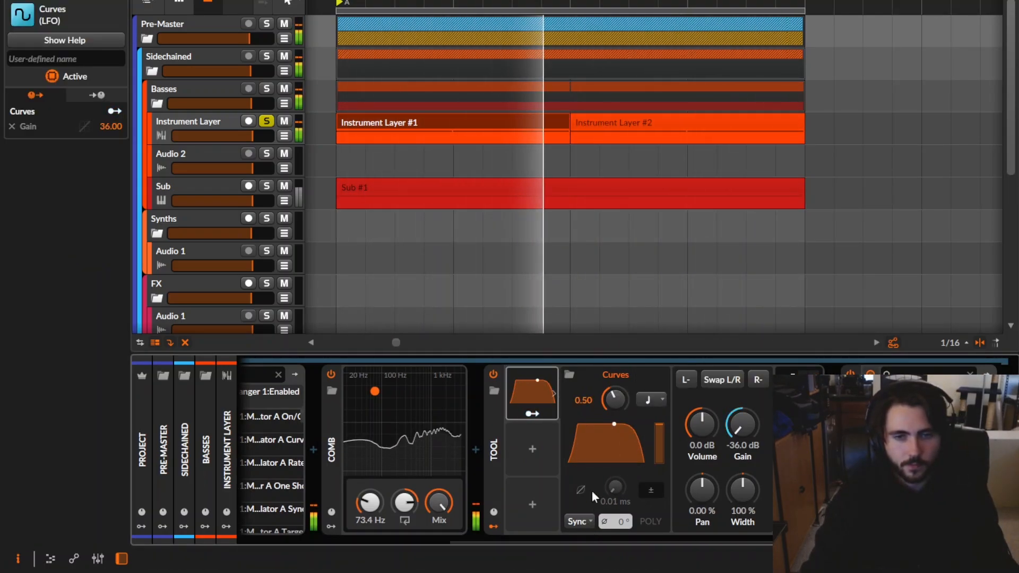
Delete the Comb device, and adjust Malström's Oscillator A Index to 0.1811 in the Reason Rack Plugin.
left_click_drag(591, 541, 378, 540)
key("Delete")
left_click(533, 409)
left_click(306, 427)
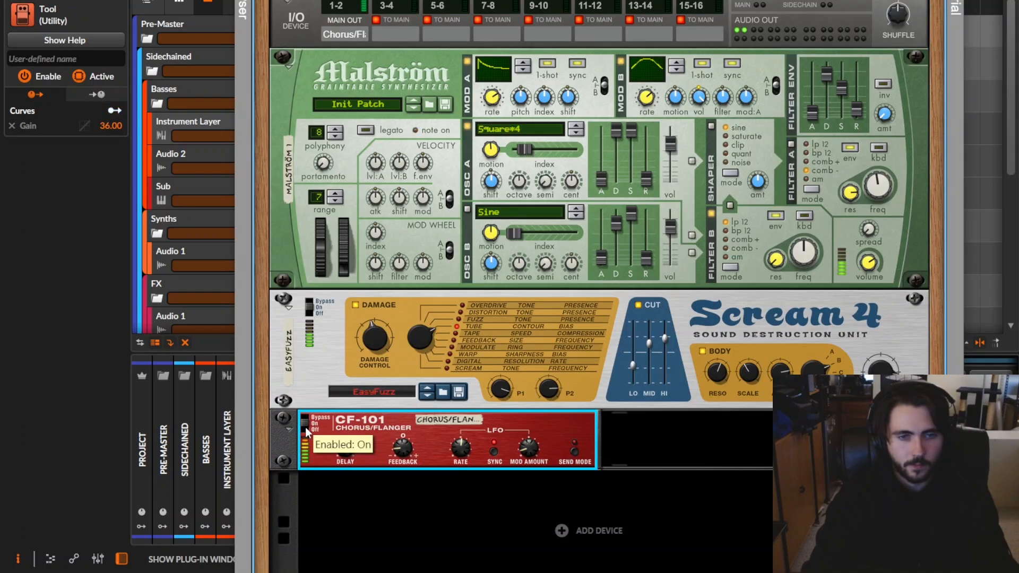
left_click(655, 109)
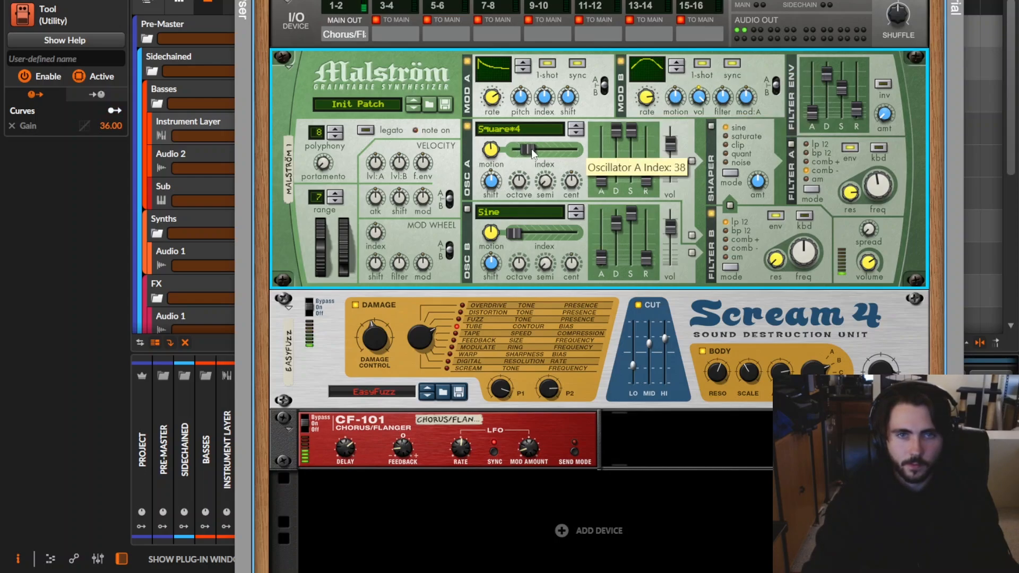
left_click_drag(528, 148, 529, 149)
key("Escape")
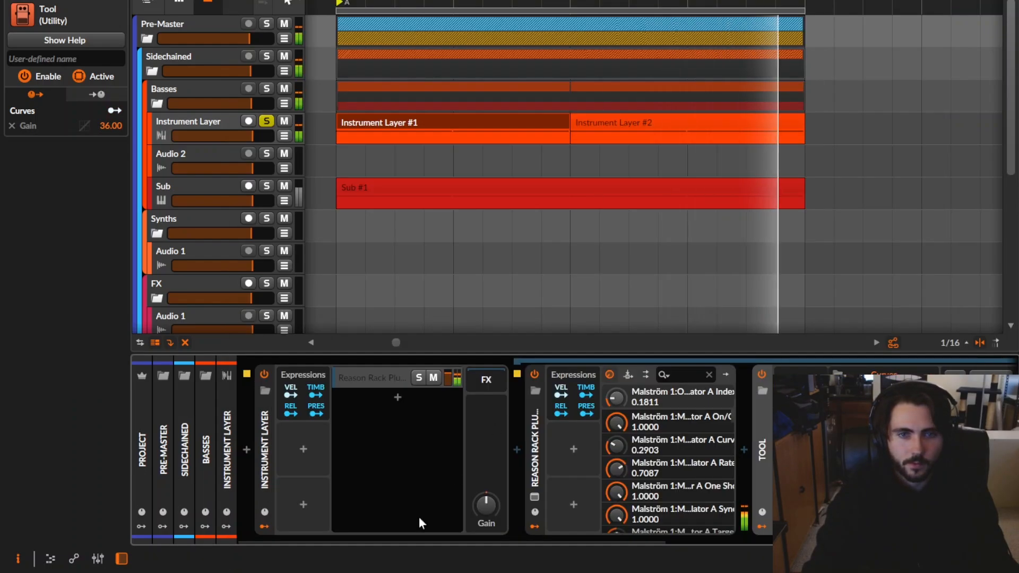
left_click_drag(483, 542, 497, 538)
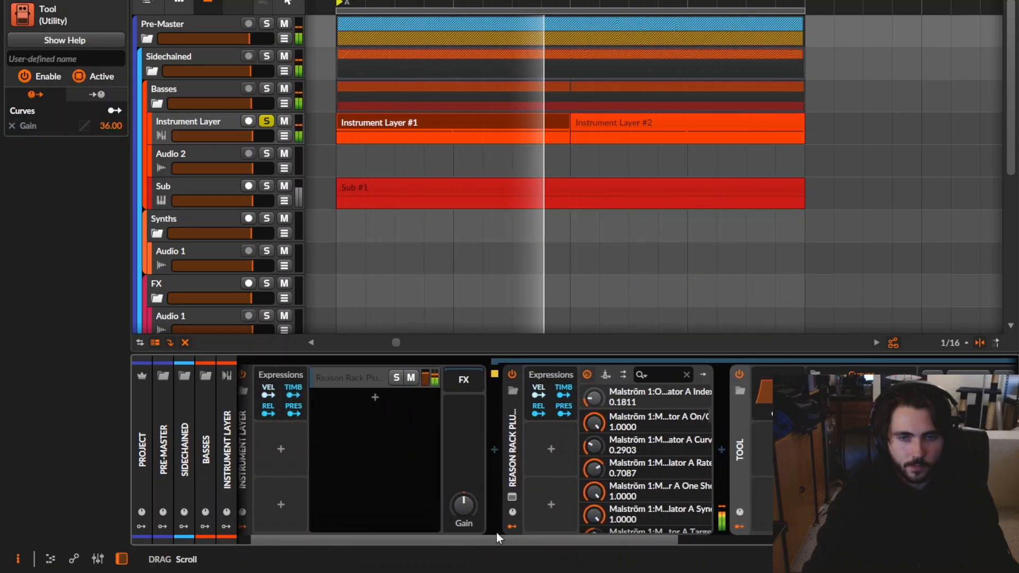
left_click(510, 496)
left_click_drag(649, 99, 650, 97)
key("Escape")
left_click_drag(570, 543, 557, 546)
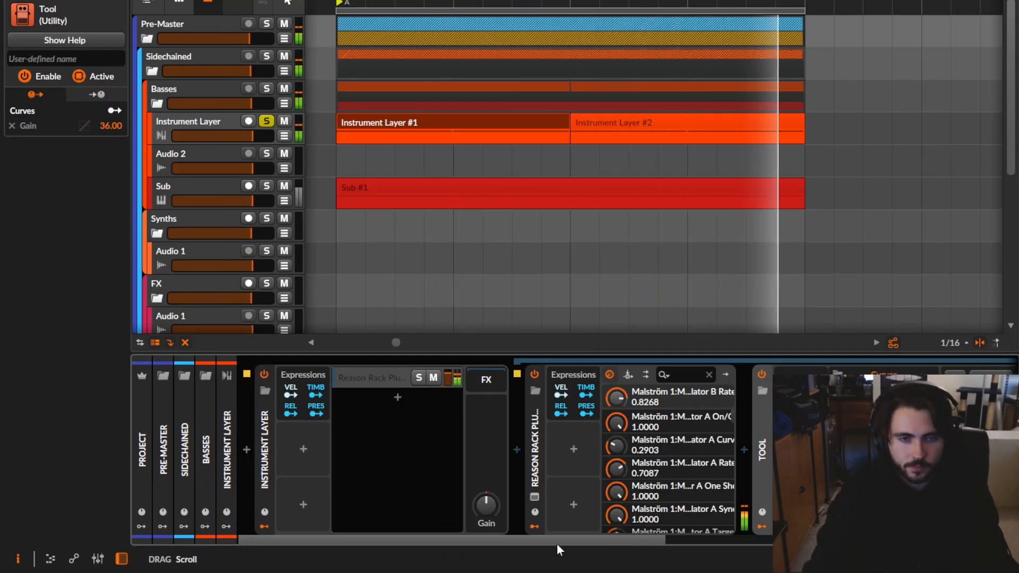
key("e")
key("d")
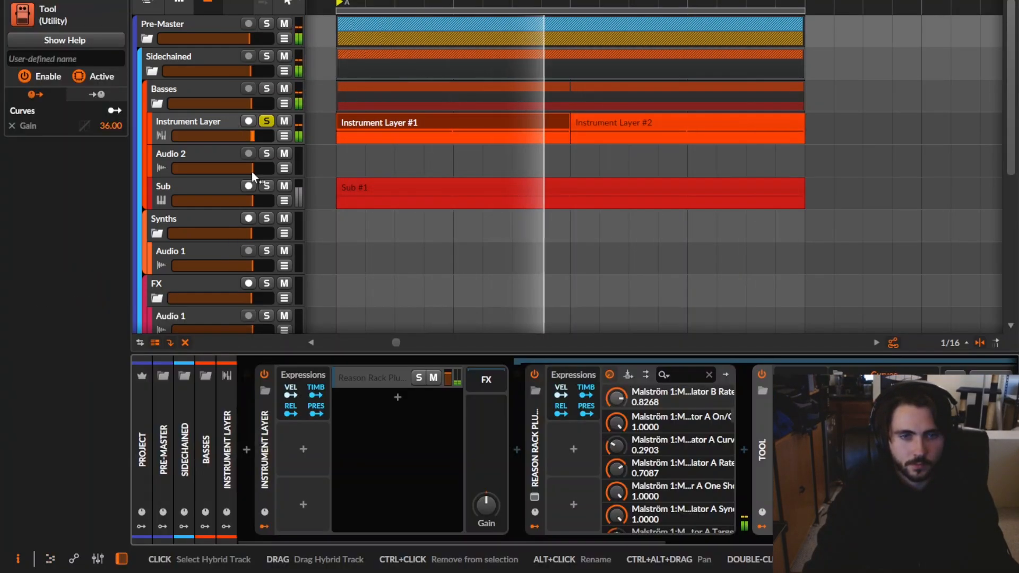
left_click_drag(620, 401, 620, 417)
left_click(534, 497)
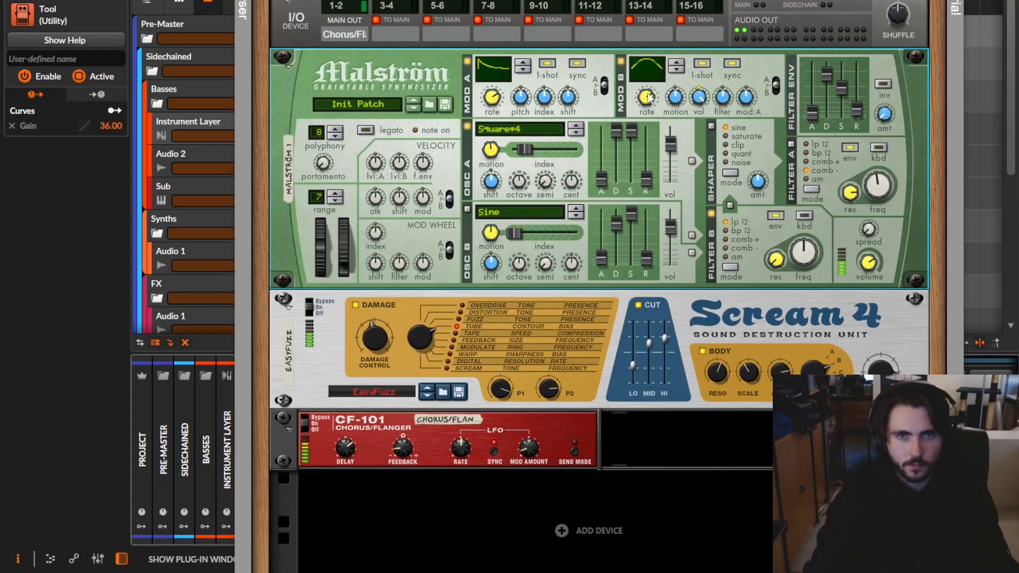
key("Escape")
Map the Instrument Layer's velocity expression to Modulator B Rate by 0.108, and set both clips' note velocity to 100%.
left_click(290, 394)
left_click(615, 123, "shift")
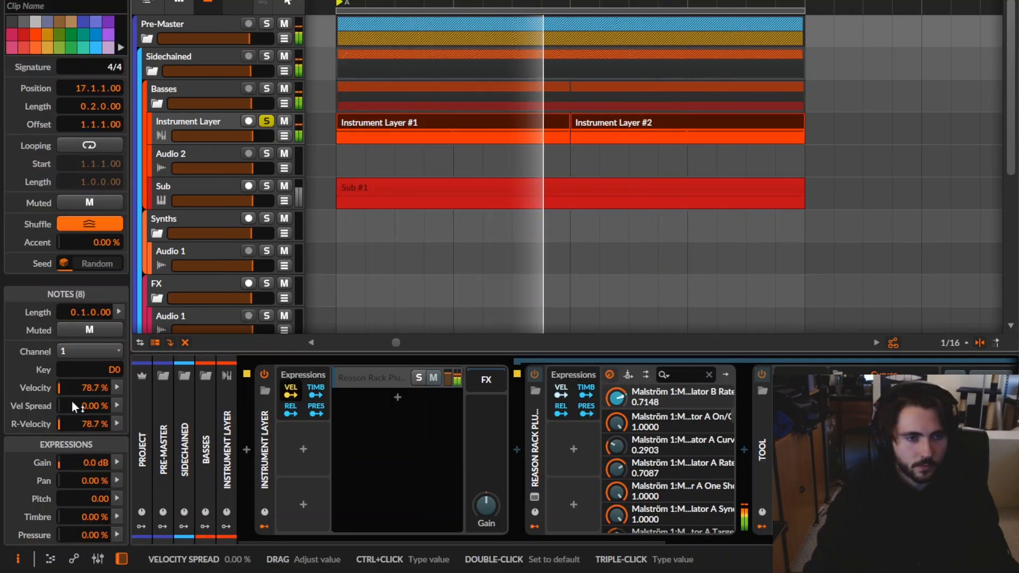
left_click_drag(88, 388, 87, 366)
left_click_drag(615, 397, 616, 390)
left_click(535, 497)
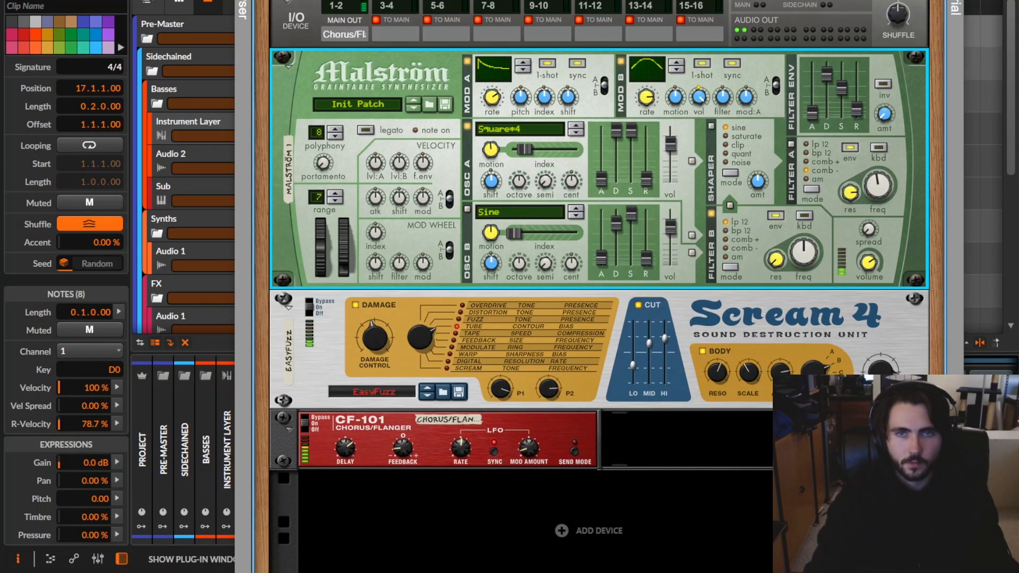
key("Escape")
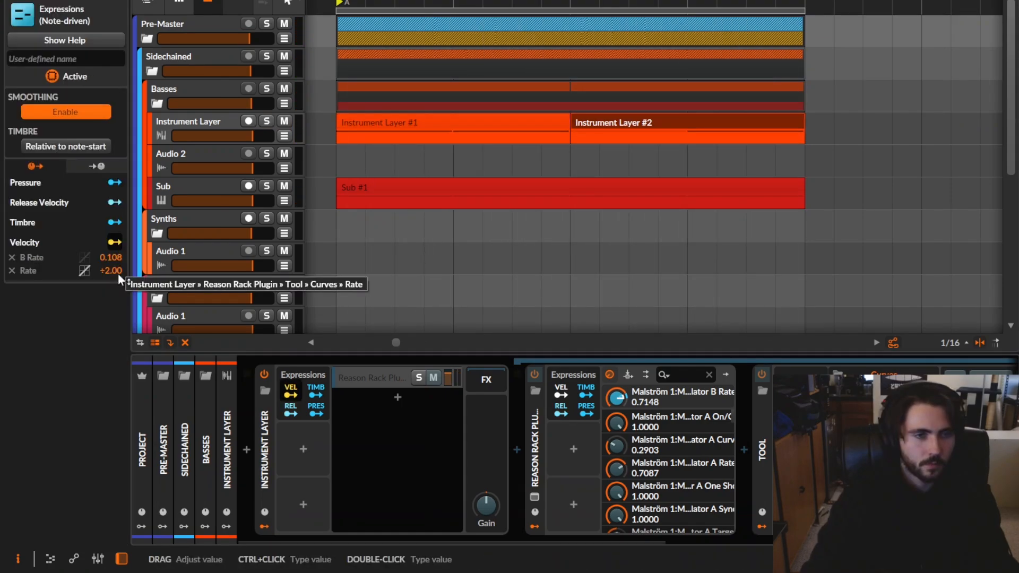
Play the loop, and inspect the first Instrument Layer clip's settings and the layer's device chain.
key("space")
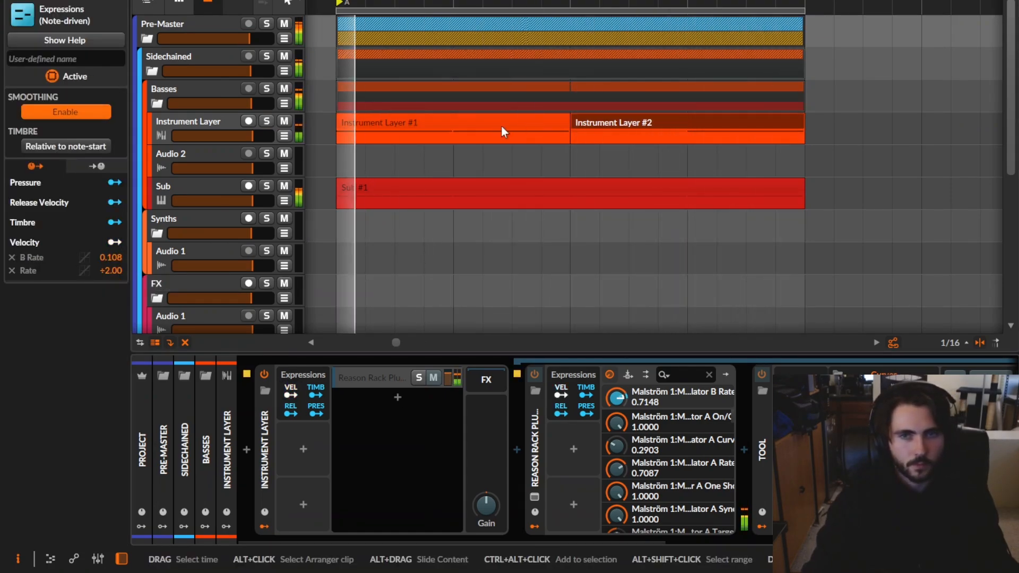
left_click(469, 126)
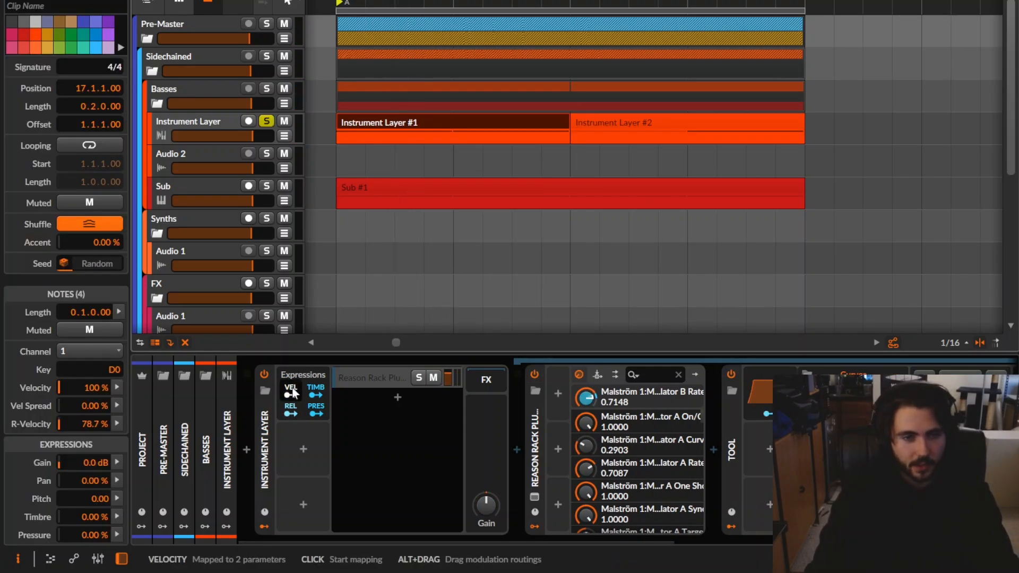
left_click(415, 426)
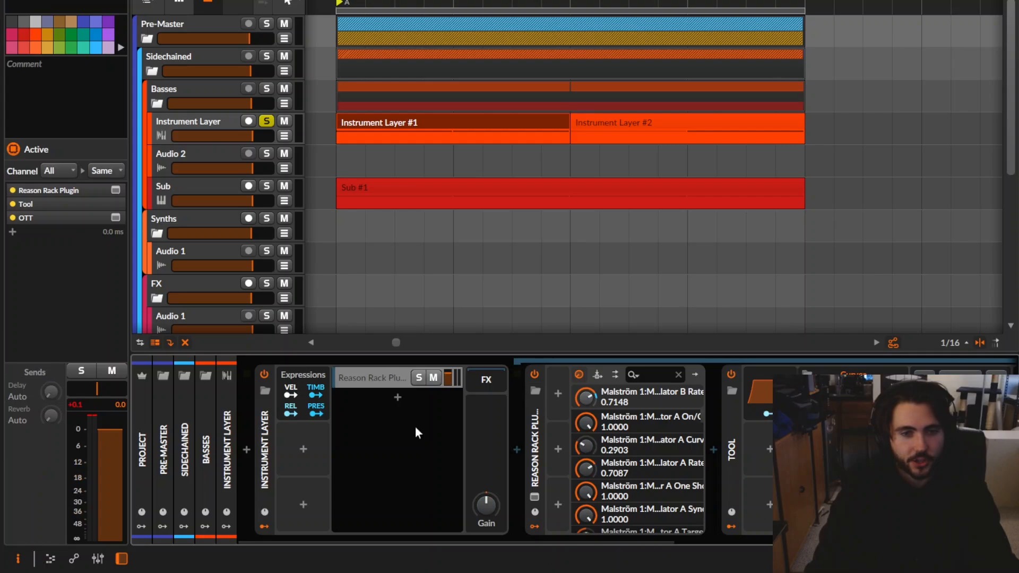
Place the Reason Rack Plugin window below the Instrument Layer track and audition the first clip while watching Malström.
left_click(535, 497)
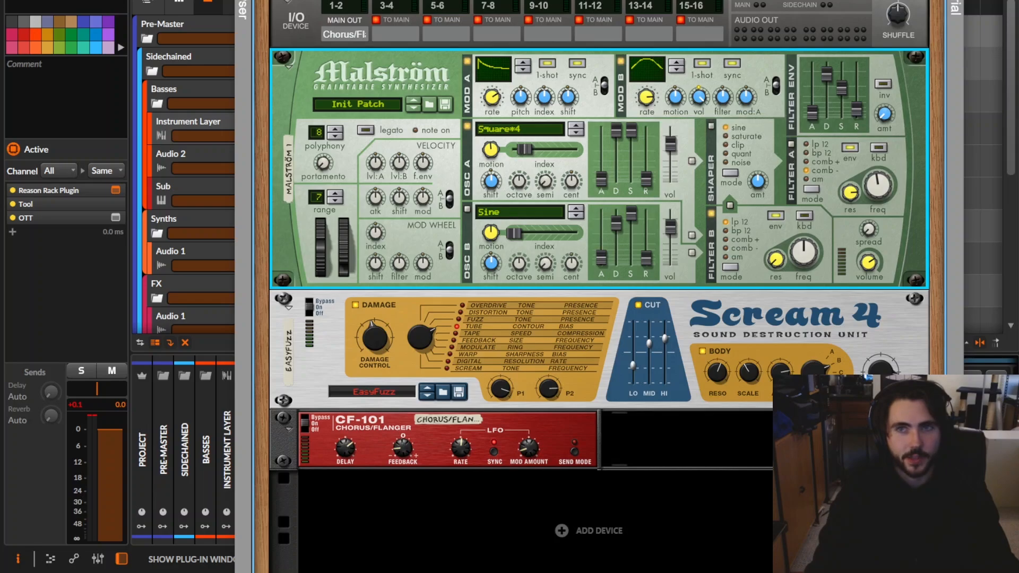
left_click_drag(637, 0, 866, 27)
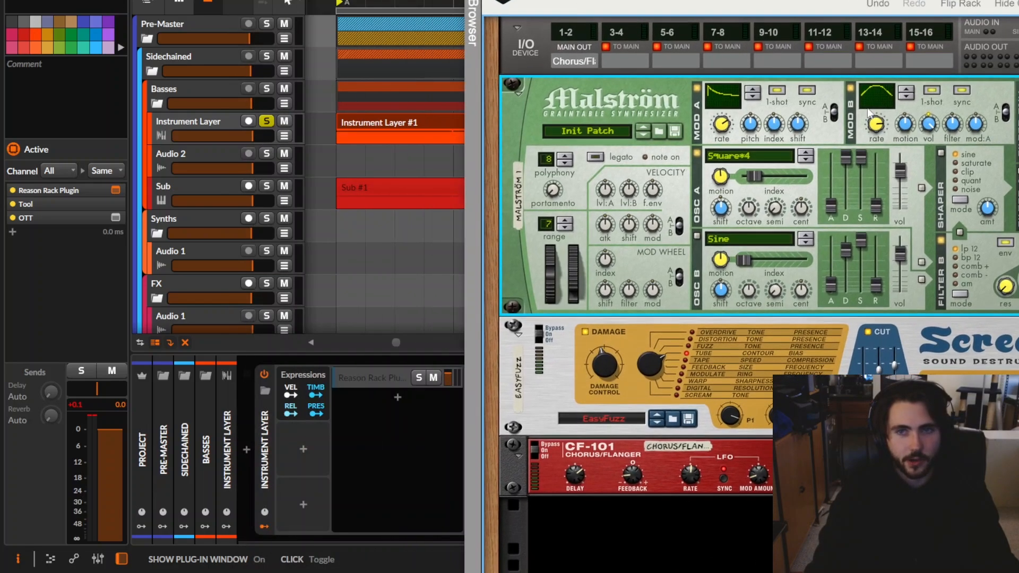
left_click_drag(1018, 0, 825, 179)
left_click(506, 122)
key("space")
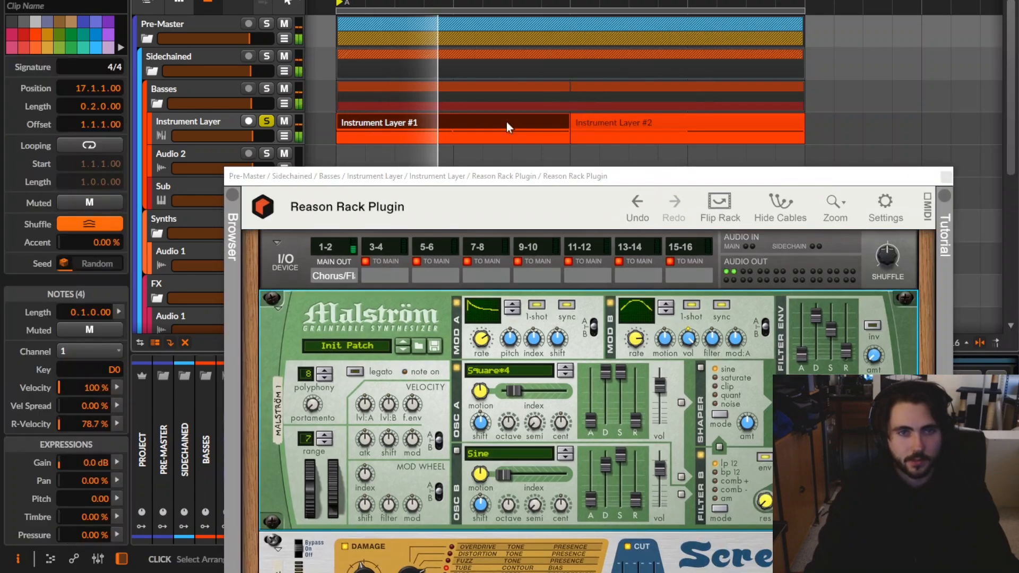
left_click(947, 177)
Check the second Instrument Layer clip's note velocity, and examine Malström's Mod B rate in the Reason Rack Plugin window.
left_click(708, 122)
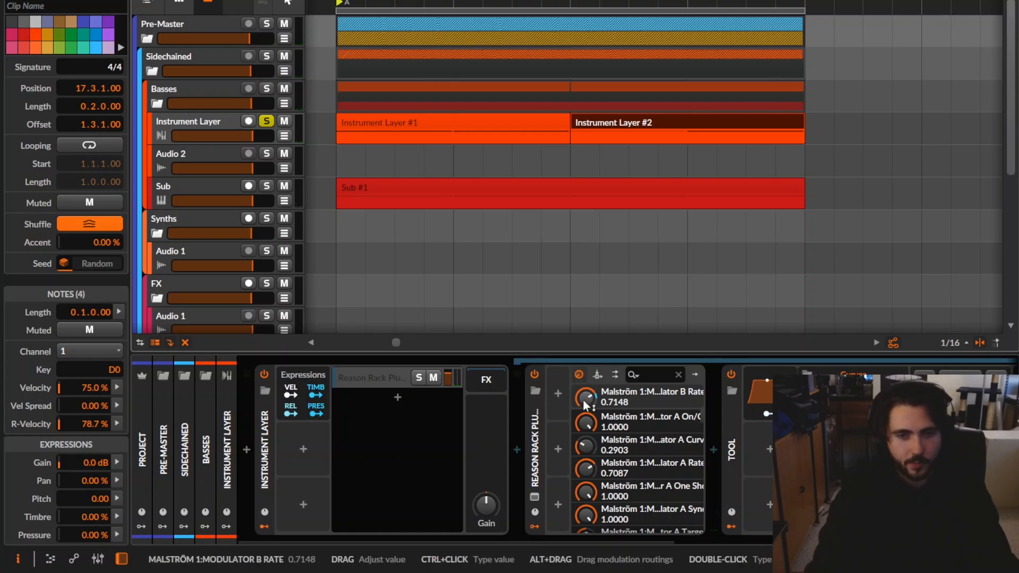
left_click(535, 497)
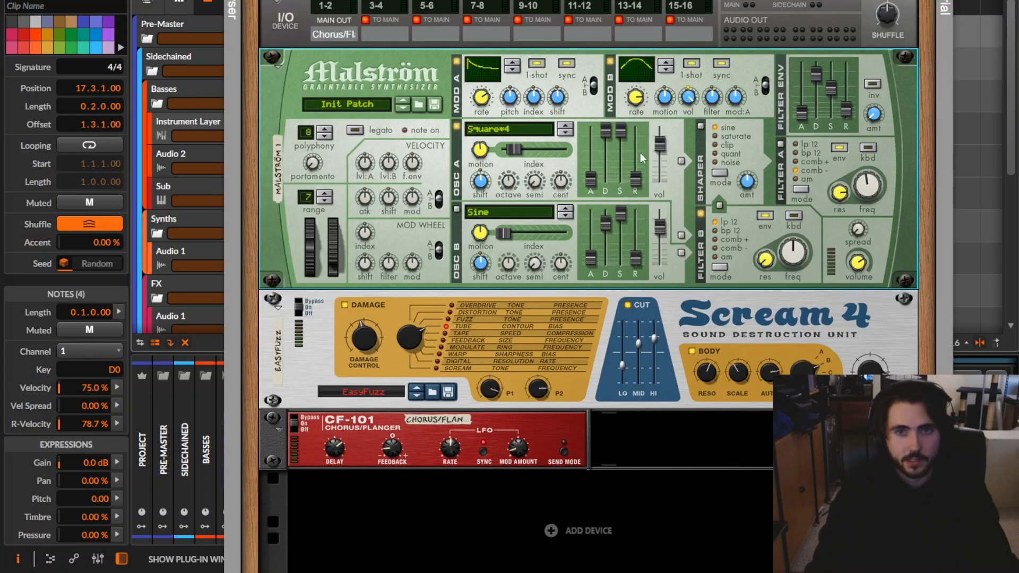
left_click(637, 96)
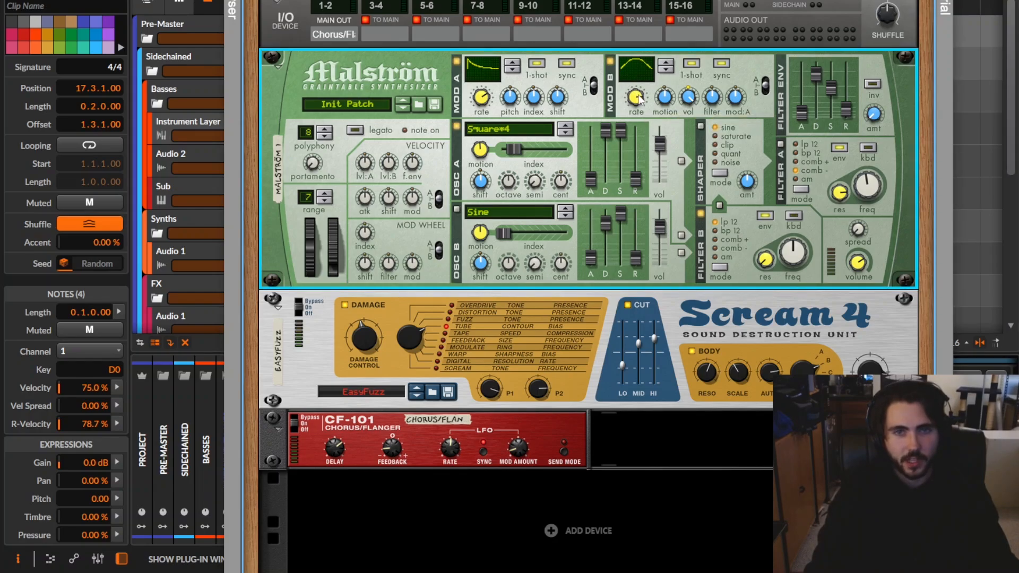
mouse_move(641, 100)
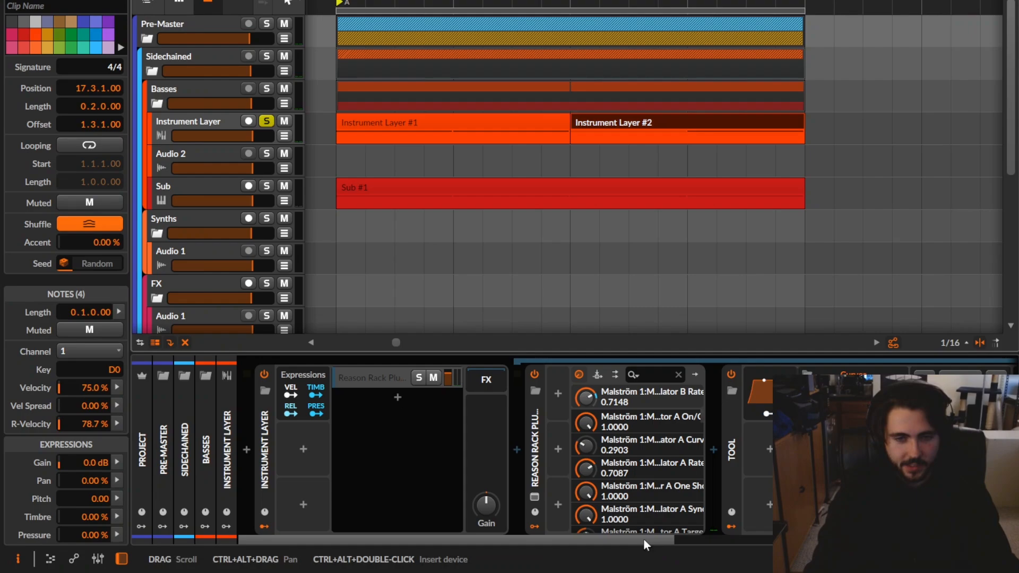
Examine the Tool device's Curves modulator, including its rate timebase options and Gain modulation.
left_click_drag(643, 544, 769, 544)
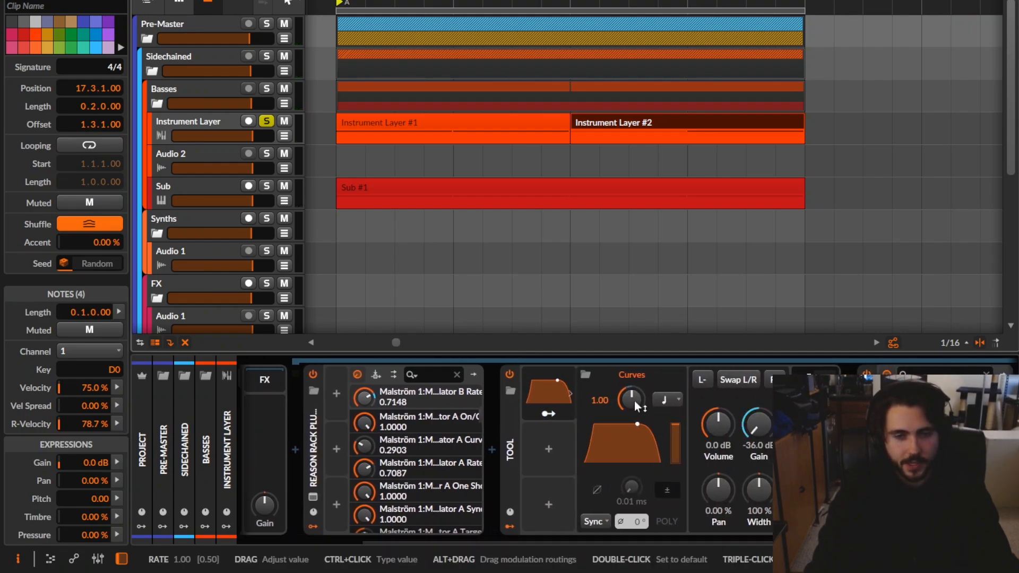
left_click(662, 402)
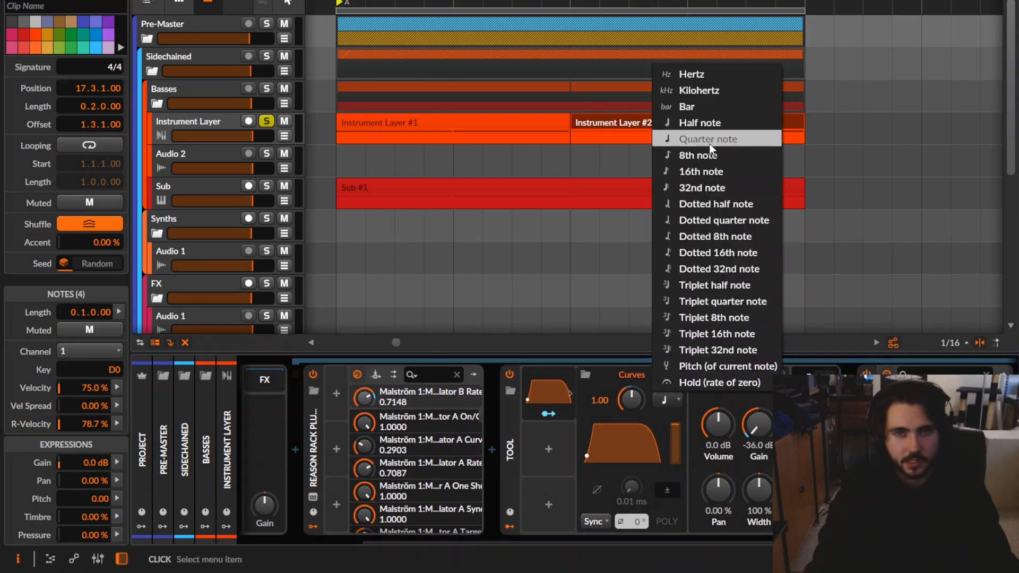
left_click(609, 378)
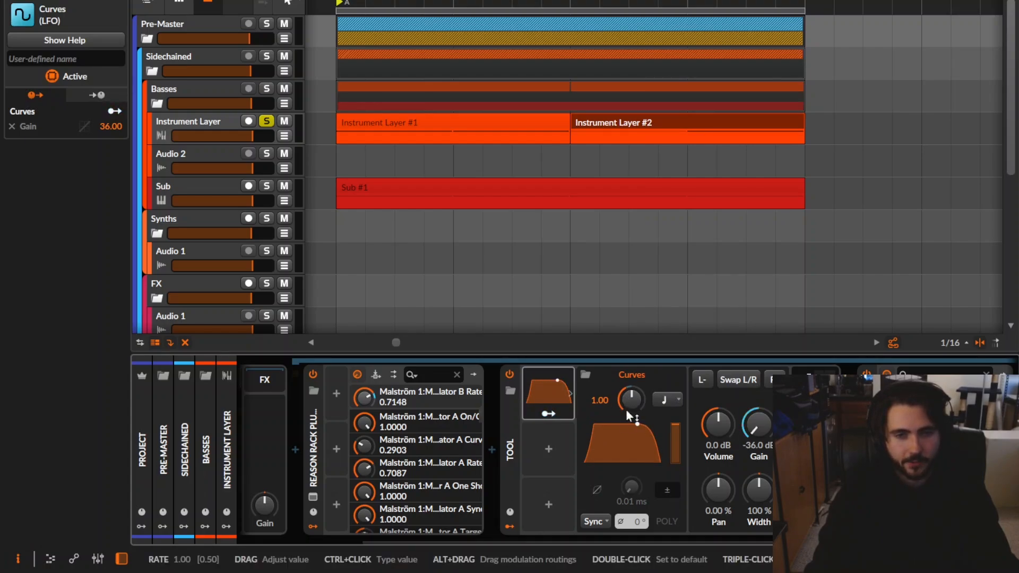
left_click_drag(635, 541, 571, 540)
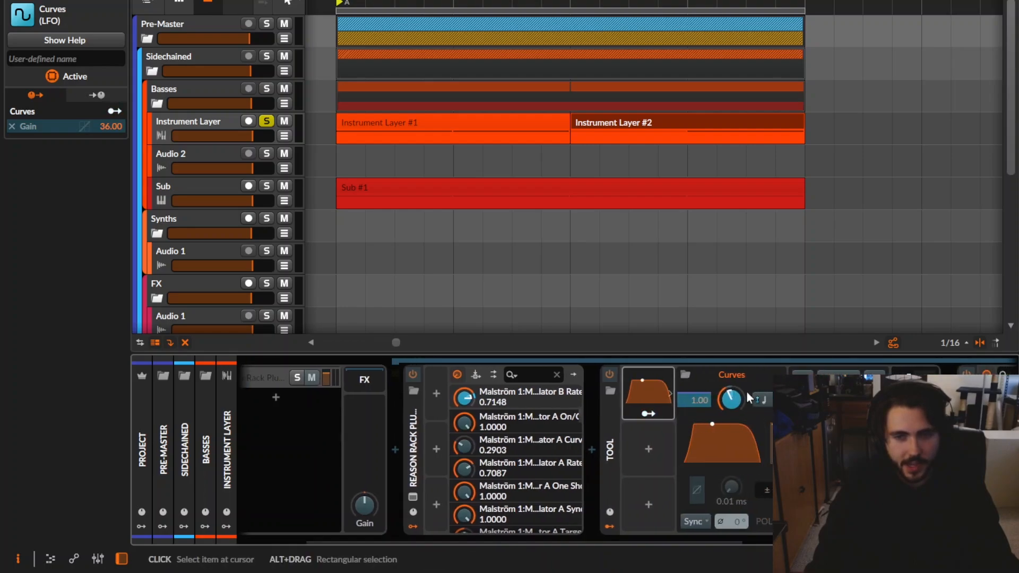
left_click_drag(735, 401, 735, 399)
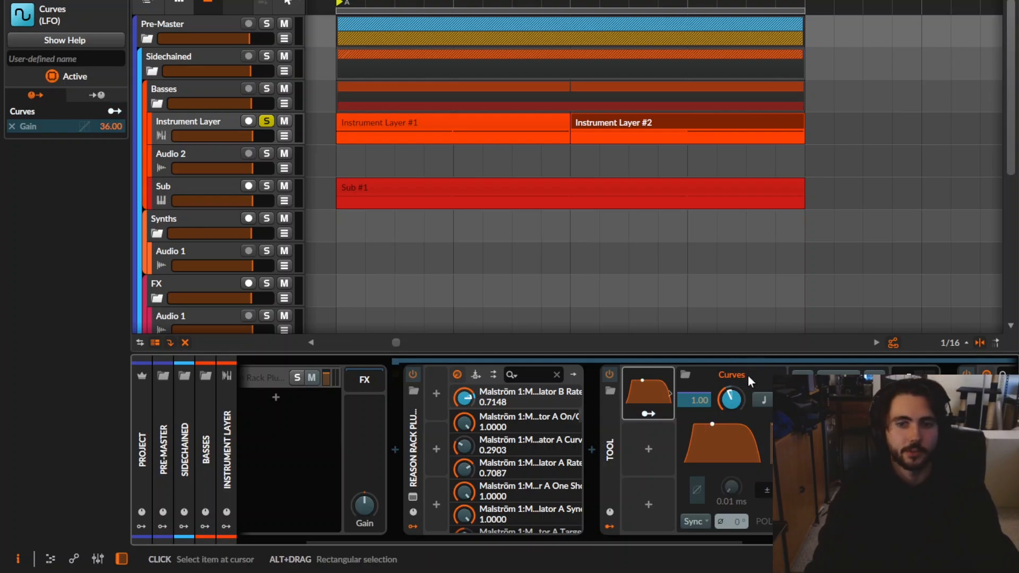
left_click_drag(543, 535, 469, 533)
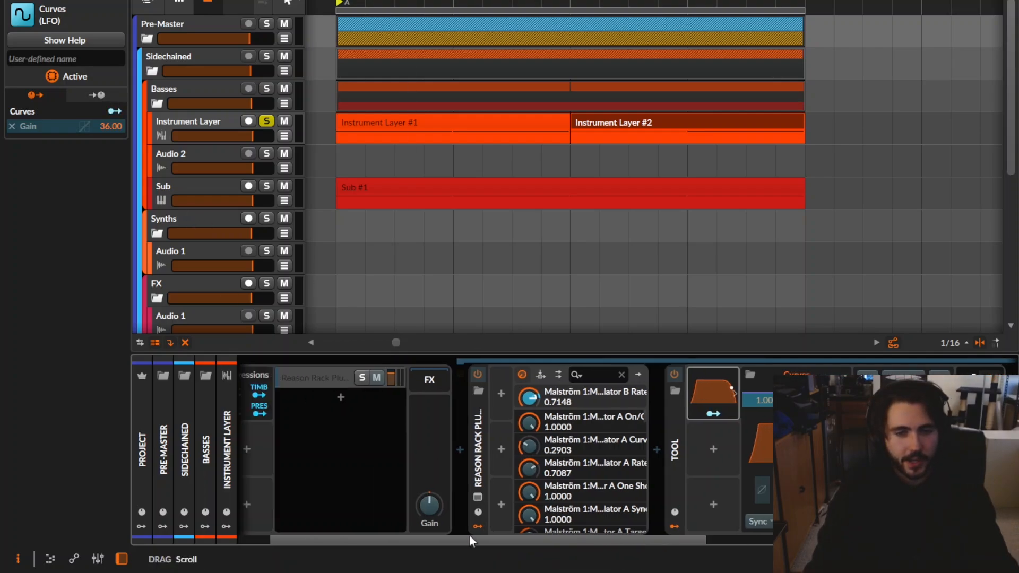
Inspect the Expressions velocity mappings and Malström's Modulator B Rate, playing the loop and comparing the two Instrument Layer clips.
left_click(298, 372)
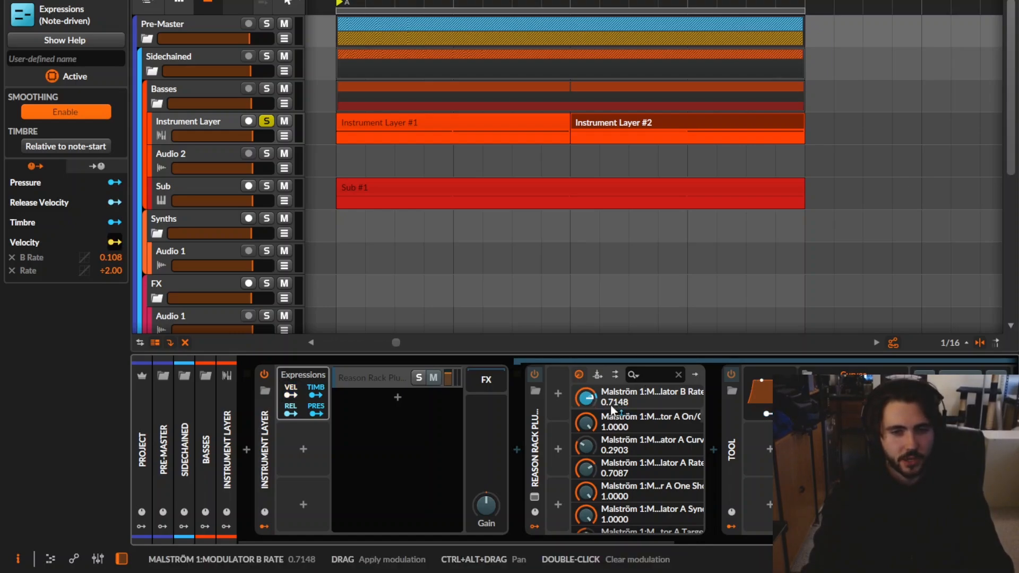
left_click(534, 497)
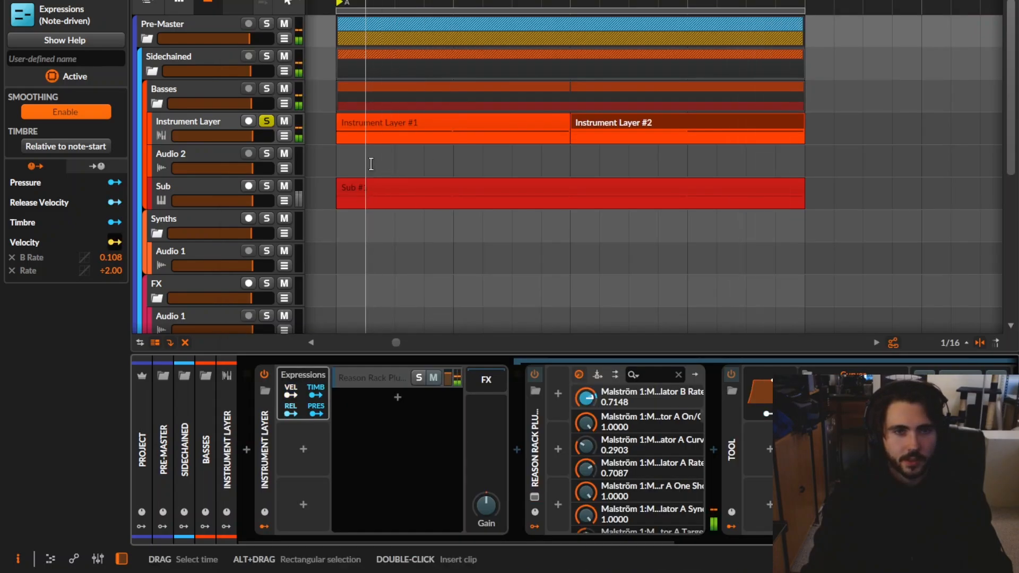
left_click(412, 123)
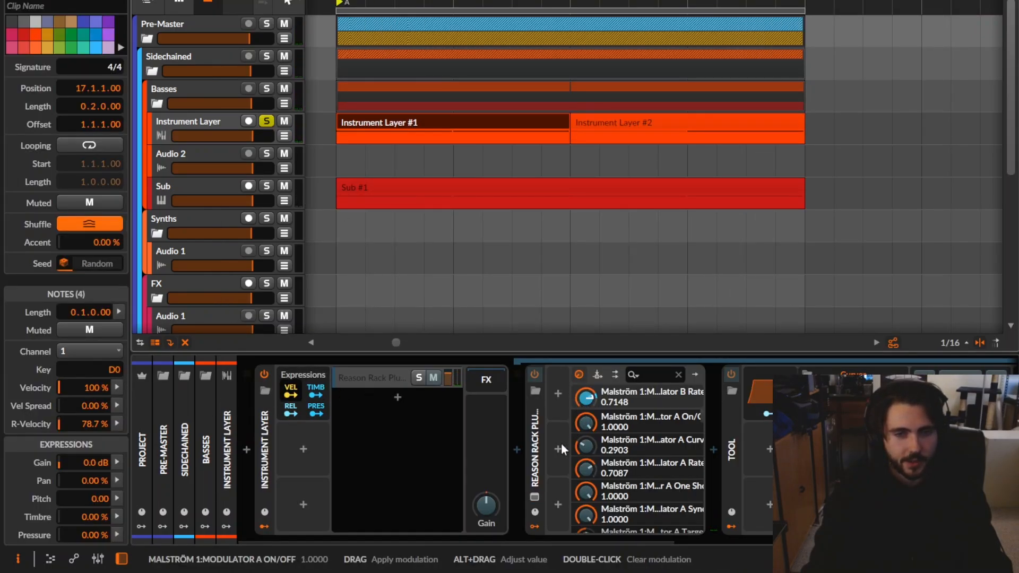
left_click_drag(586, 398, 587, 383)
key("space")
left_click(535, 497)
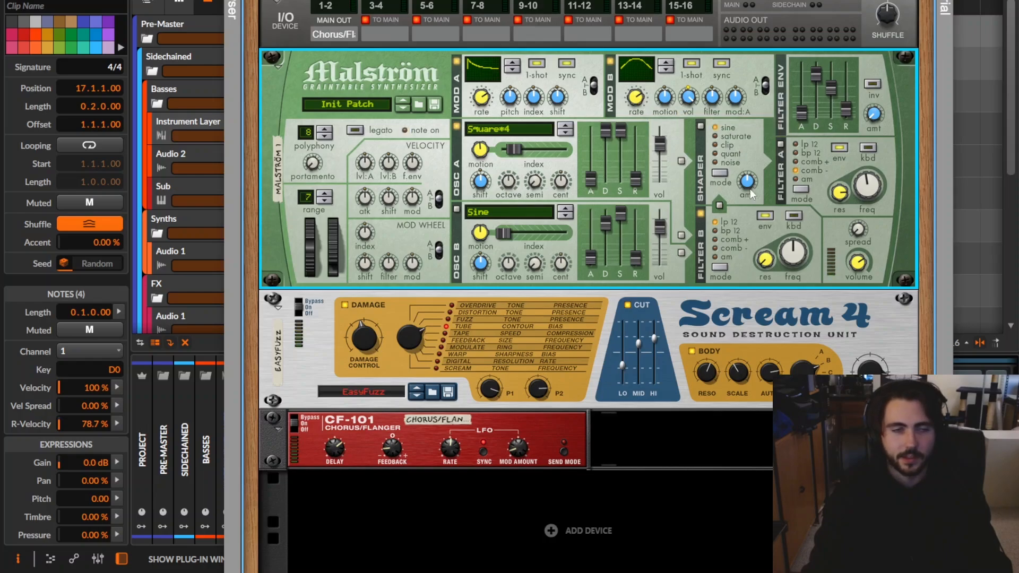
key("Escape")
left_click(215, 122)
left_click(601, 118)
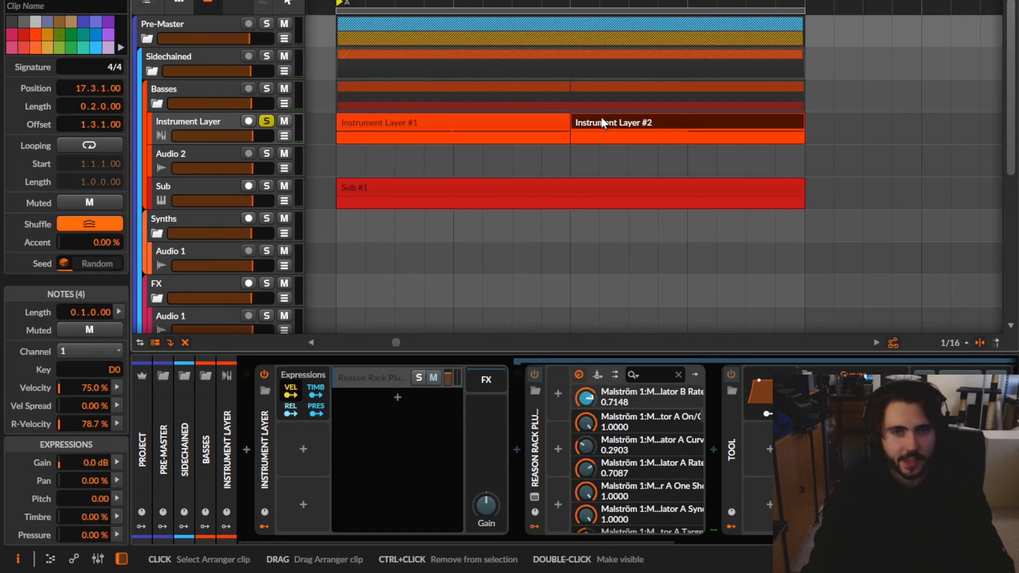
Lower the velocity of the fourth note in the second Instrument Layer clip, then unsolo the track and play the loop.
double_click(676, 126)
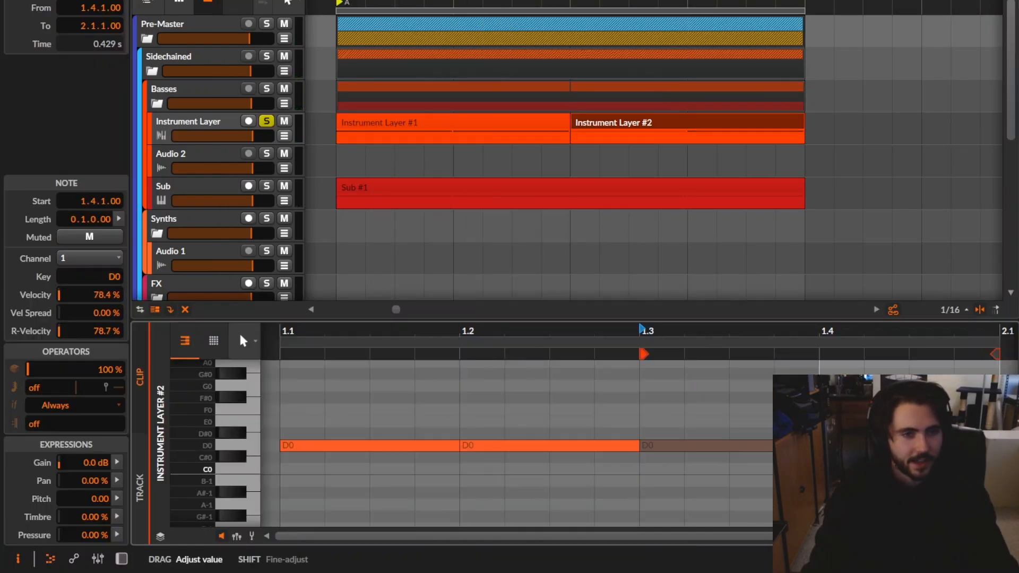
left_click_drag(89, 294, 90, 313)
left_click(422, 126)
key("s")
key("space")
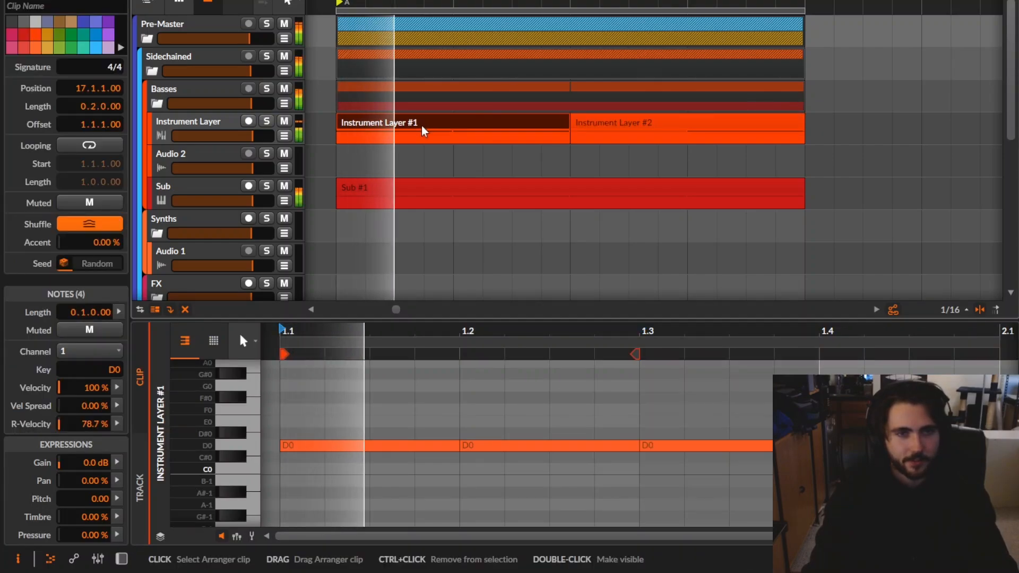
Sweep the fourth note's velocity in the second clip down to 24.8% and back up during playback.
left_click(737, 123)
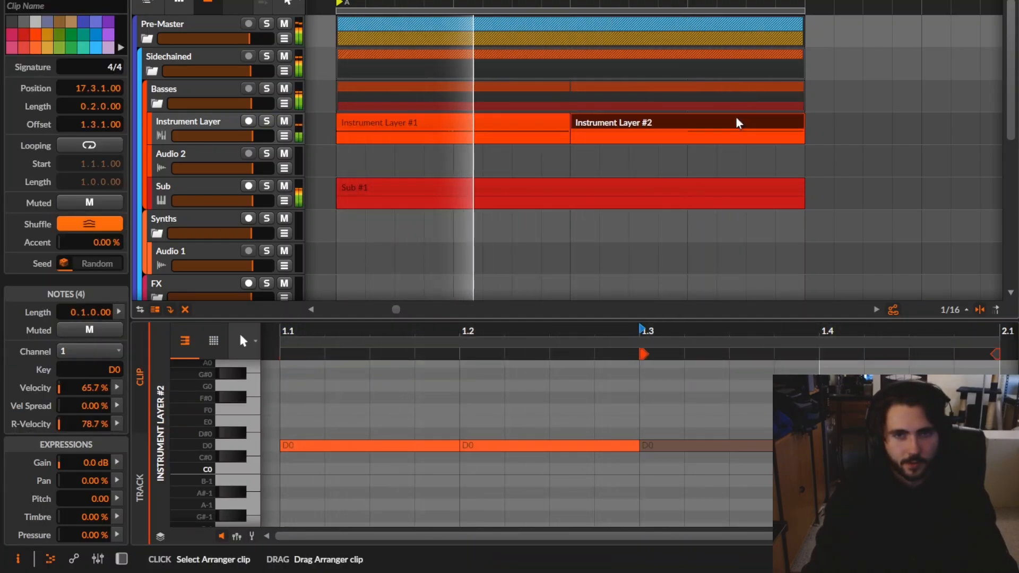
left_click(902, 445)
mouse_move(91, 297)
left_mouse_down()
mouse_move(91, 316)
mouse_move(99, 310)
left_mouse_up()
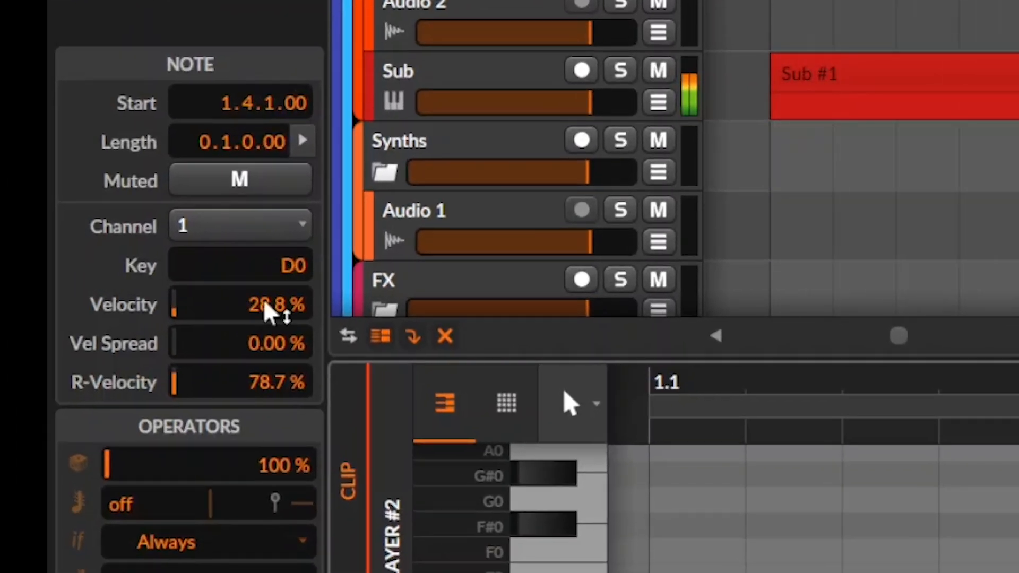
left_click_drag(265, 303, 265, 313)
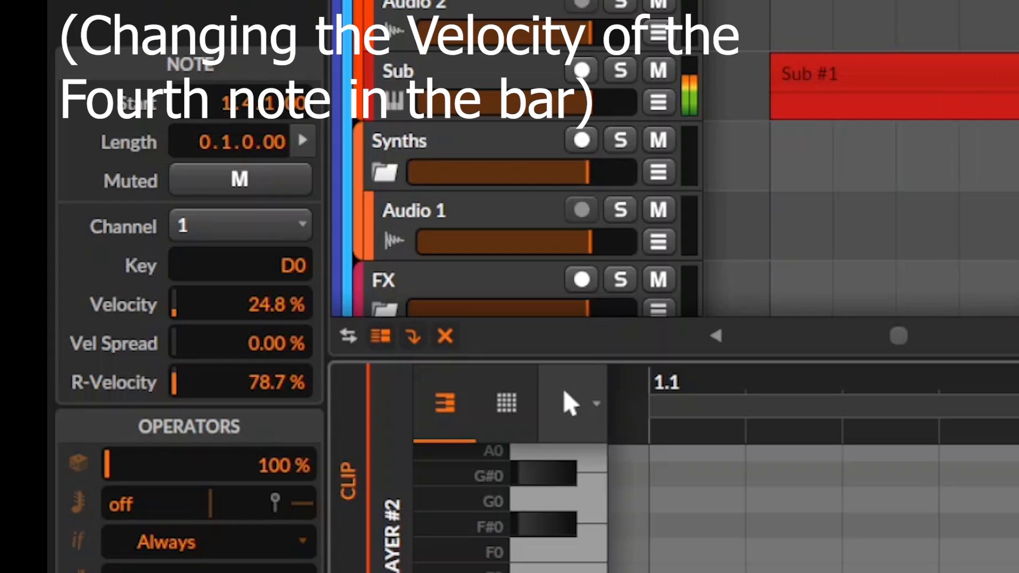
left_click_drag(239, 305, 239, 218)
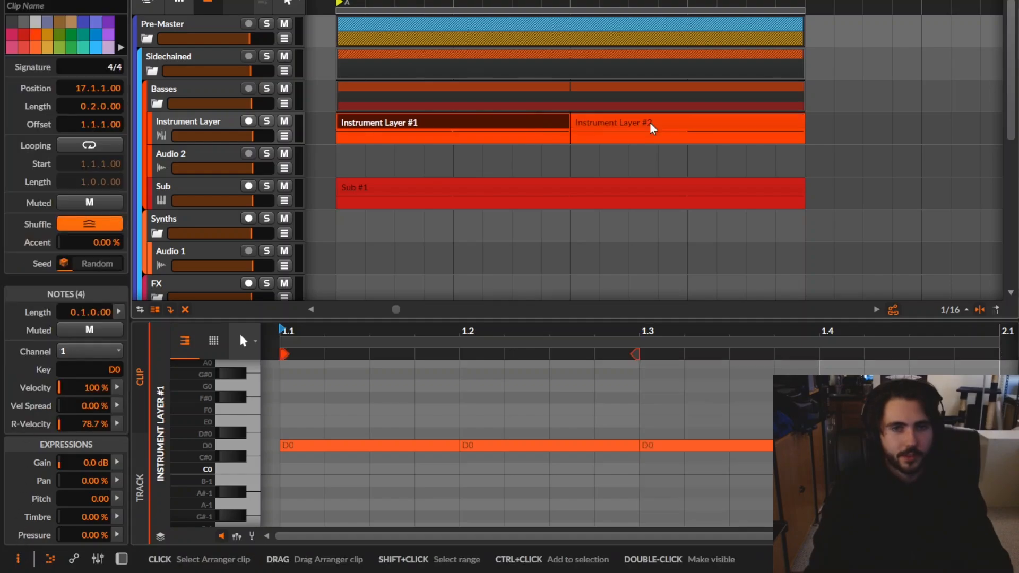
Set the note velocity of both Instrument Layer clips to 0% and play the loop.
left_click(650, 128, "shift")
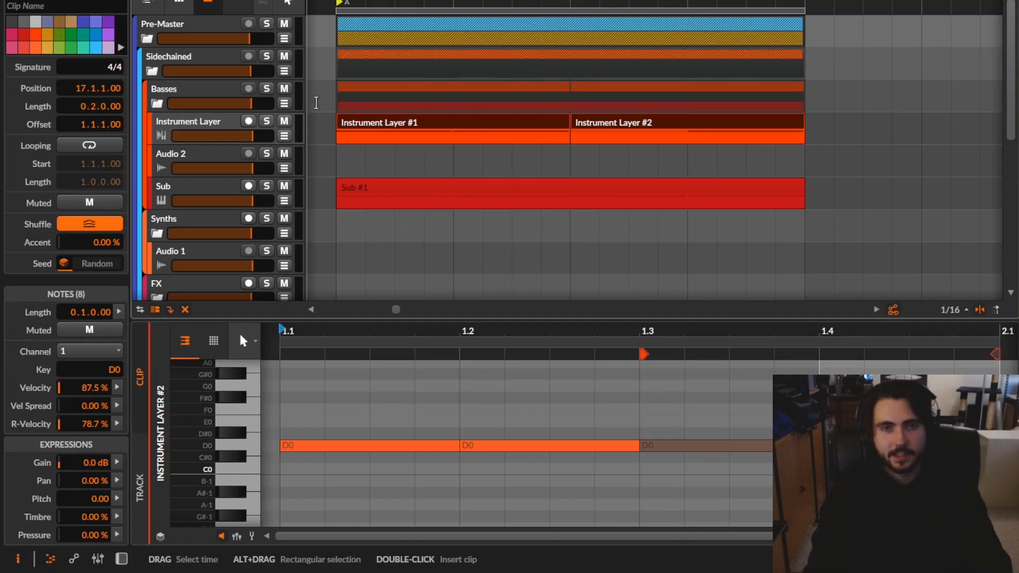
left_click_drag(88, 388, 88, 425)
left_click(520, 122)
key("space")
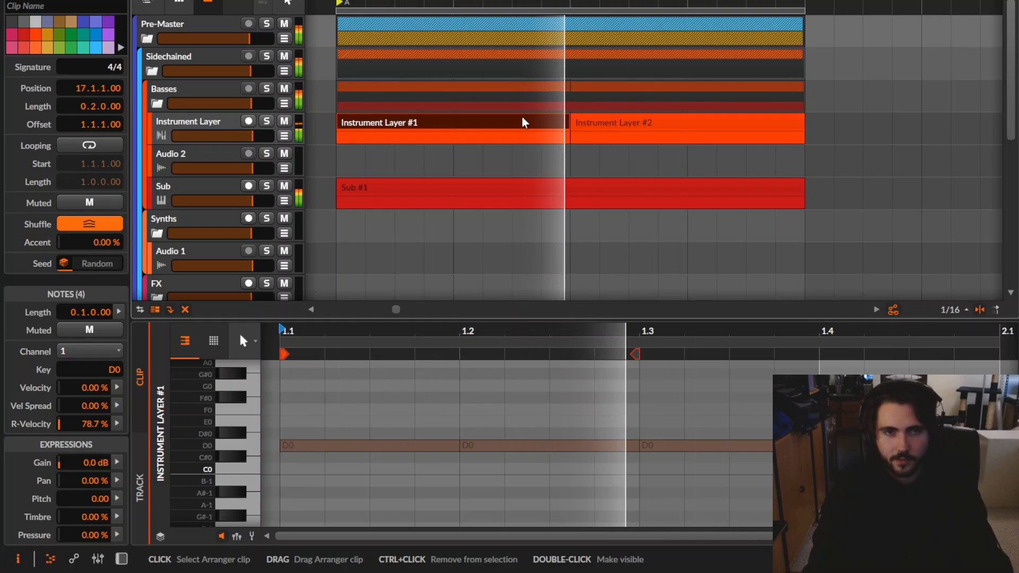
Reset the note velocity of both Instrument Layer clips to 100%, auditioning the loop.
key("space")
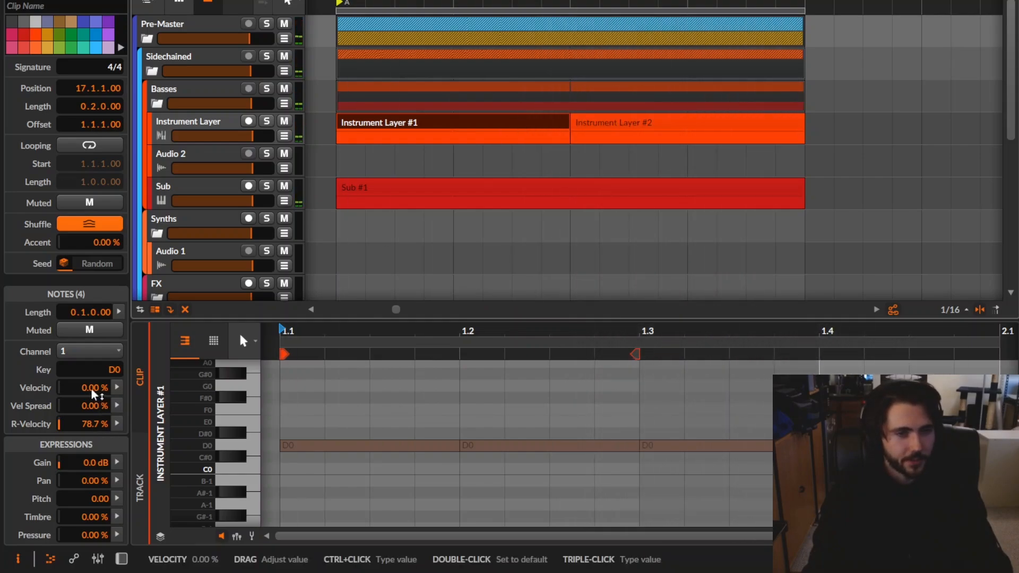
double_click(93, 393)
key("space")
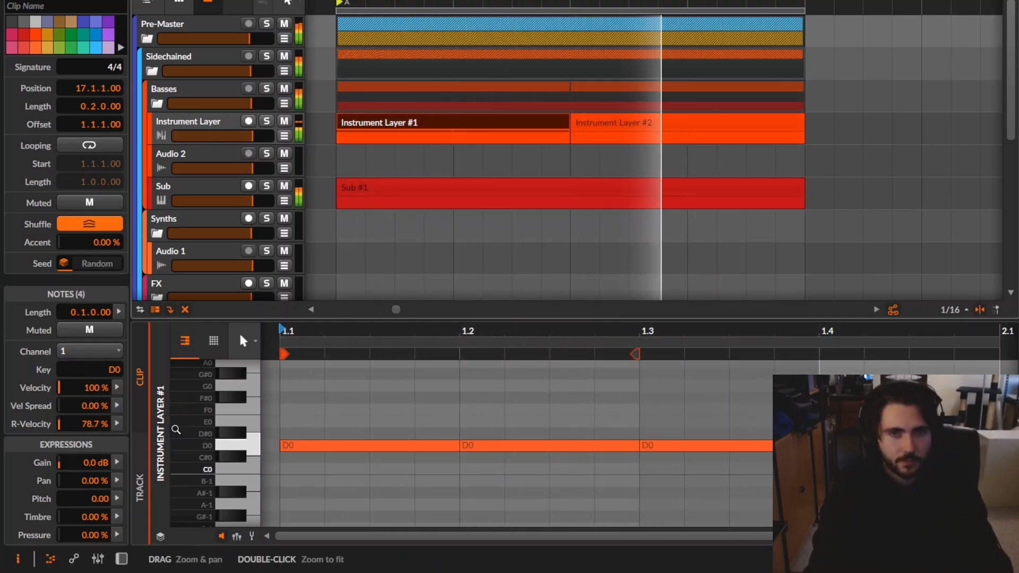
left_click(617, 122, "shift")
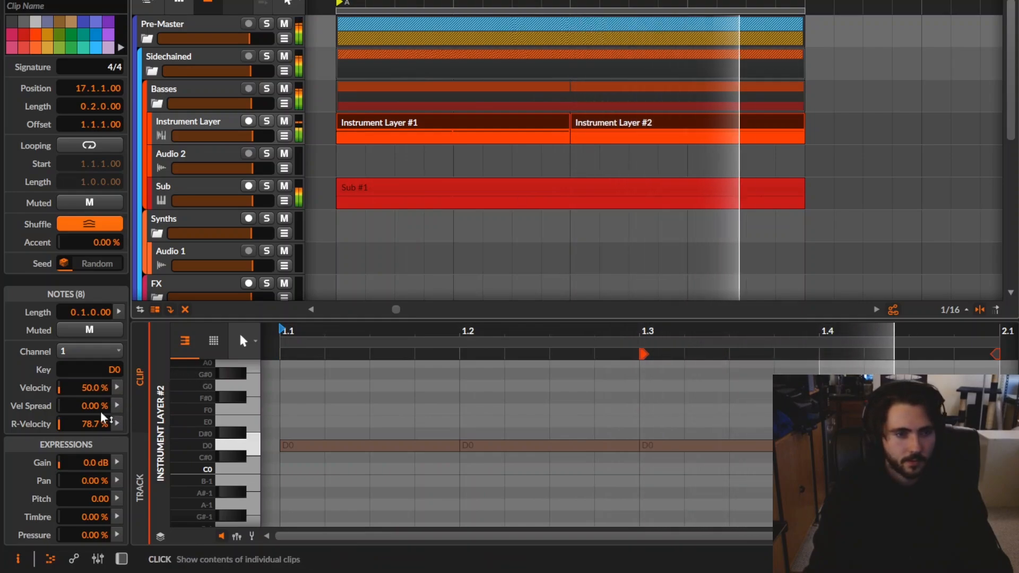
double_click(92, 388)
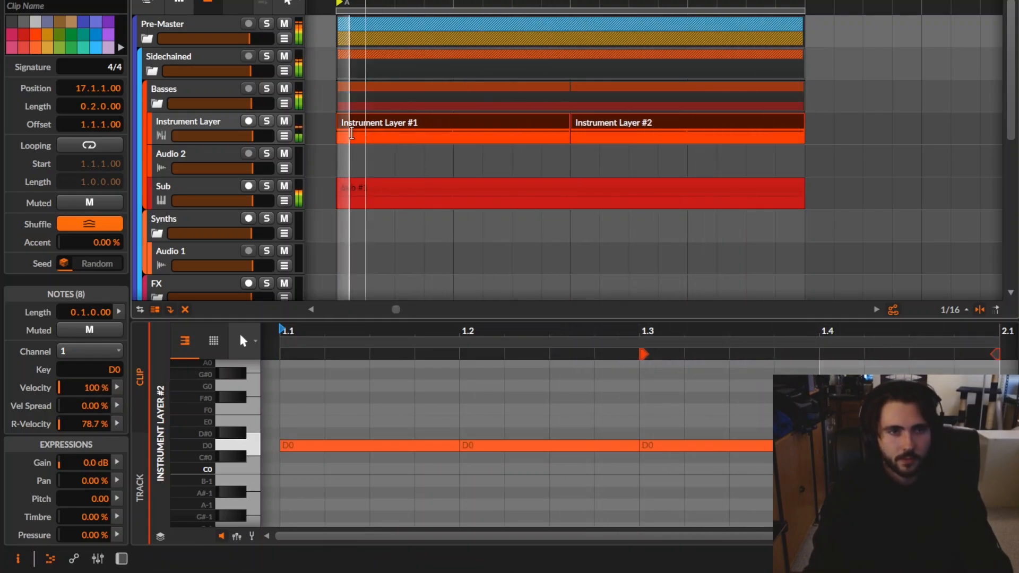
Start the first clip's second note at 1.2.1.49 with length 0.0.3.00, lower its velocity to the minimum, and play the loop.
left_click(351, 133)
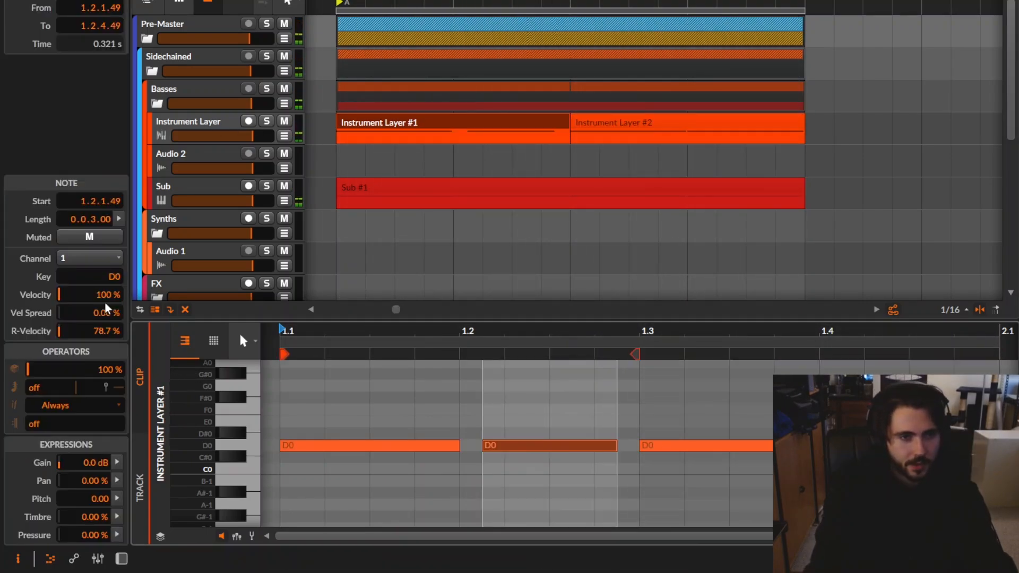
left_click_drag(105, 297, 105, 371)
key("space")
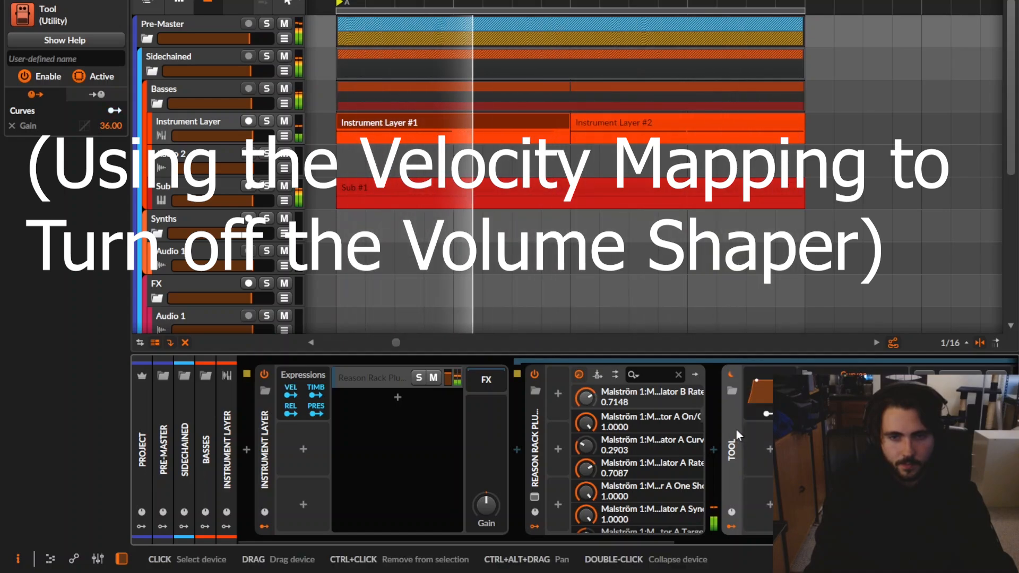
Map the Instrument Layer's Pressure expression to the Tool device's on/off switch and audition the loop.
key("space")
left_click(290, 389)
key("space")
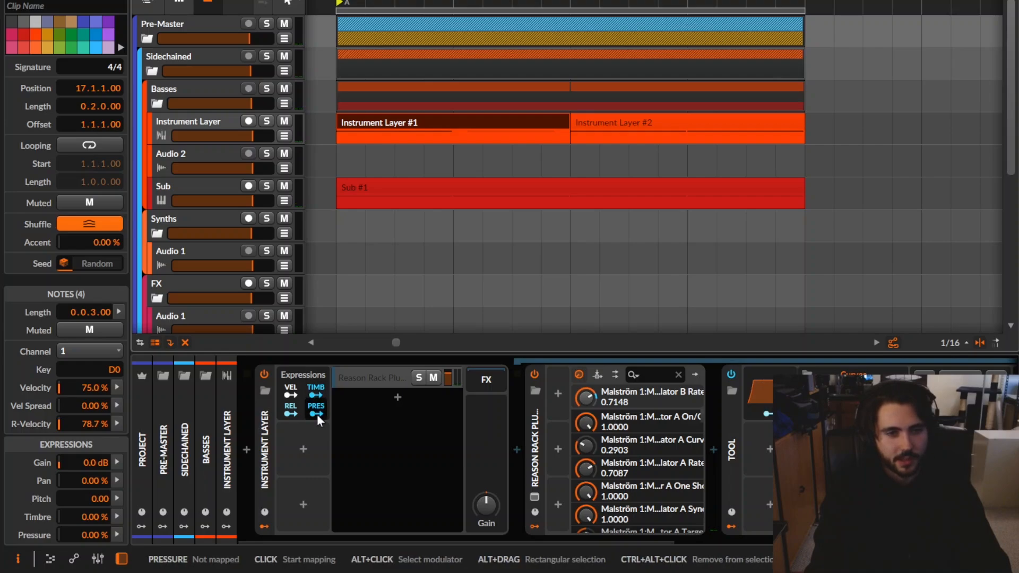
left_click(317, 414)
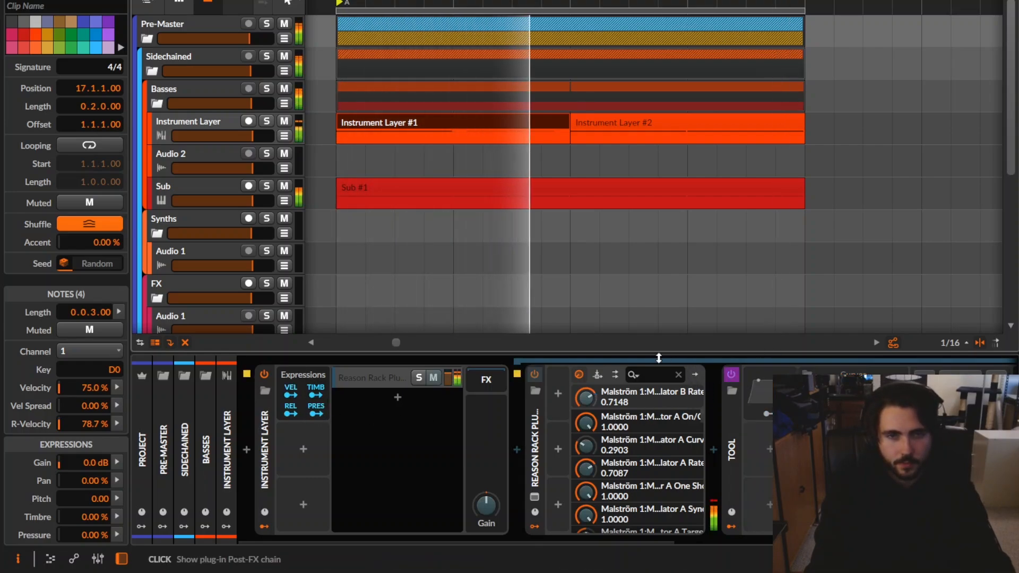
key("space")
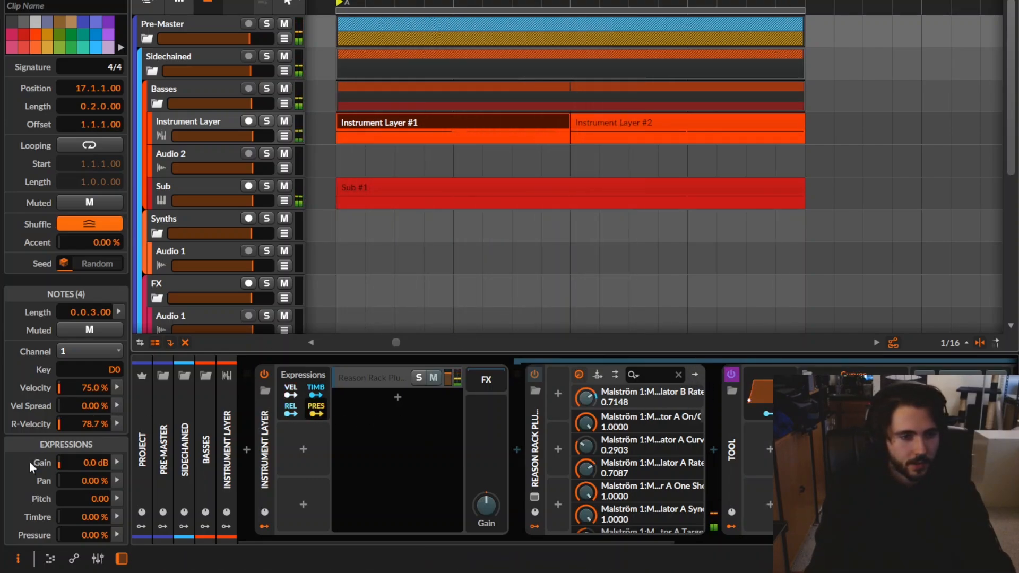
Set the Pressure expression of the first Instrument Layer clip's notes to 100% and play the loop.
left_click_drag(80, 541, 123, 458)
key("space")
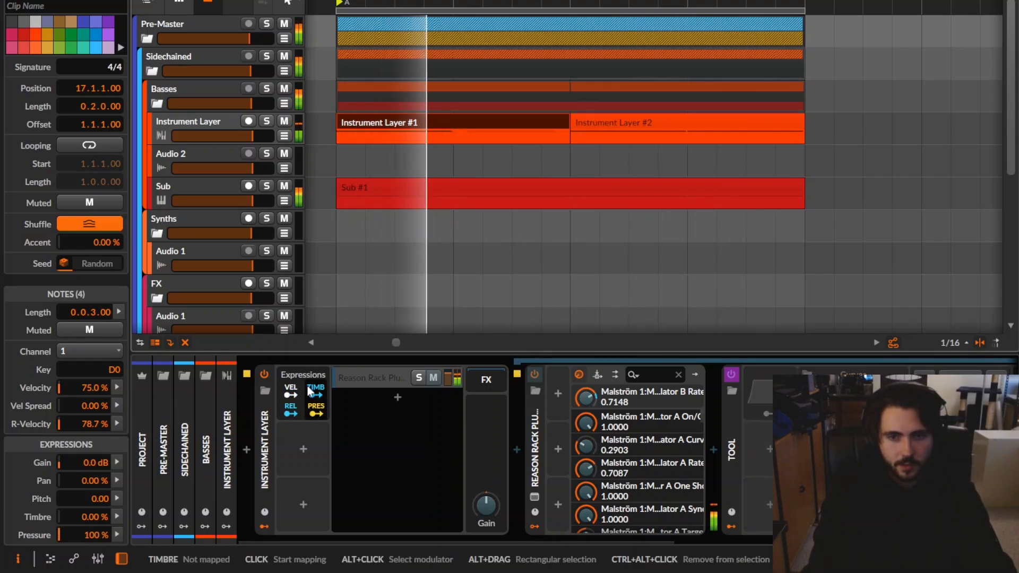
key("space")
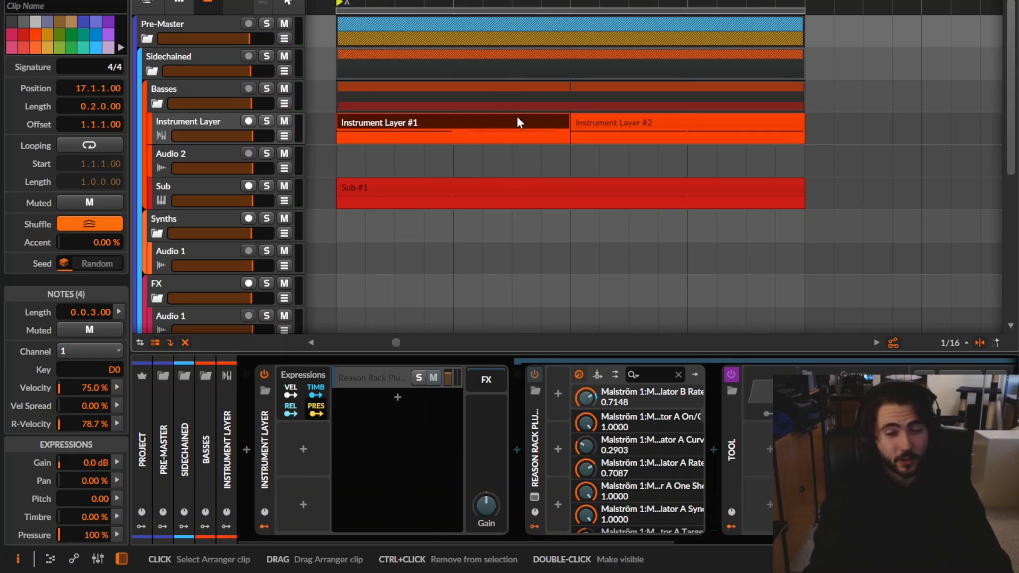
key("space")
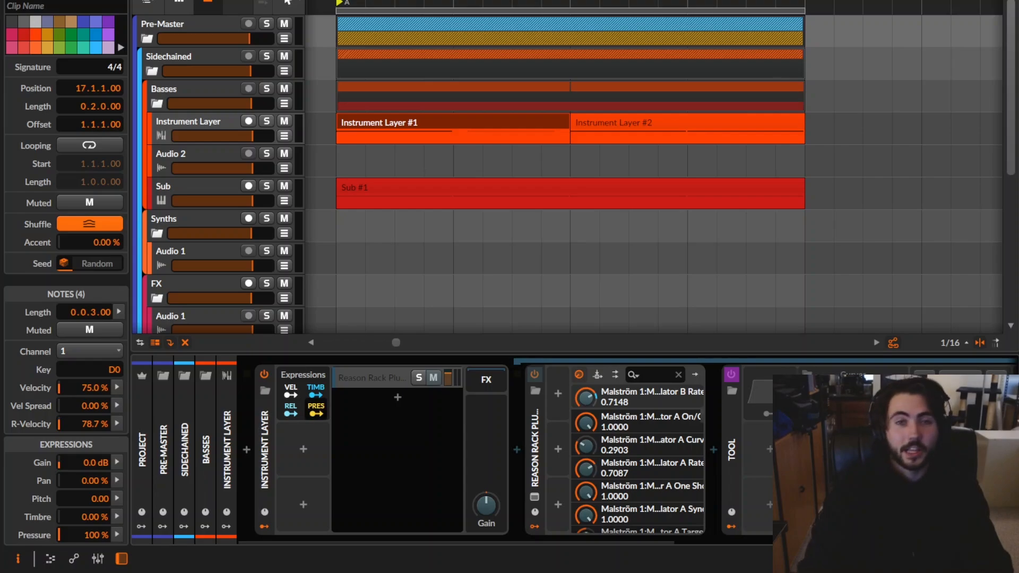
Stop auditioning the bass loop and delete the B cue marker at bar 33.
left_click_drag(415, 148, 446, 106)
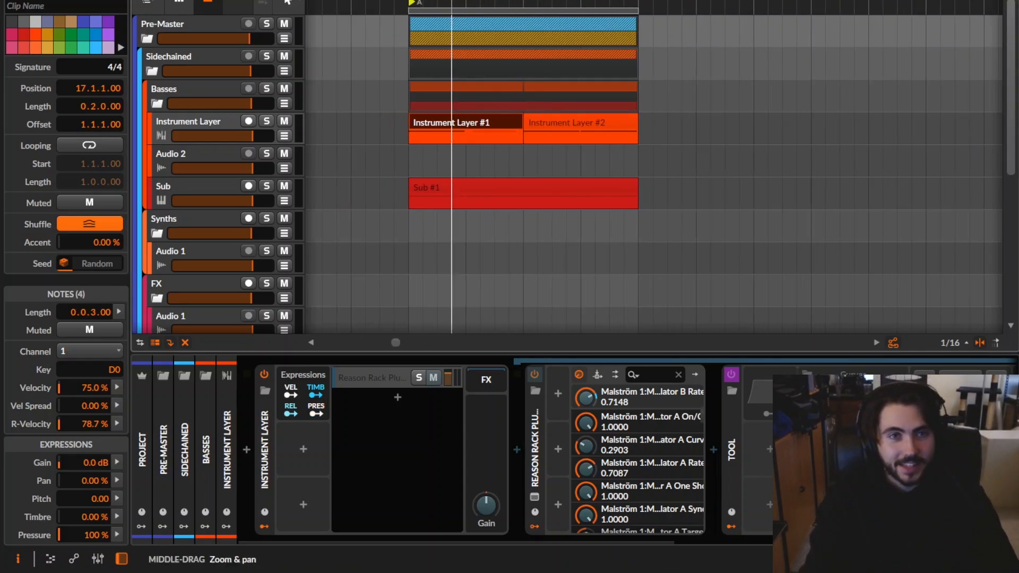
mouse_move(451, 148)
left_mouse_down()
mouse_move(443, 133)
mouse_move(528, 133)
mouse_move(559, 119)
mouse_move(545, 60)
left_mouse_up()
left_click(553, 11)
left_click_drag(561, 26, 541, 88)
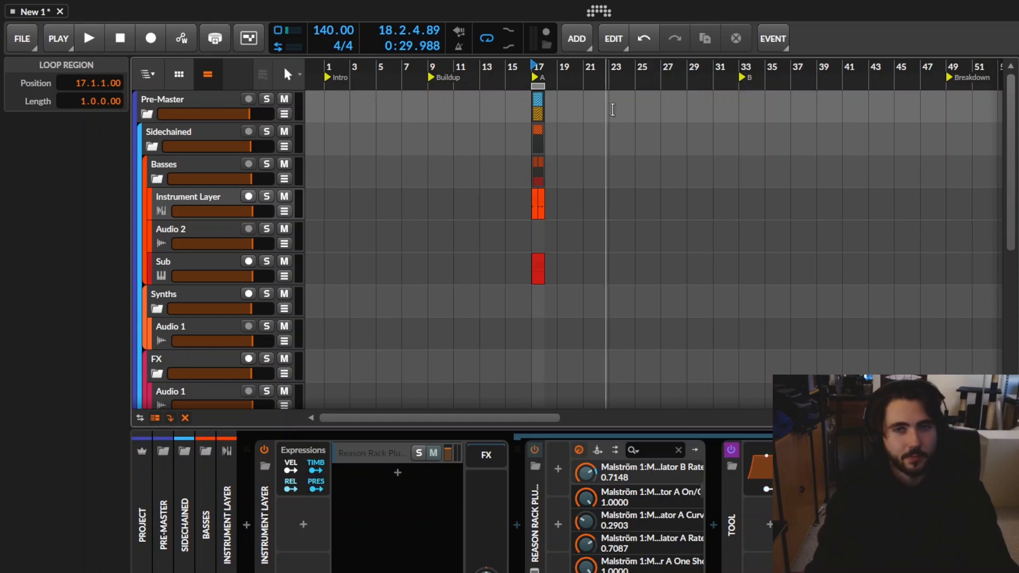
left_click(740, 78)
key("Delete")
Extend the loop region that starts at 17.1.1.00 to a length of 16.0.0.00.
left_click_drag(776, 69, 776, 27)
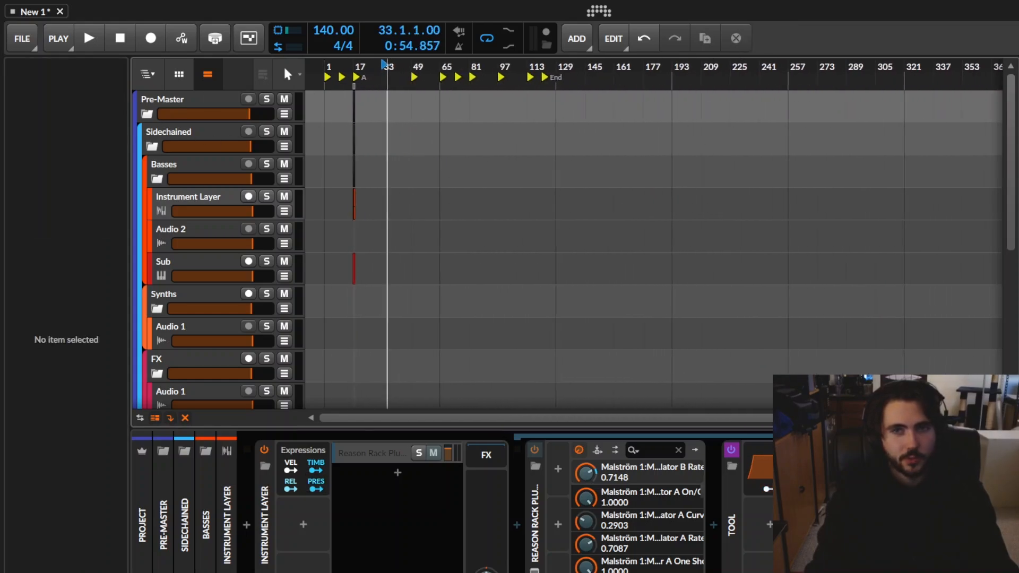
left_click_drag(412, 72, 557, 88)
left_click(557, 88)
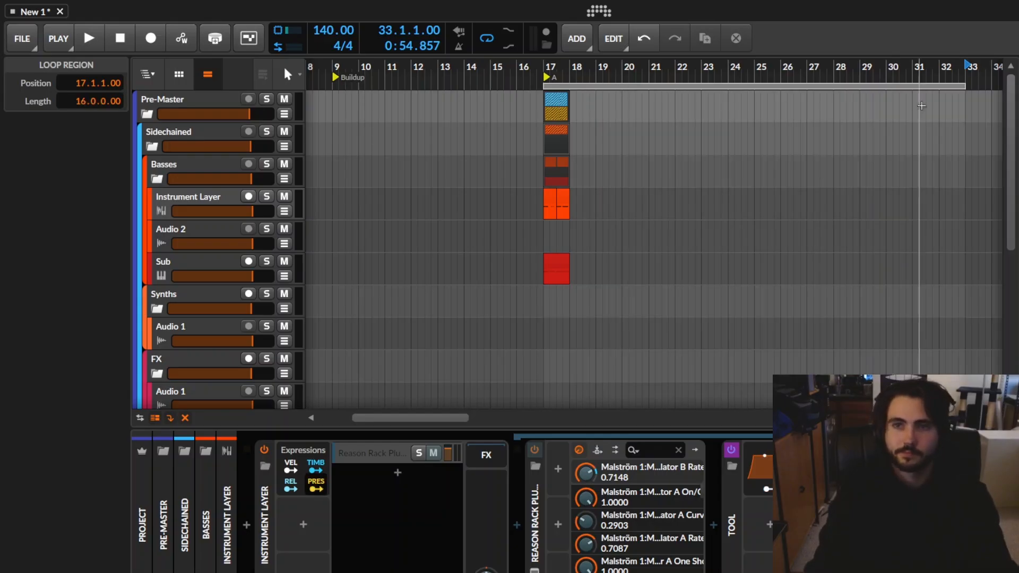
Insert a cue marker at 33.1.1.00, where the loop region ends, and name it B.
scroll(918, 106, "down", 3)
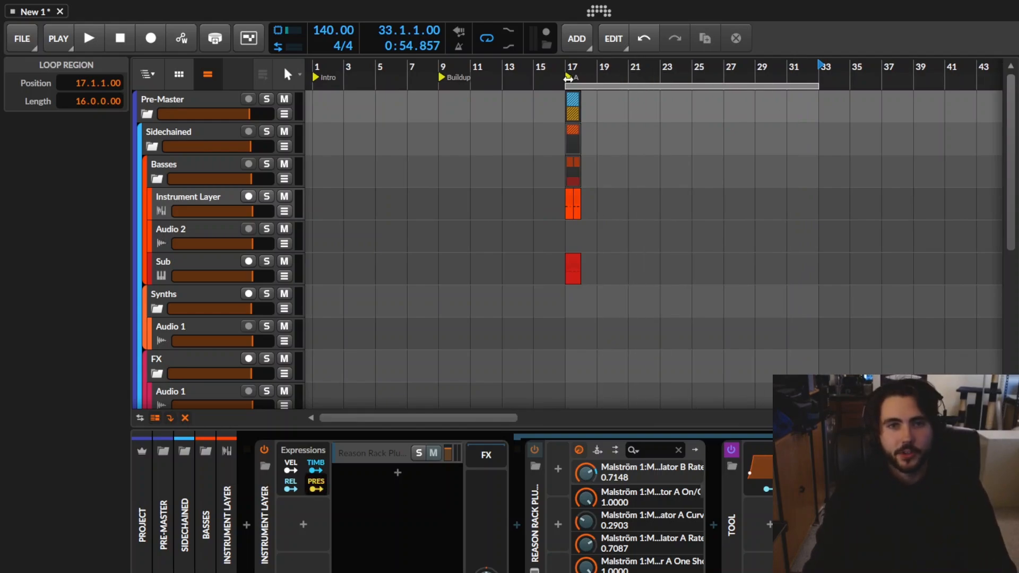
left_click_drag(639, 79, 403, 84)
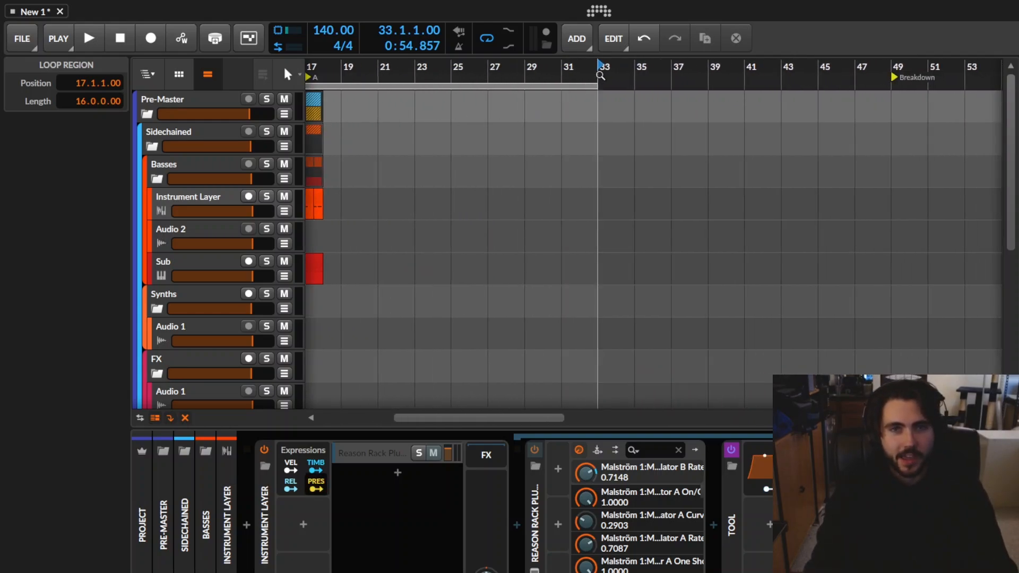
left_click_drag(600, 75, 609, 74)
right_click(602, 75)
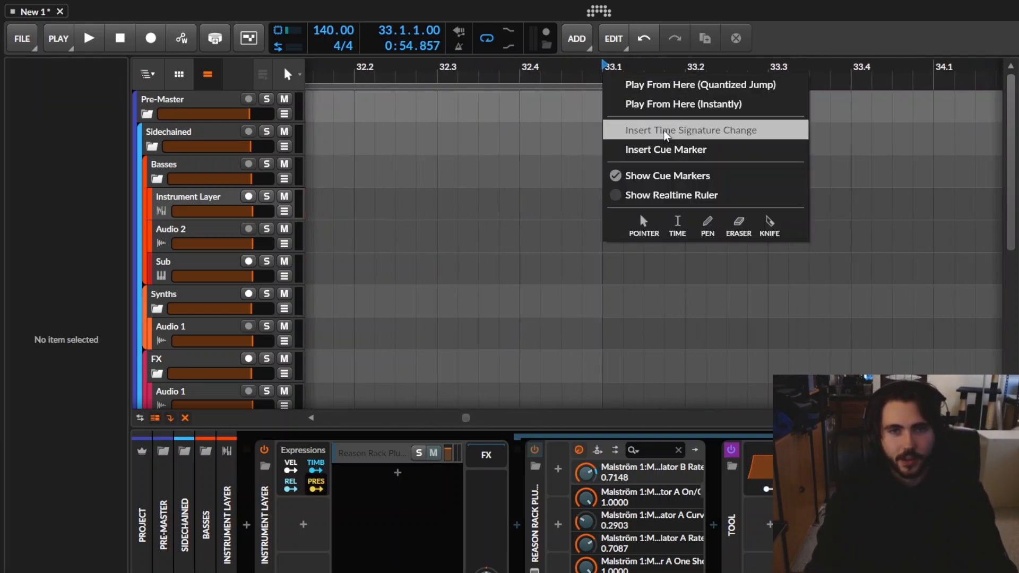
left_click(666, 149)
double_click(630, 79)
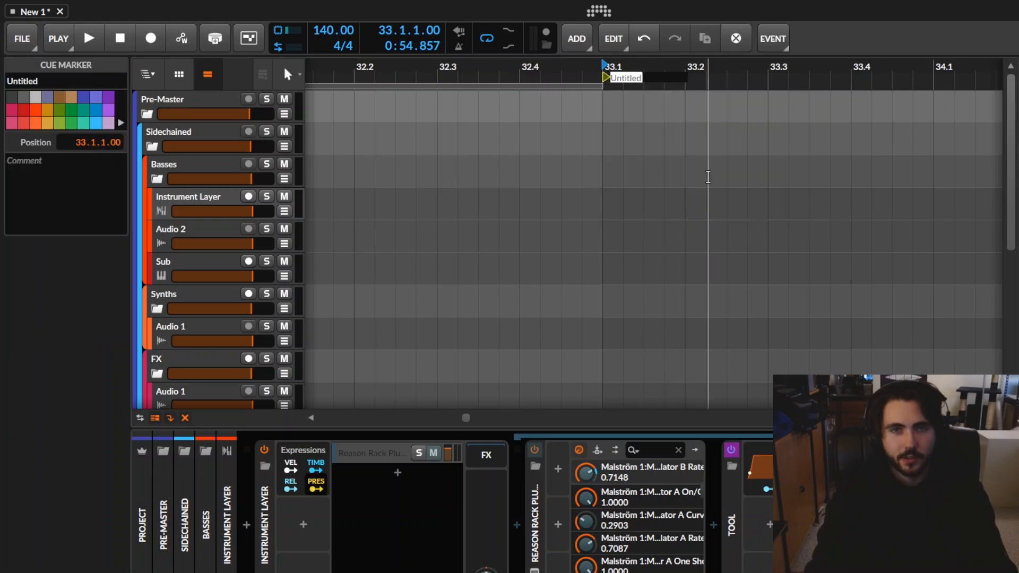
type("B")
key("Return")
Set the loop region's position to bar 33 so the 16-bar loop starts at marker B.
scroll(640, 171, "down", 8)
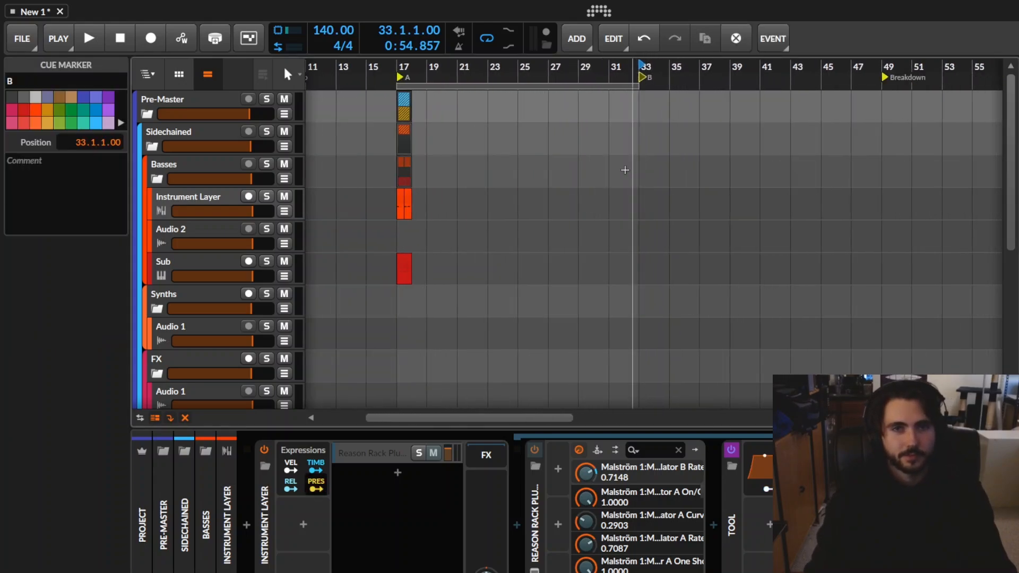
left_click(473, 87)
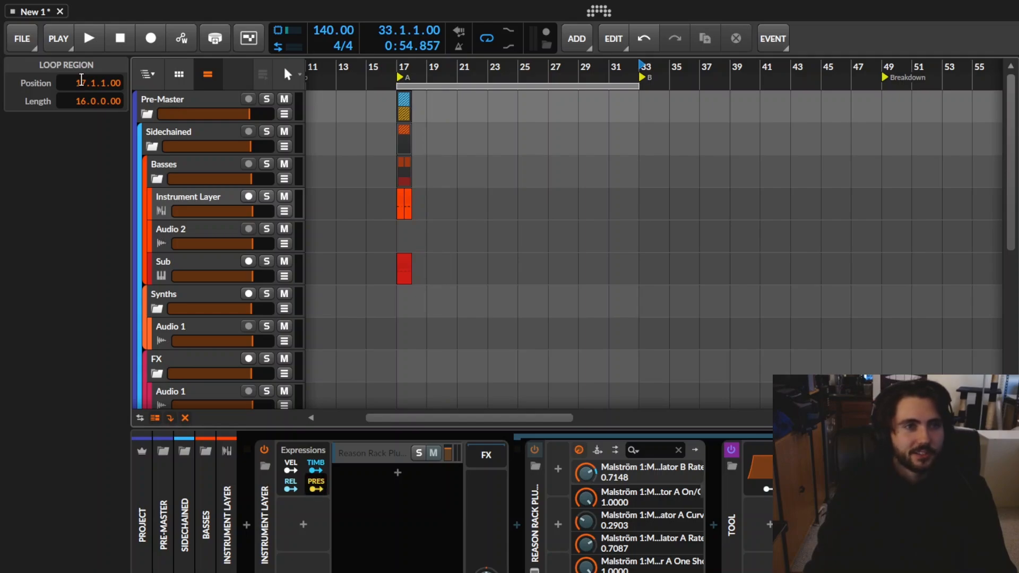
double_click(81, 80)
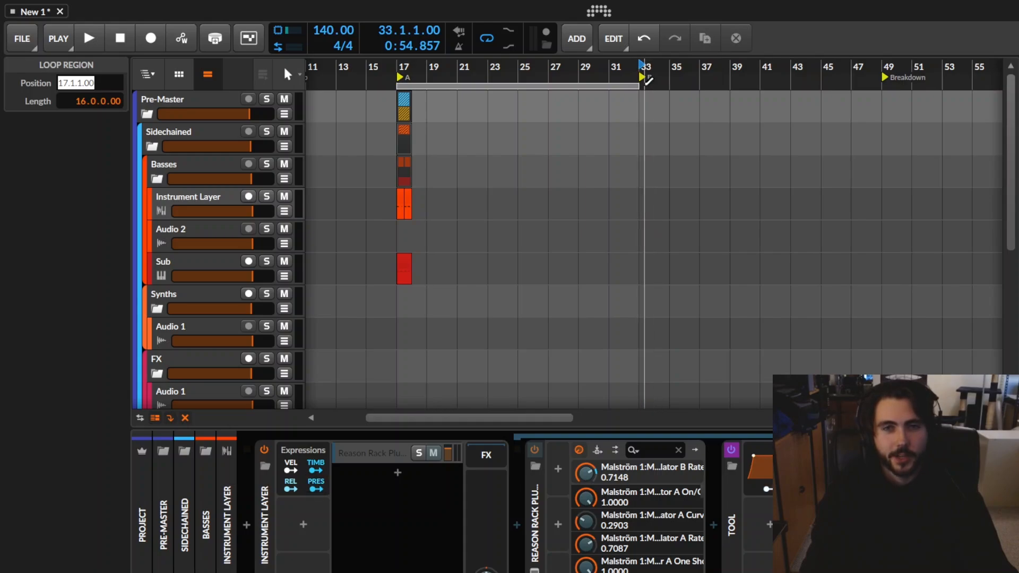
left_click_drag(644, 78, 621, 79)
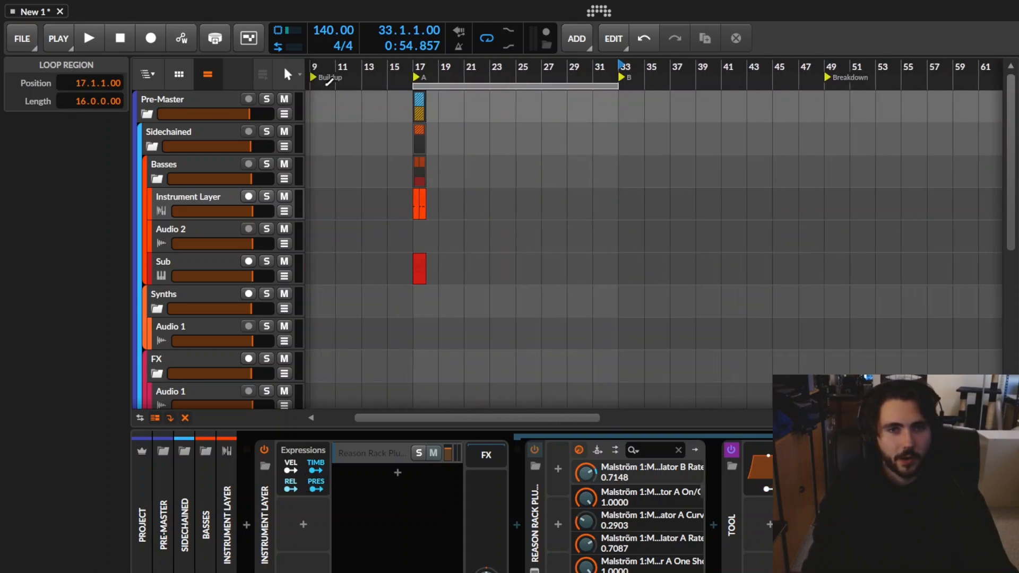
double_click(75, 82)
type("33")
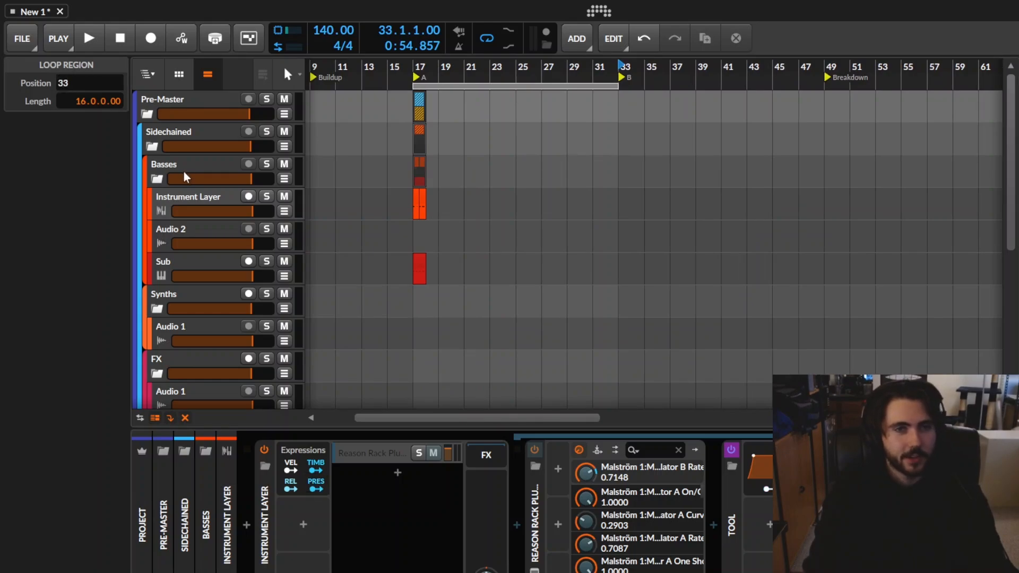
key("Return")
Replace the Breakdown marker at the loop region's end with a new cue marker named C at 49.1.1.00.
left_click_drag(714, 91, 646, 90)
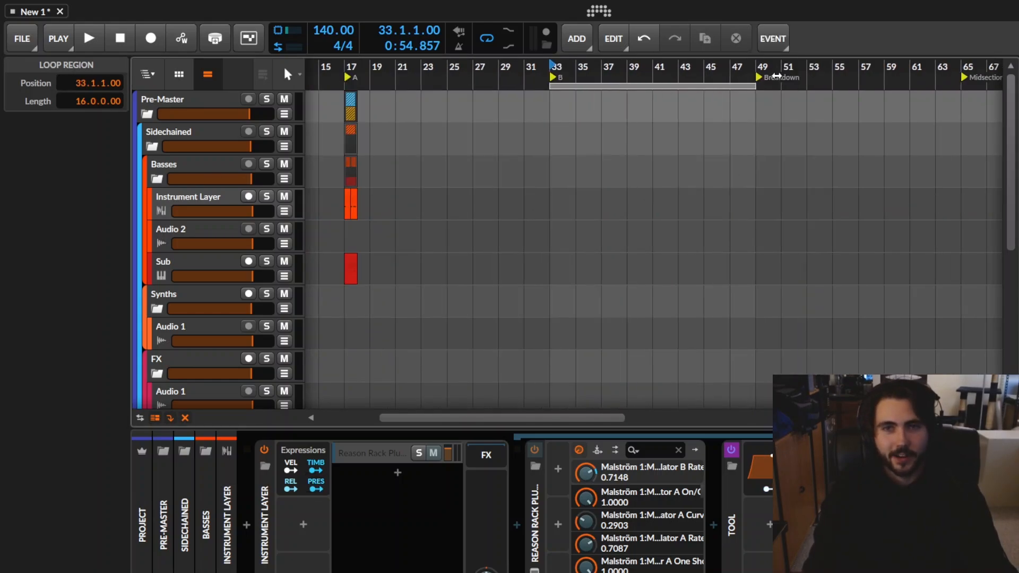
left_click_drag(772, 75, 705, 74)
left_click(696, 78)
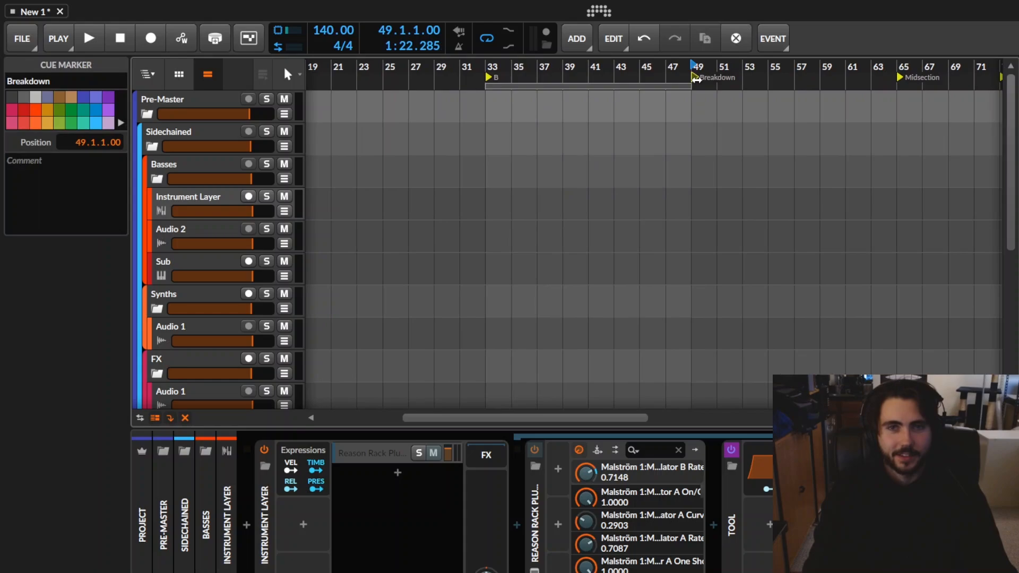
key("Delete")
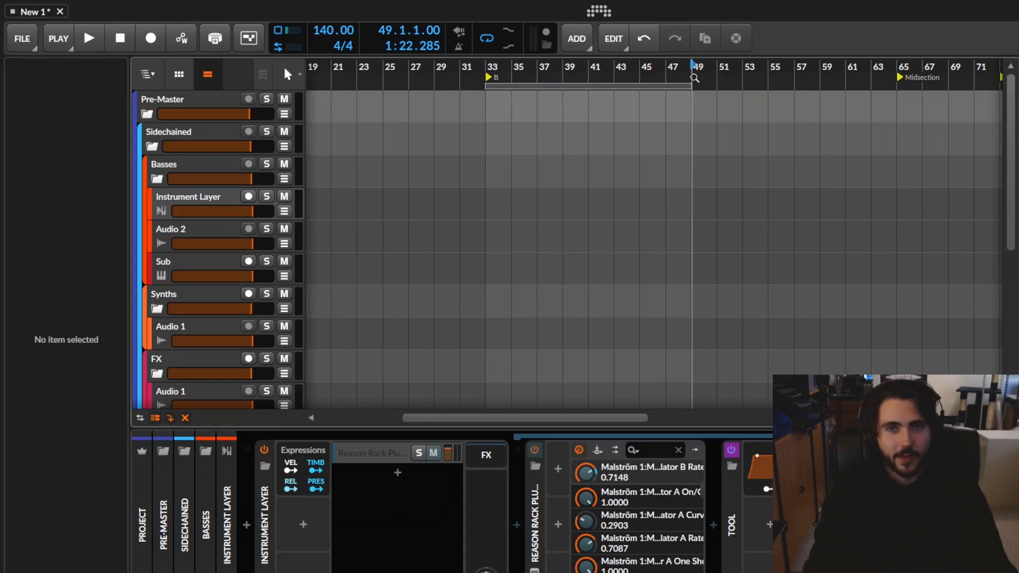
mouse_move(692, 80)
left_mouse_down()
mouse_move(698, 133)
mouse_move(768, 79)
left_mouse_up()
right_click(768, 79)
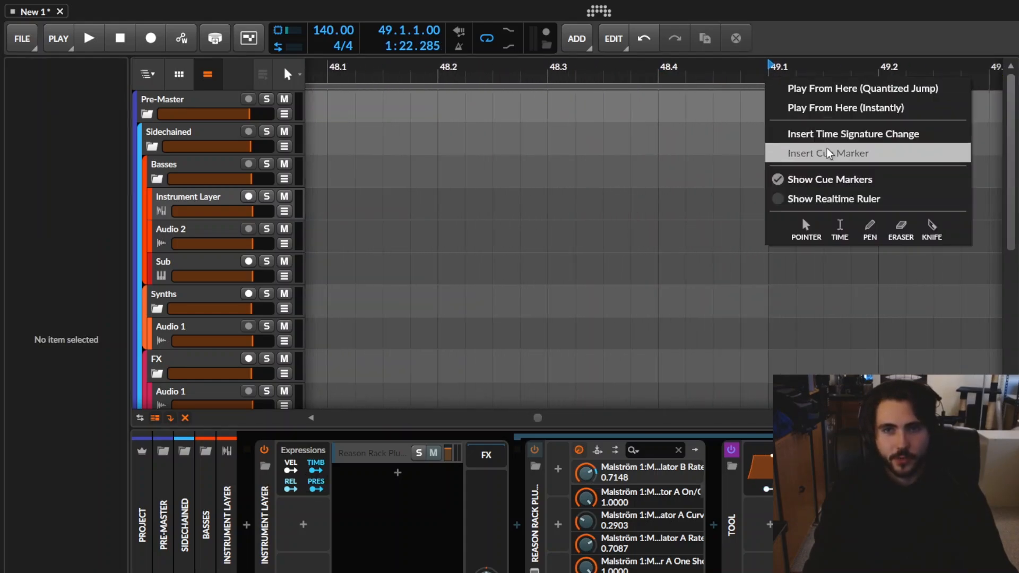
left_click(803, 153)
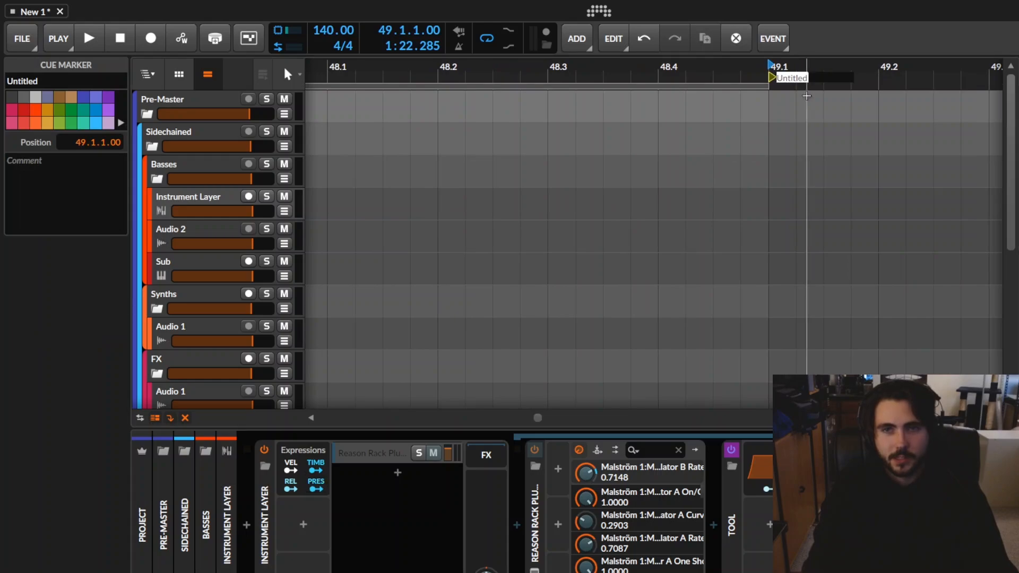
Move the loop region to position 49.1.1.00, starting at marker C.
mouse_move(765, 77)
left_mouse_down()
mouse_move(714, 47)
mouse_move(530, 26)
mouse_move(477, 58)
mouse_move(519, 87)
left_mouse_up()
left_click(513, 87)
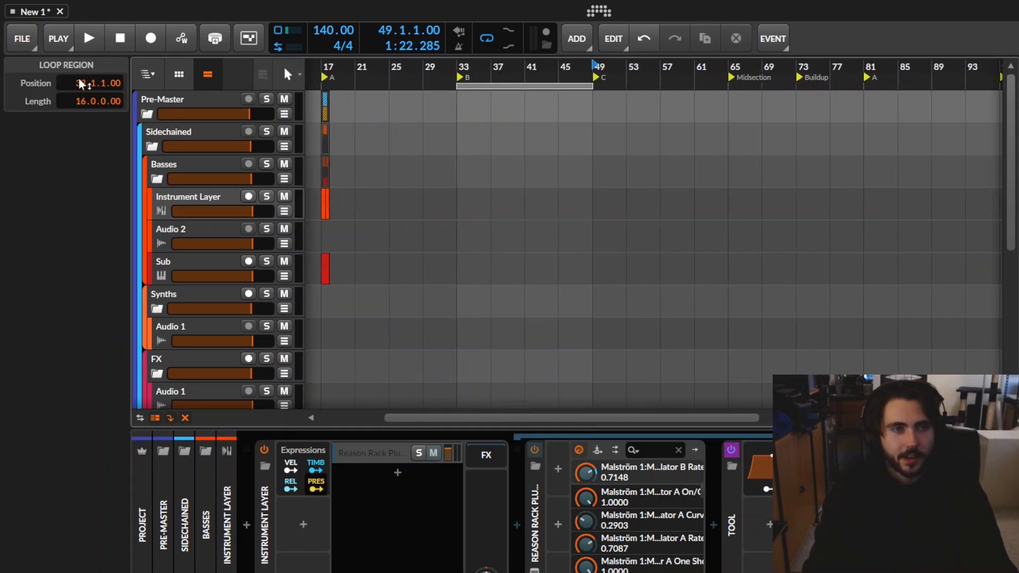
left_click_drag(79, 86, 79, 60)
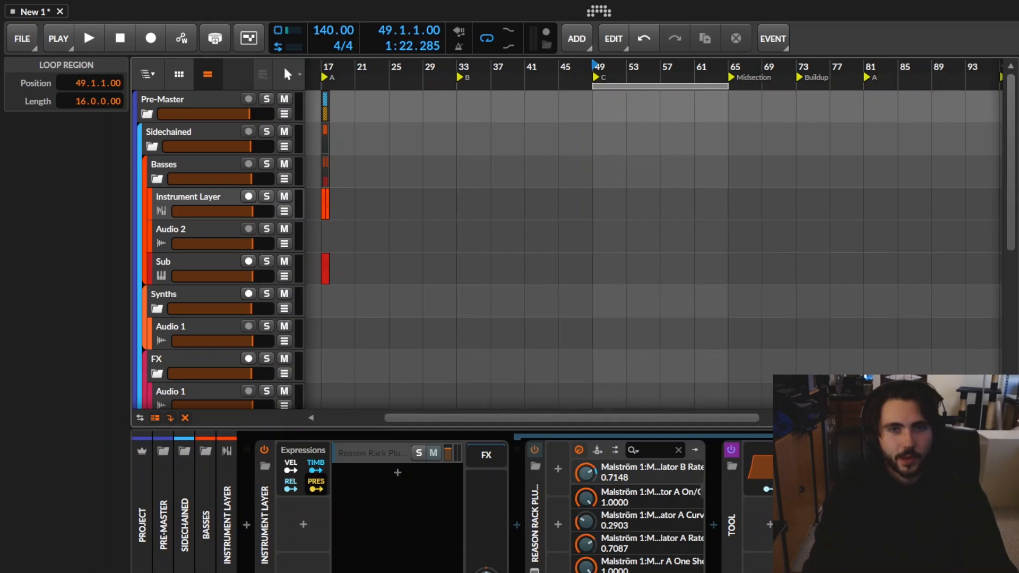
Replace the Midsection marker at bar 65 with a new cue marker, leaving it untitled.
left_click_drag(776, 71, 776, 82)
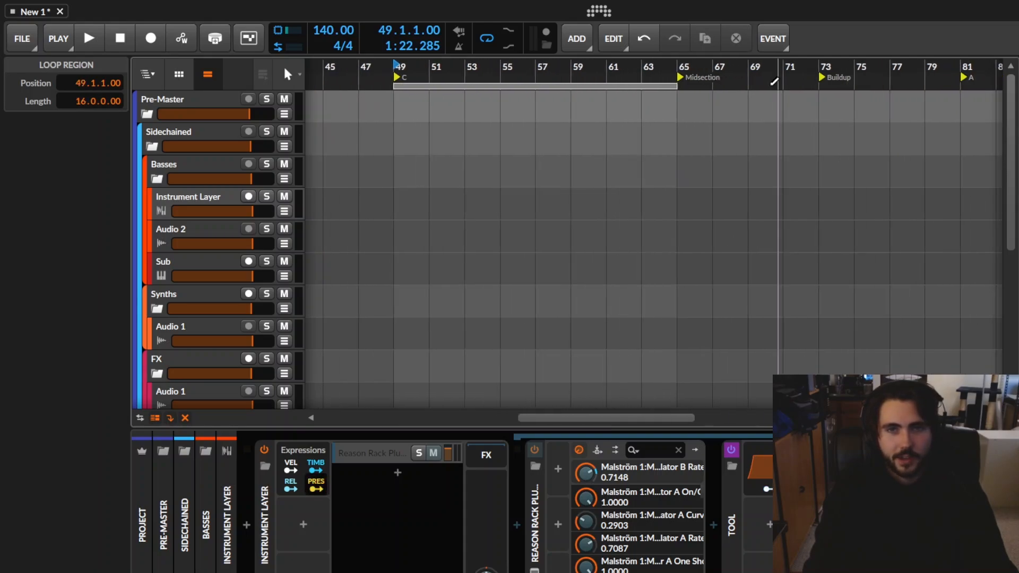
left_click(681, 79)
key("Delete")
right_click(681, 79)
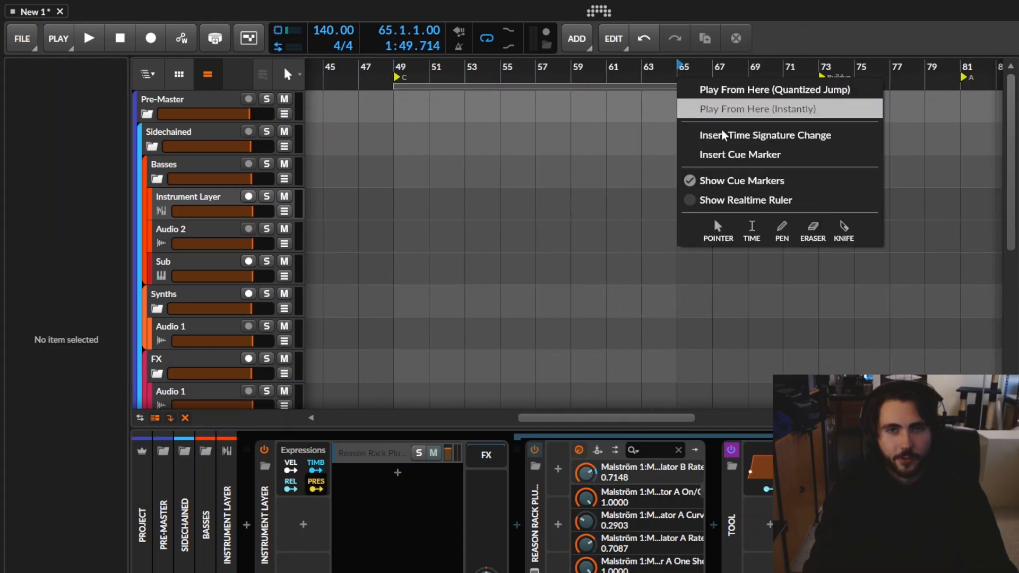
left_click(734, 151)
left_click(692, 77)
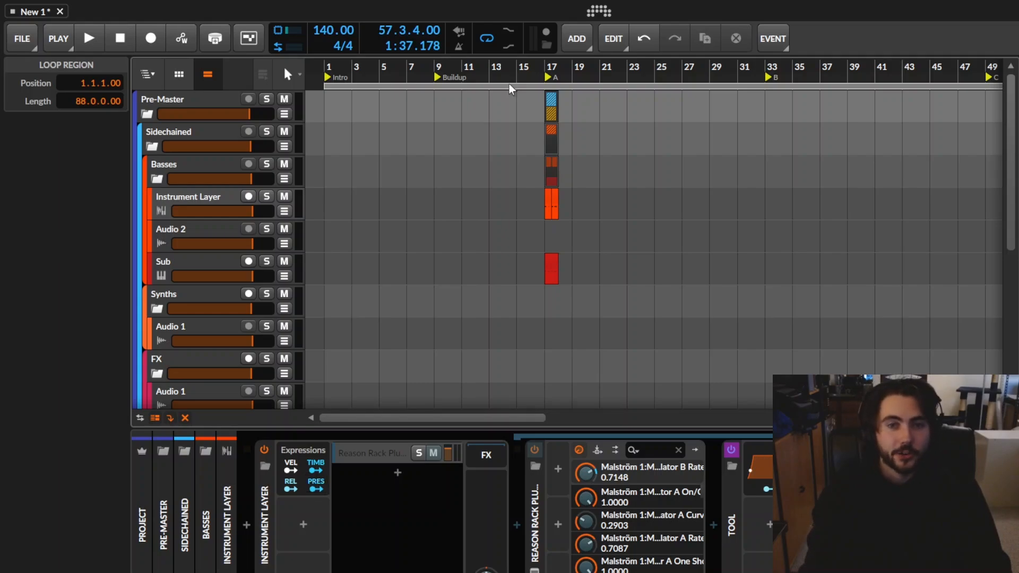
Inspect the Pressure and Velocity mappings of the Instrument Layer's Expressions modulator.
scroll(537, 239, "down", 3)
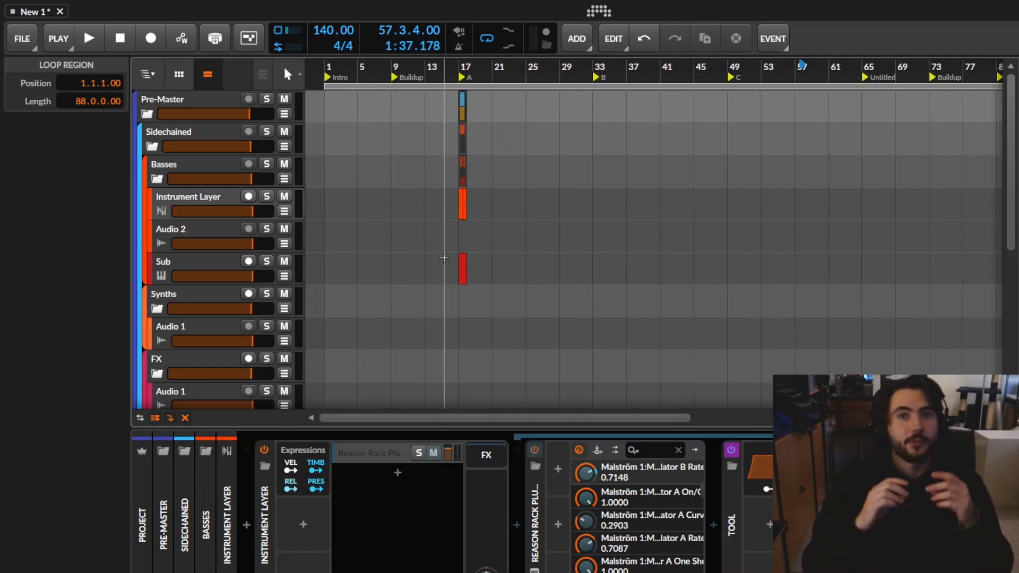
left_click(593, 492)
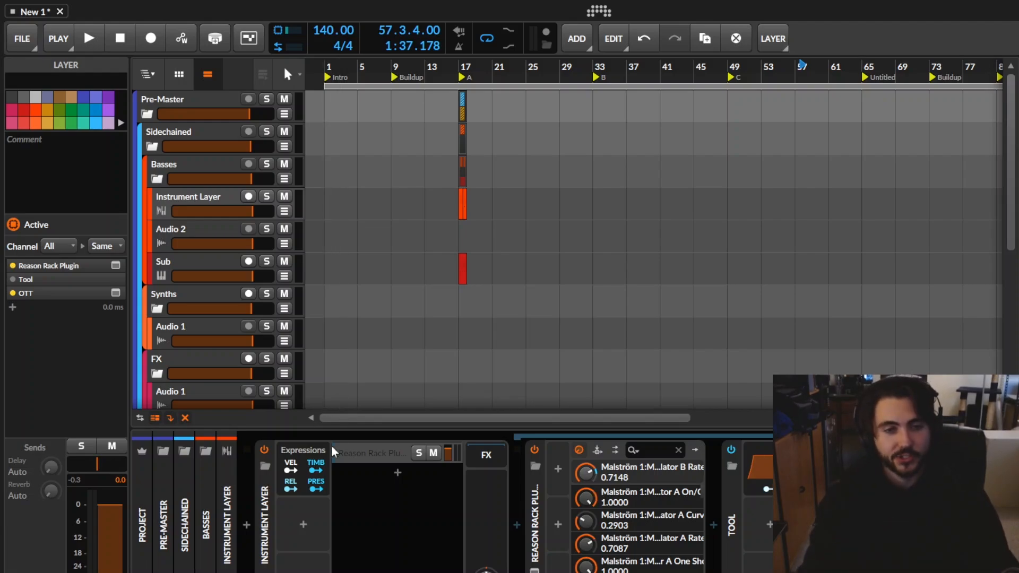
left_click(301, 451)
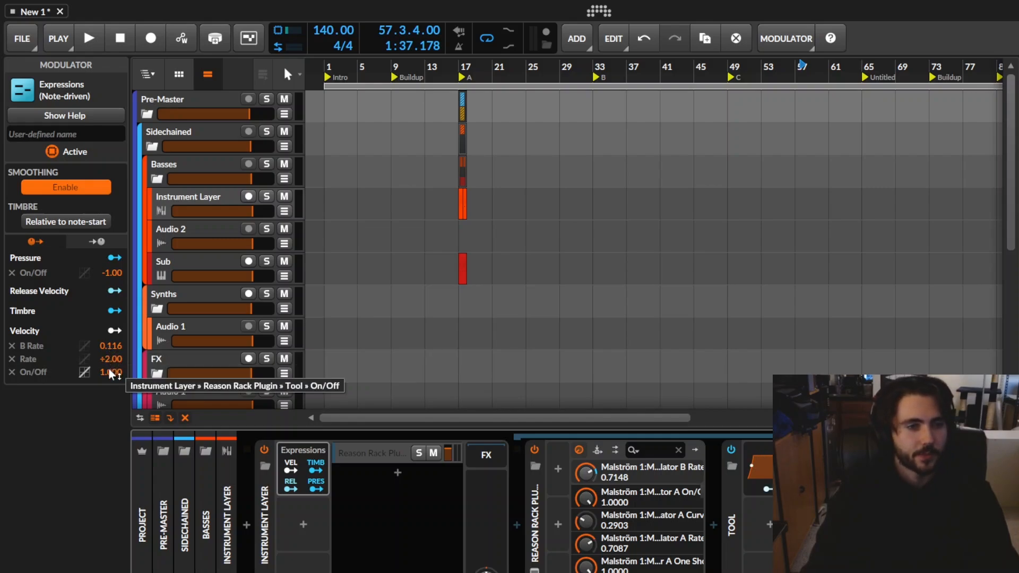
Shorten the loop region that starts at bar 1 so it ends at marker B, bar 33.
left_click(407, 84)
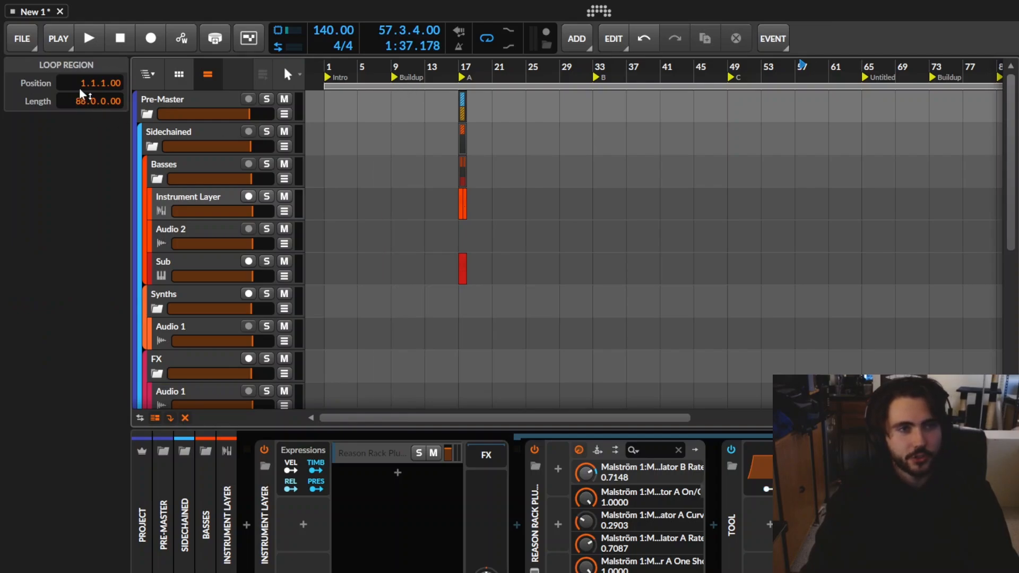
left_click_drag(79, 103, 79, 169)
left_click(377, 455)
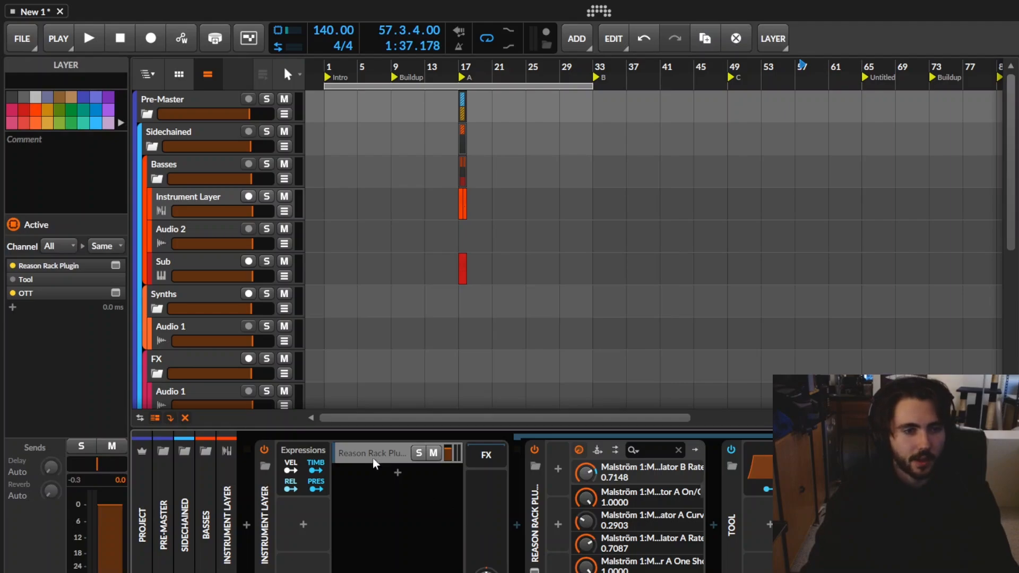
left_click(315, 536)
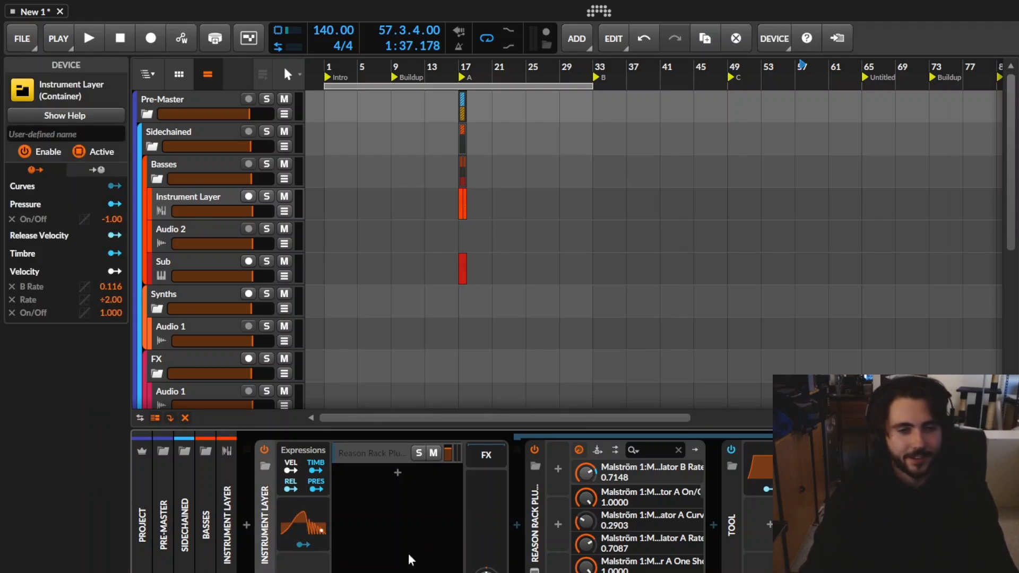
left_click(317, 525)
key("Delete")
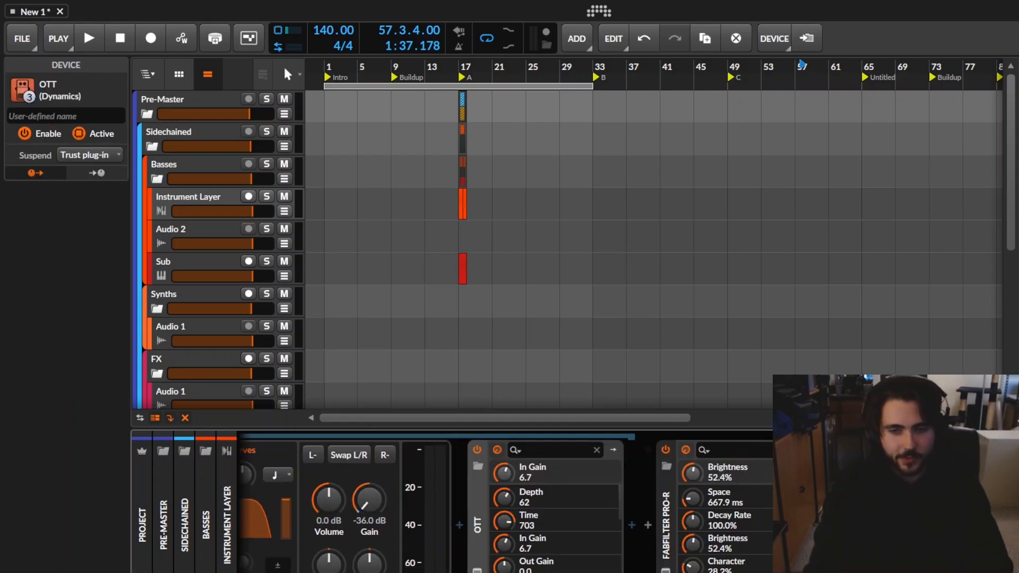
scroll(507, 503, "left", 8)
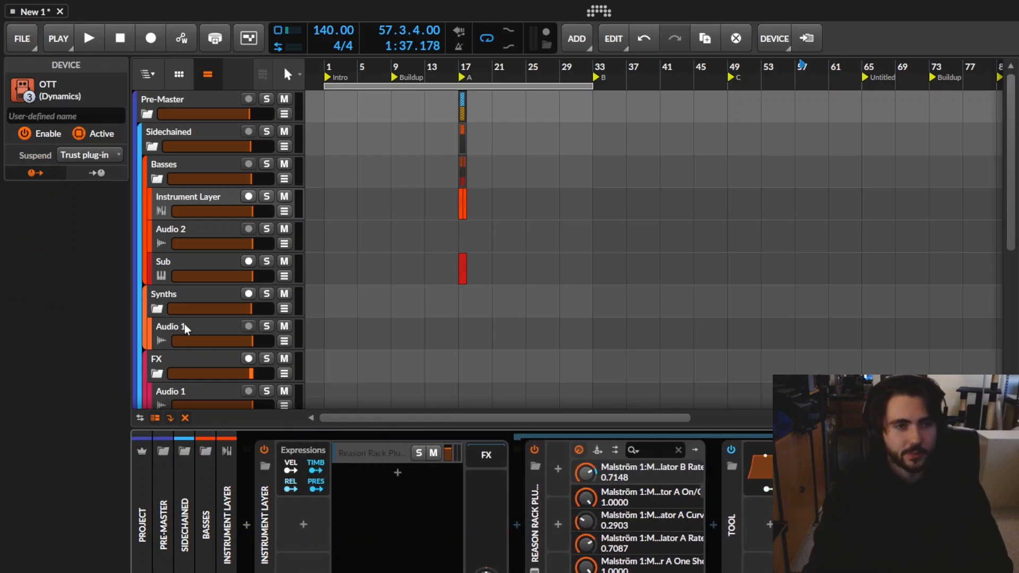
Open the audio export settings and expand the Pre-Master, Sidechained, Drums, Basses, Synths and FX groups in the track list.
left_click(183, 200)
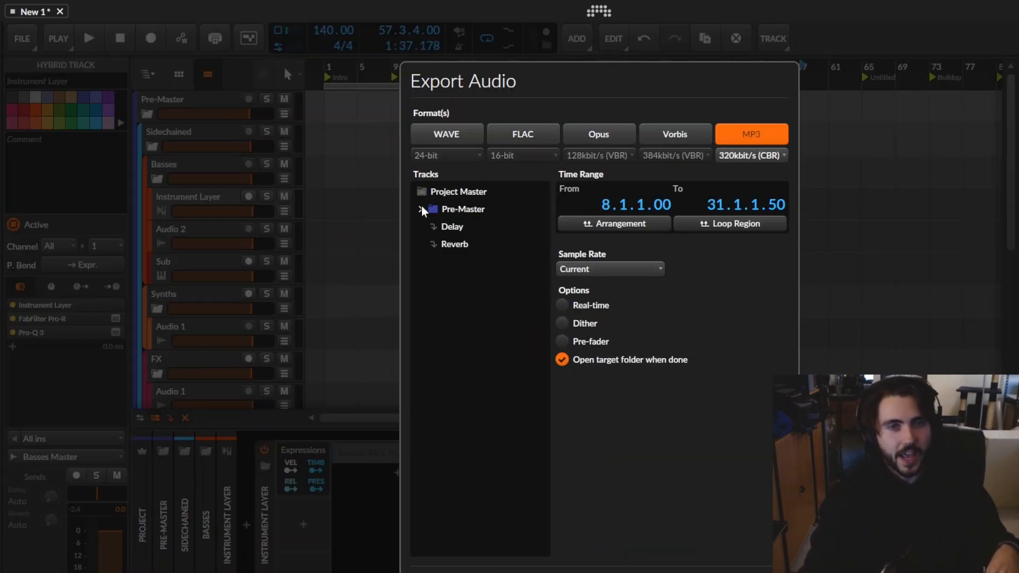
left_click(421, 208)
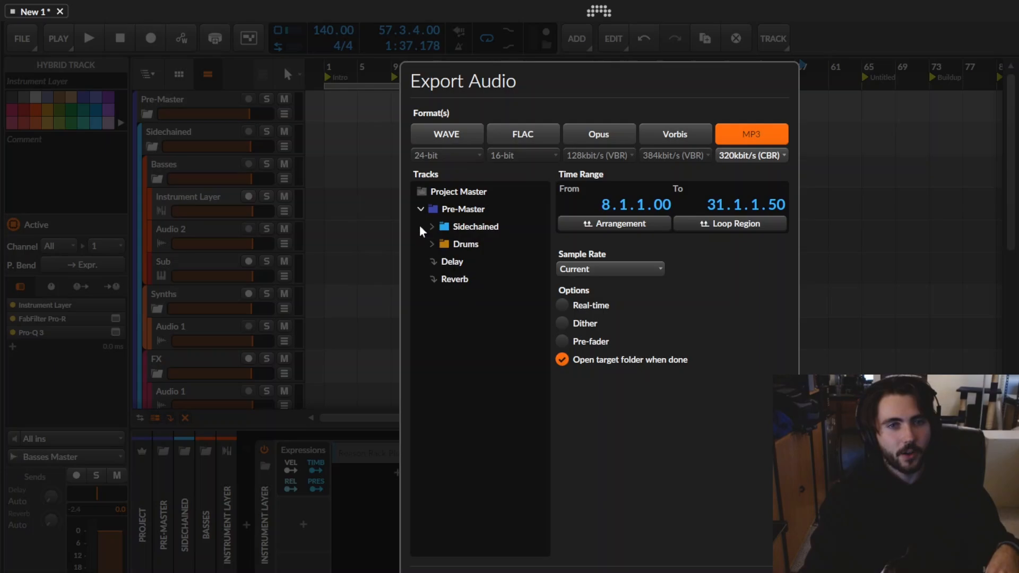
left_click(432, 227)
left_click(431, 297)
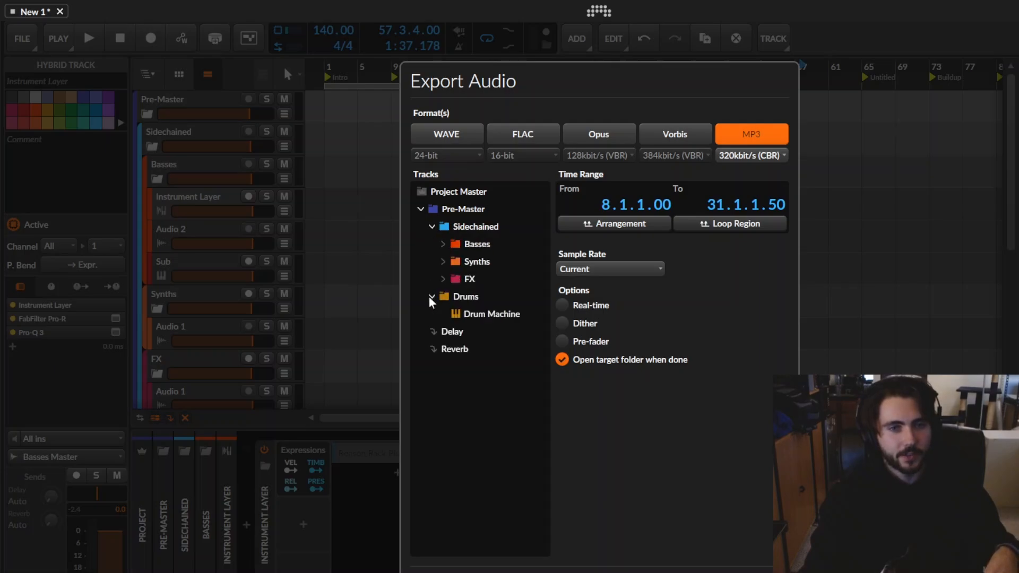
left_click(446, 244)
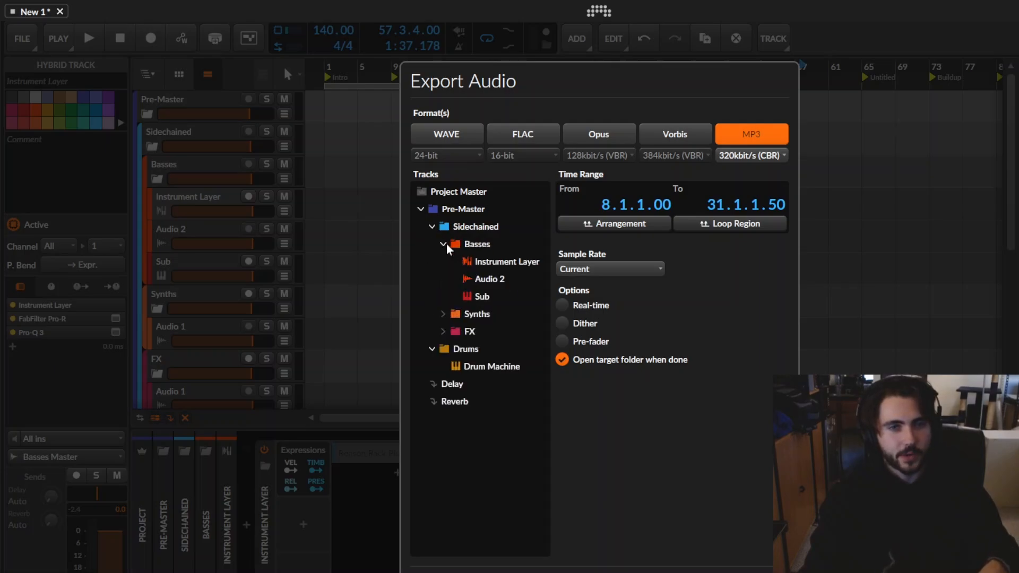
left_click(451, 370)
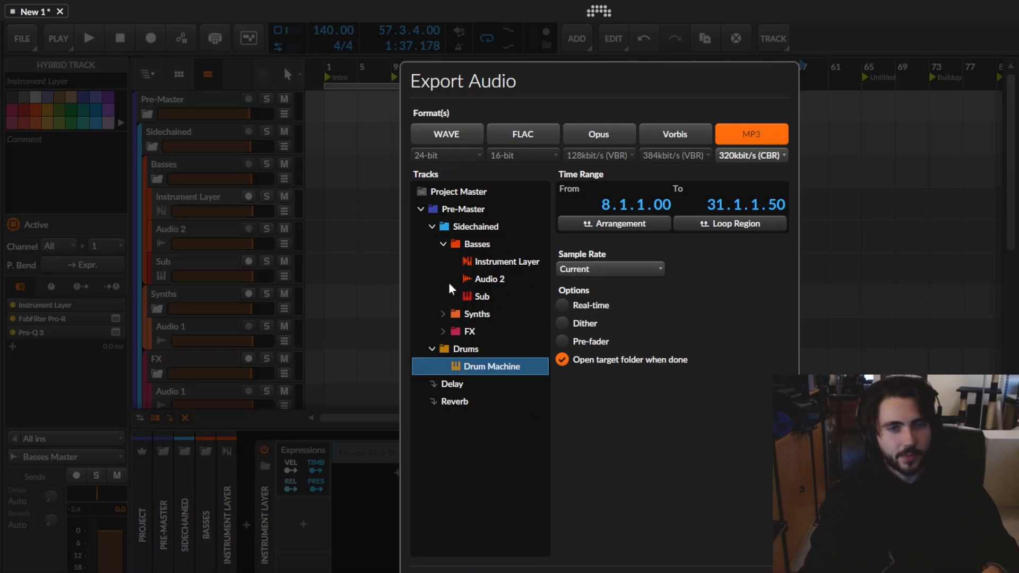
left_click(443, 314)
left_click(444, 348)
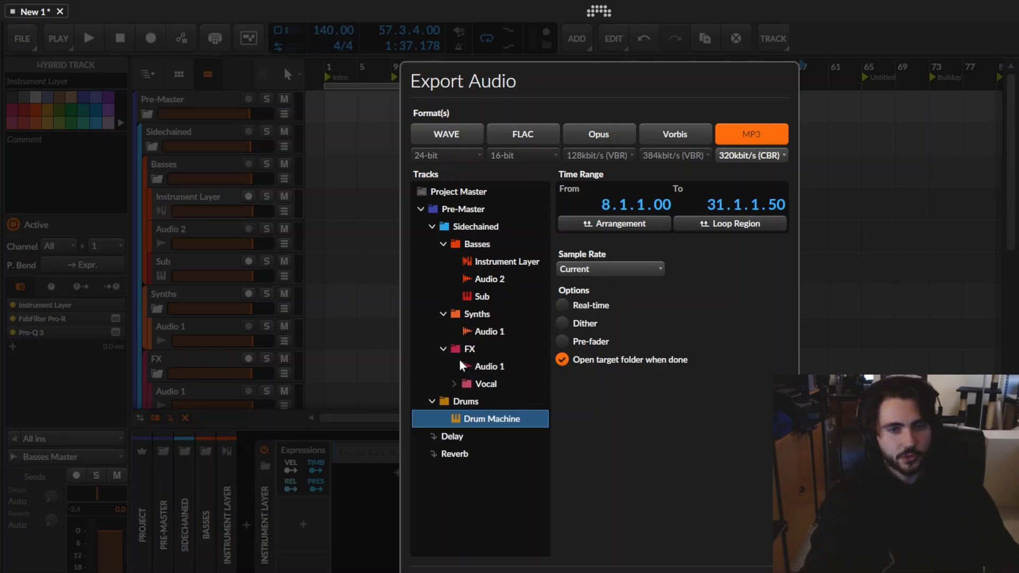
Export all the individual Basses, Synths, FX, Vocal and Drums tracks as MP3, using the loop region as the time range.
left_click(490, 263)
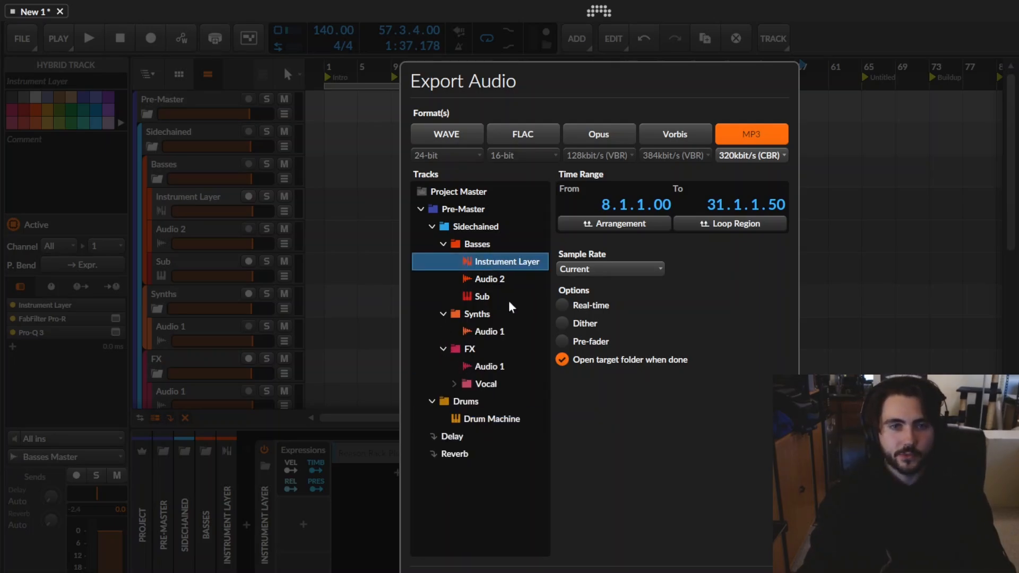
left_click(522, 293, "shift")
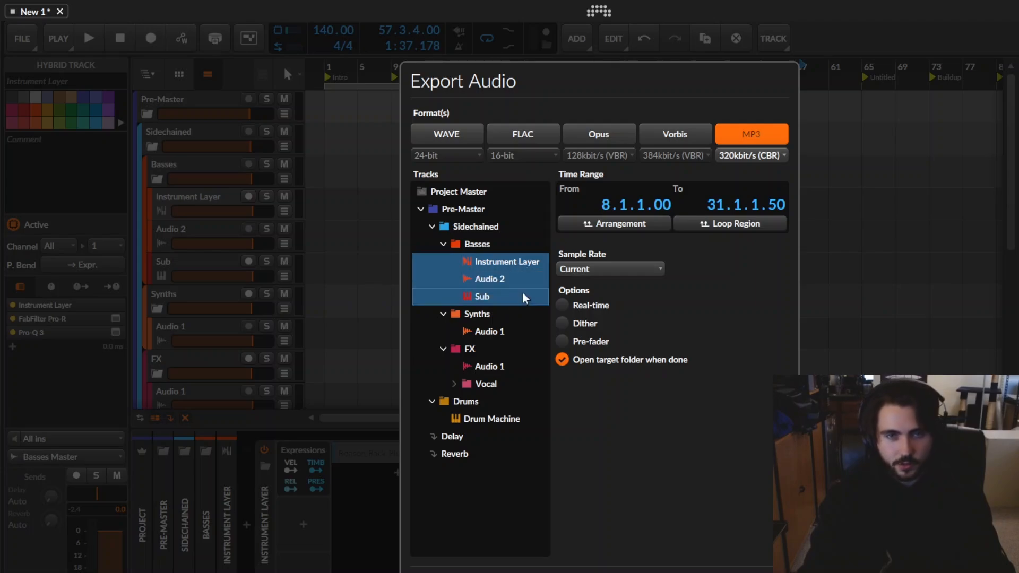
left_click(508, 331, "ctrl")
left_click(511, 368, "ctrl")
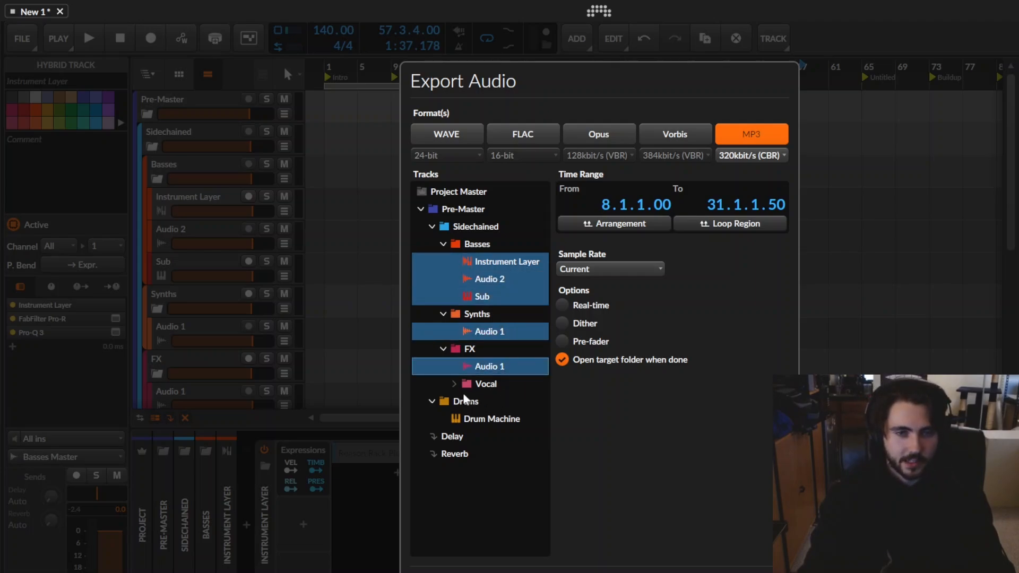
left_click(453, 384)
left_click(501, 402, "ctrl")
left_click(507, 436, "ctrl")
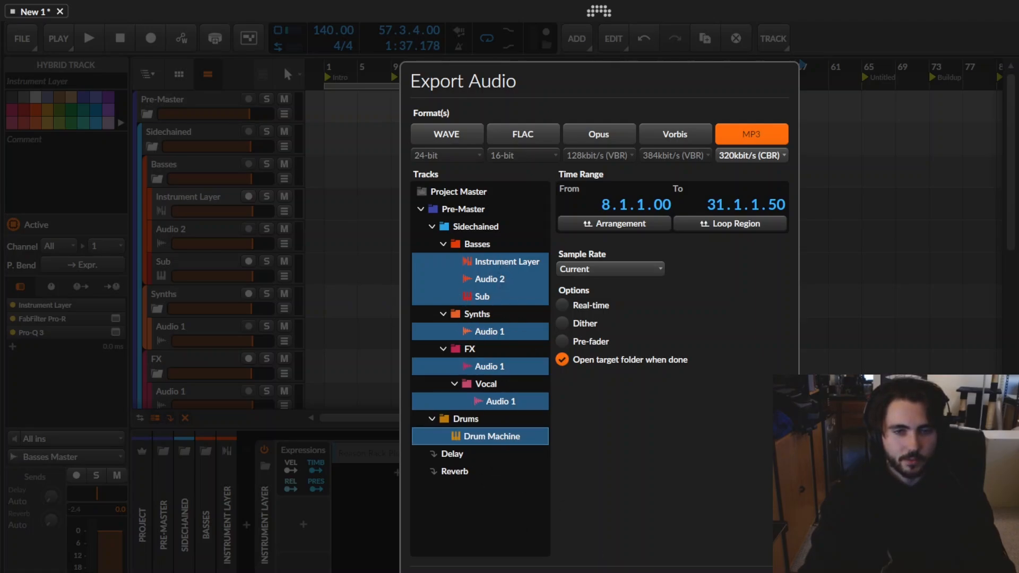
left_click(716, 223)
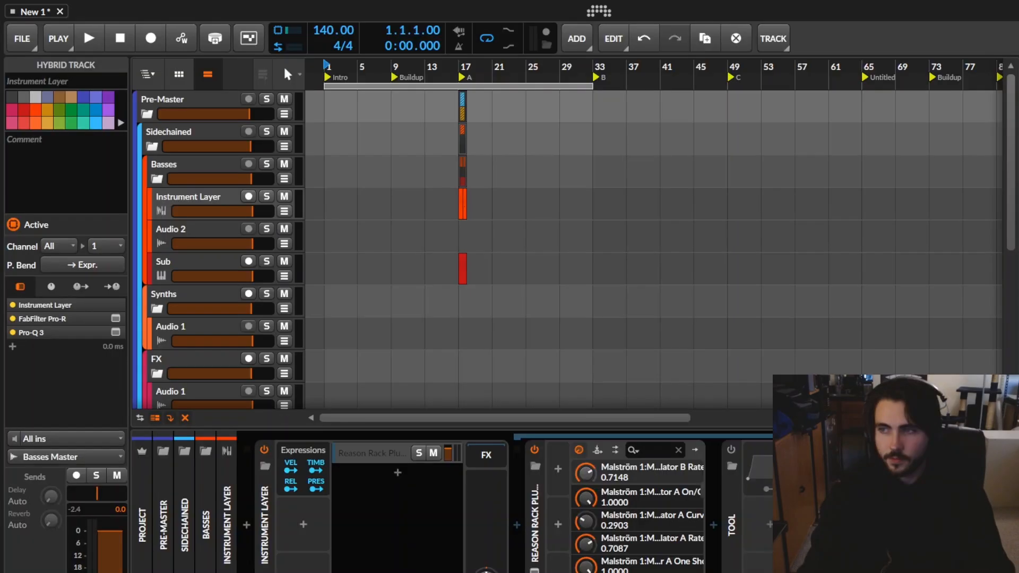
Review the seven exported track MP3 files in the traphouse remix folder and close the folder window.
left_click_drag(902, 218, 447, 135)
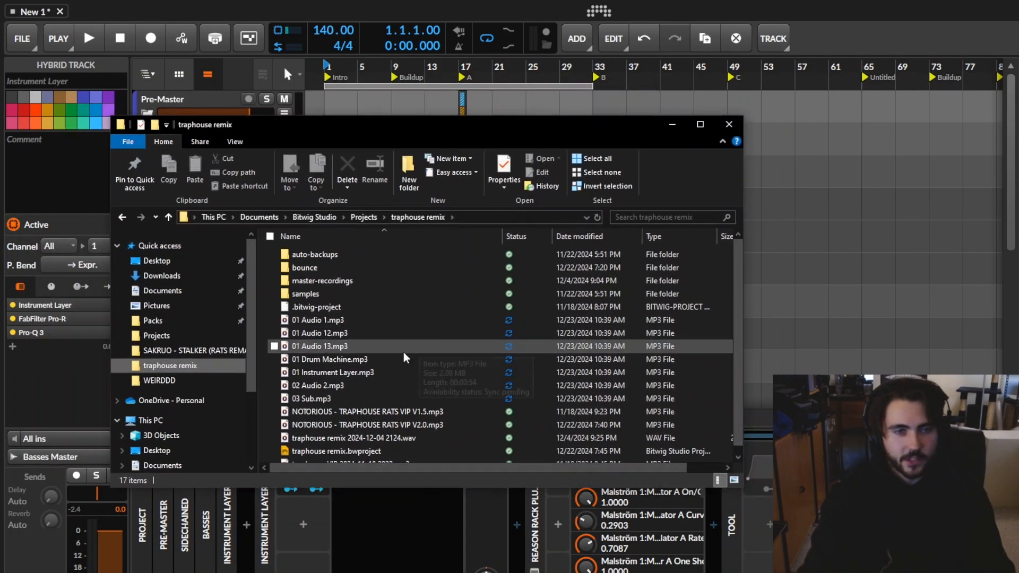
left_click(274, 398)
left_click_drag(274, 401, 378, 317)
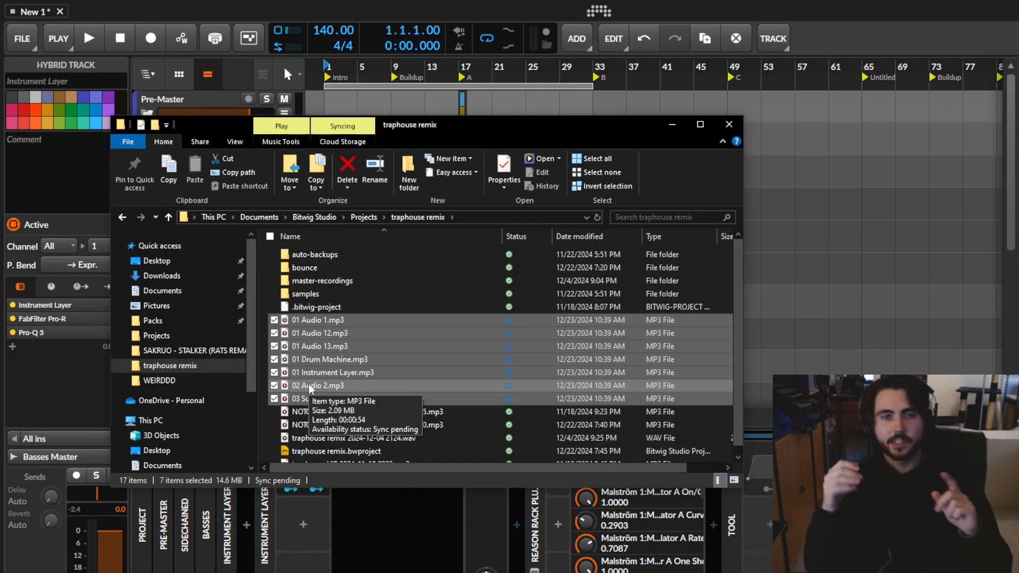
left_click(728, 125)
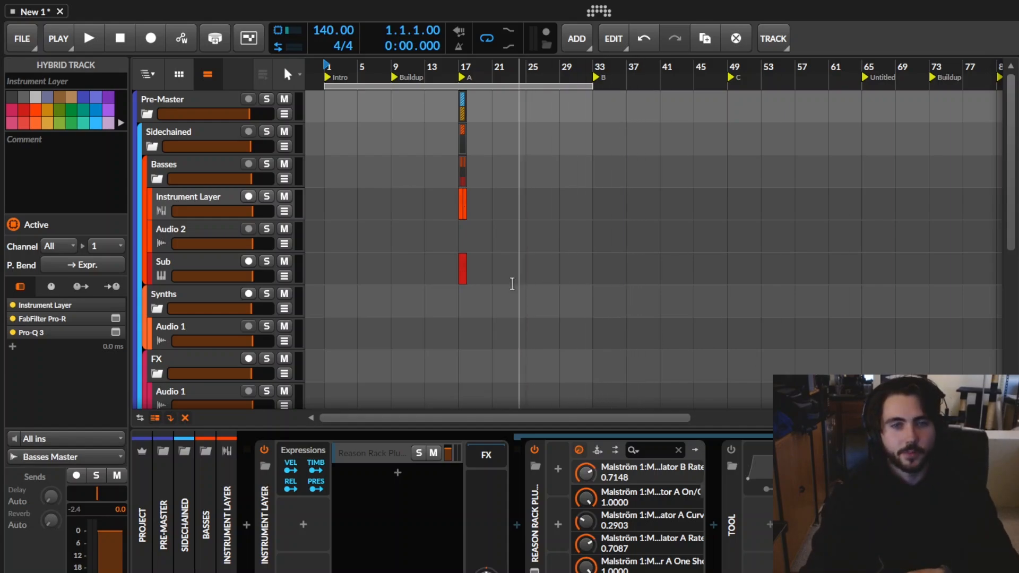
Inspect the Drums group's device chain and select the Drum Machine clip at bar 17.
scroll(425, 264, "down", 5)
left_click(187, 272)
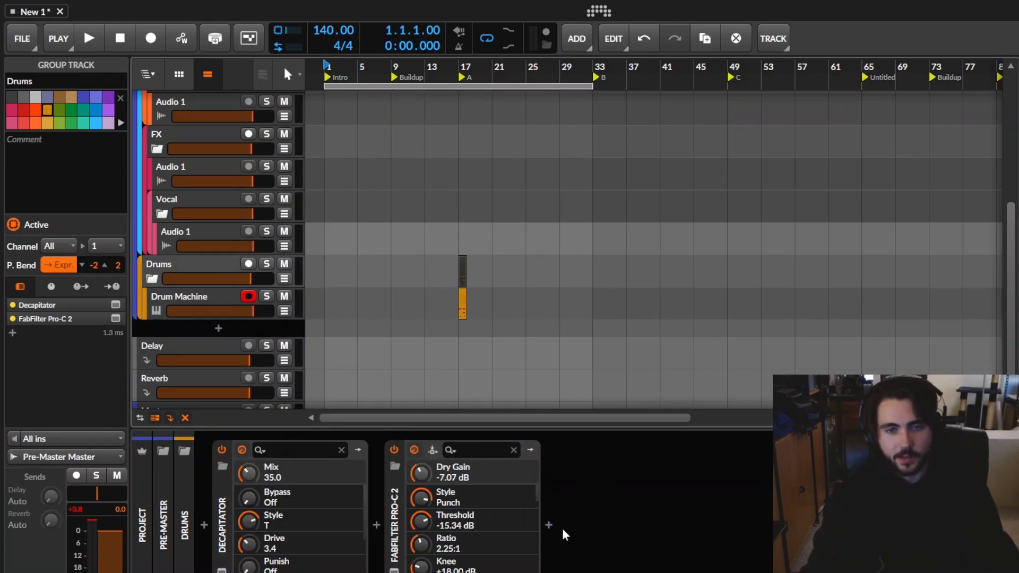
scroll(461, 319, "up", 5)
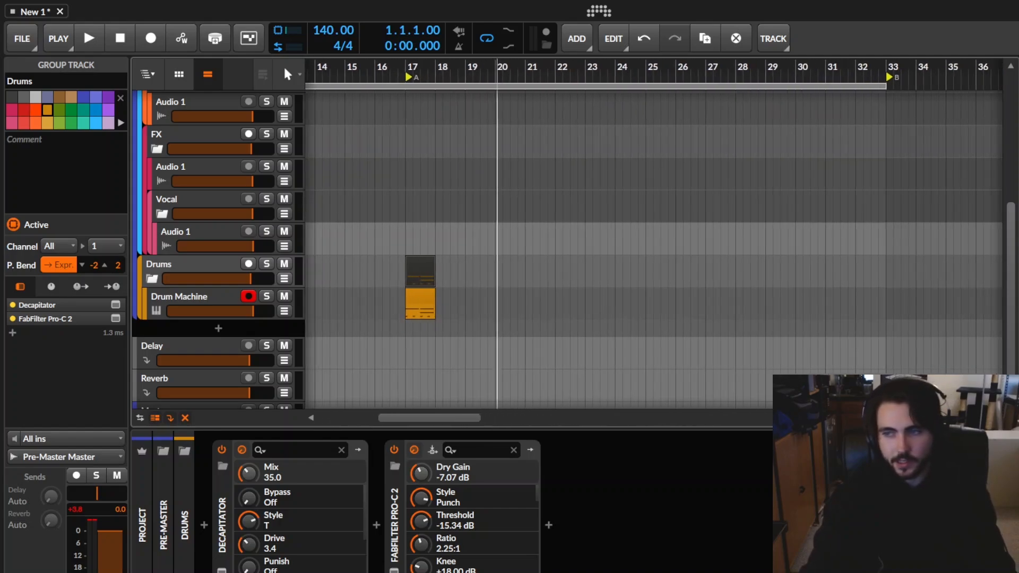
left_click(416, 302)
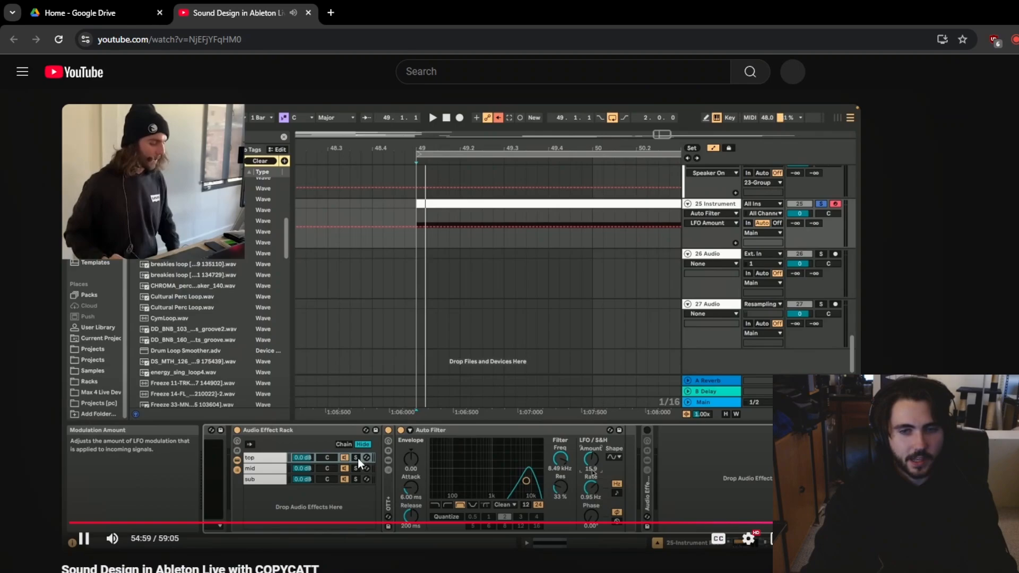
Pause the YouTube video "Sound Design in Ableton Live with COPYCATT" in the browser and view its title.
left_click(357, 458)
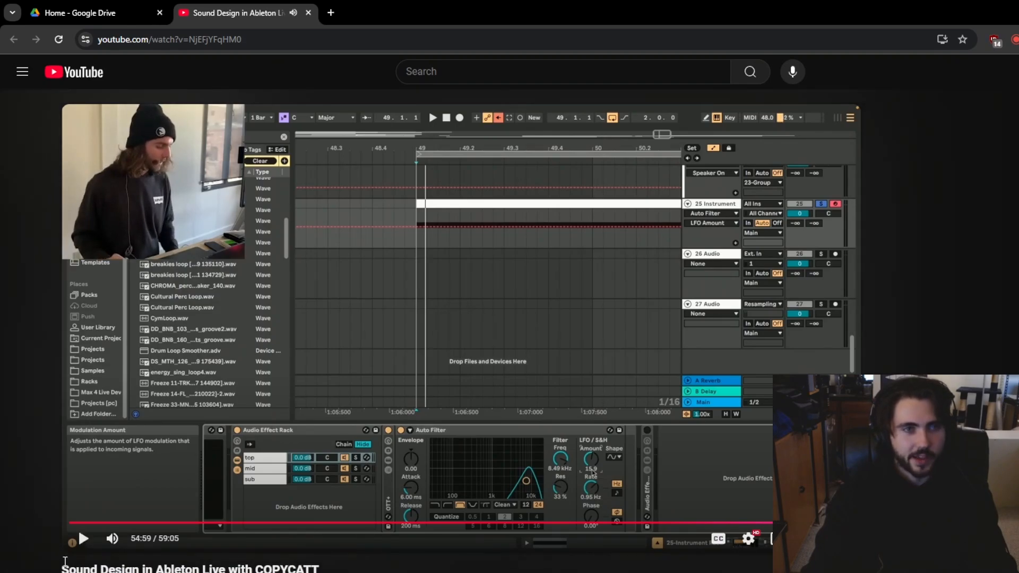
scroll(287, 562, "down", 3)
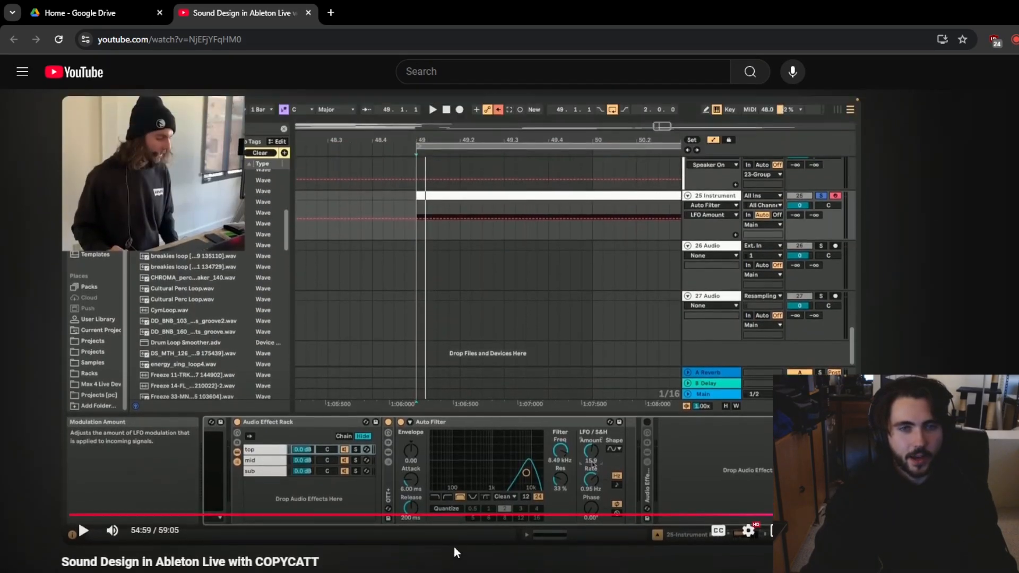
scroll(455, 548, "up", 3)
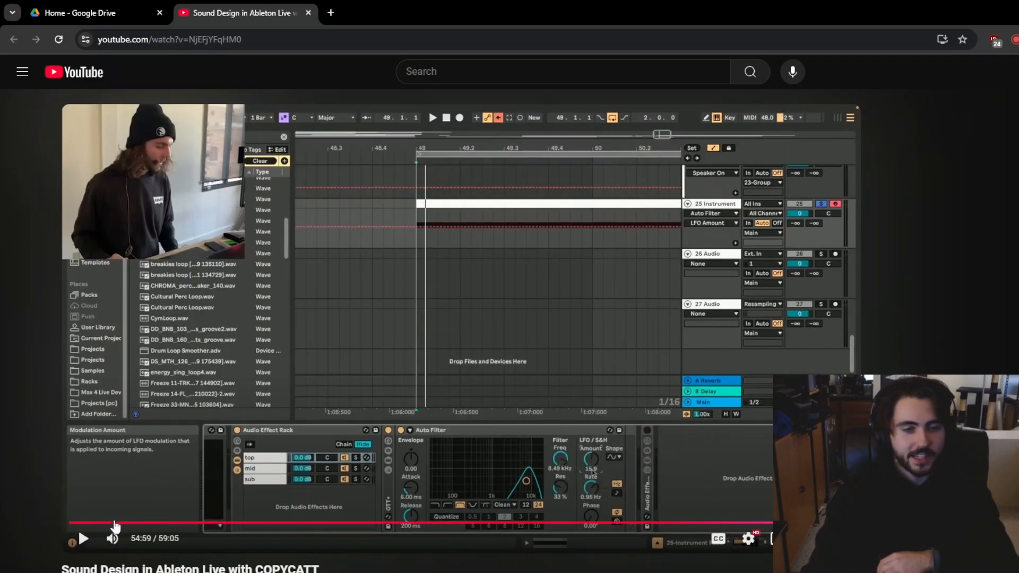
scroll(313, 437, "down", 3)
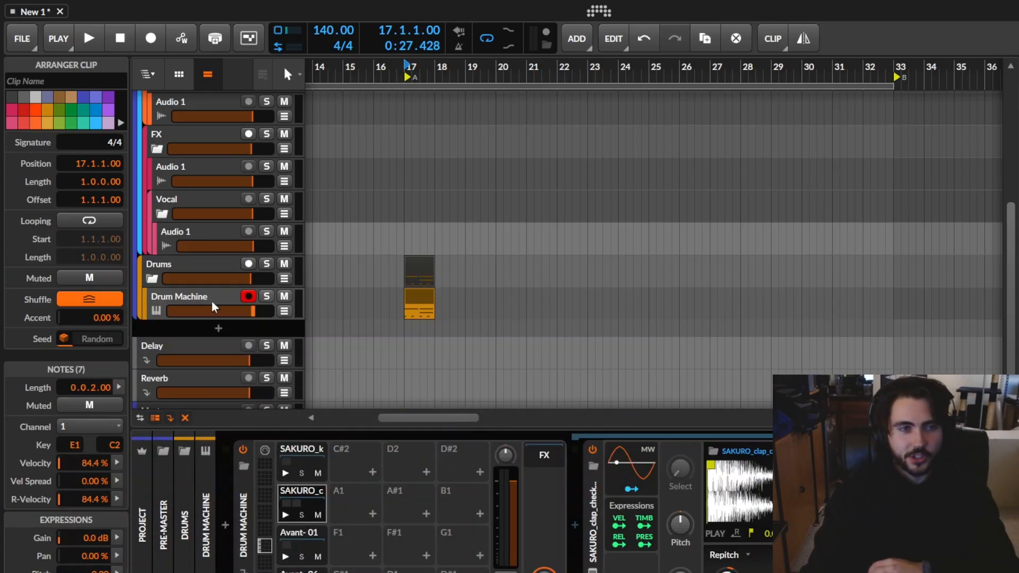
Add a Time Shift device after FabFilter Pro-C 2 on the Drums group track.
left_click(189, 264)
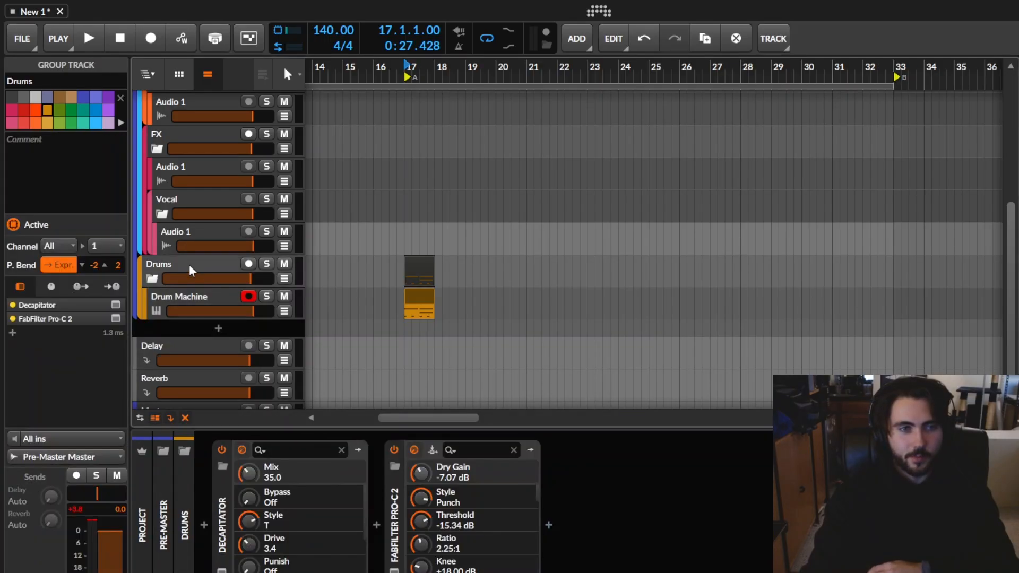
left_click(610, 524)
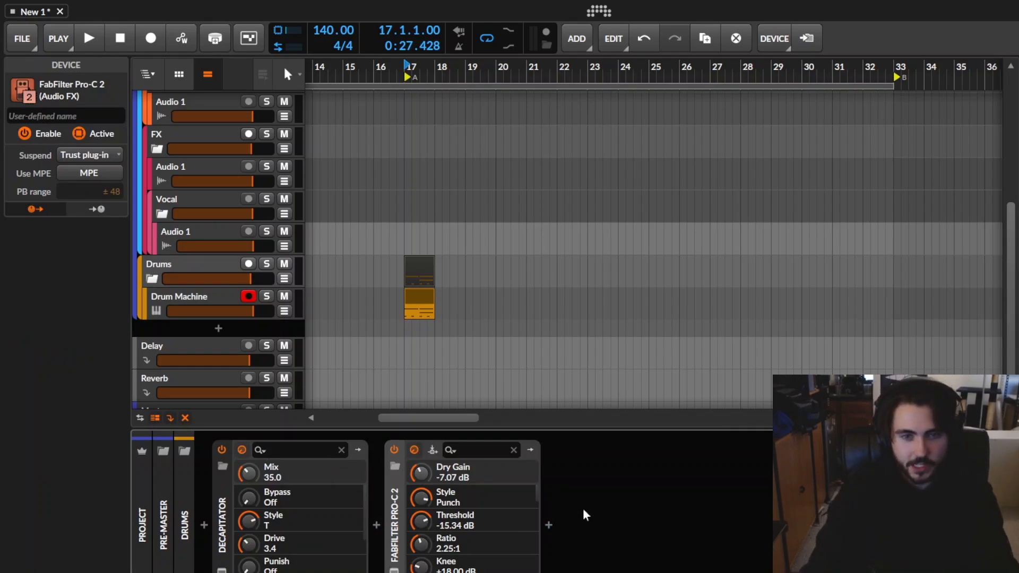
left_click(550, 523)
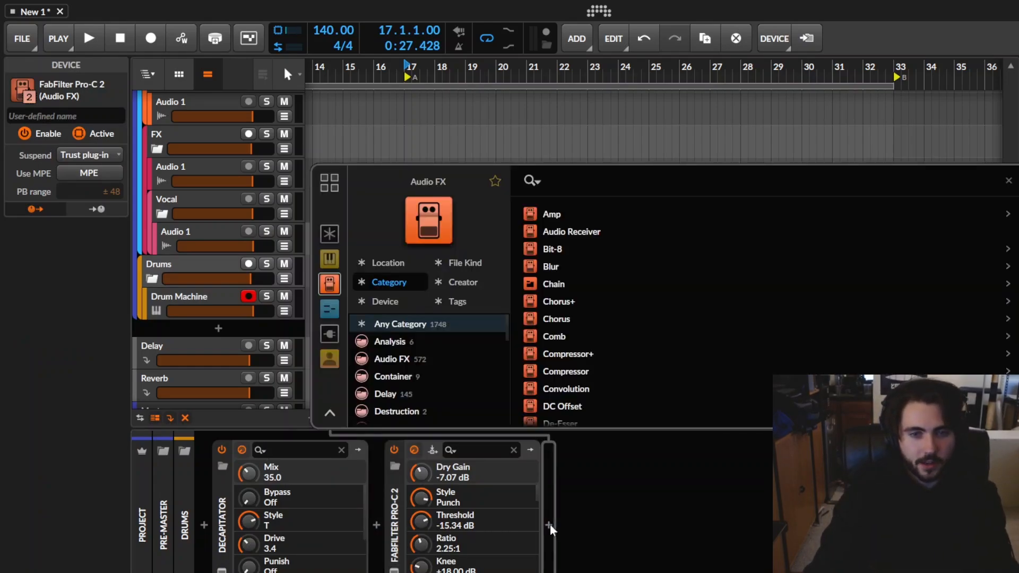
type("time")
type("shift")
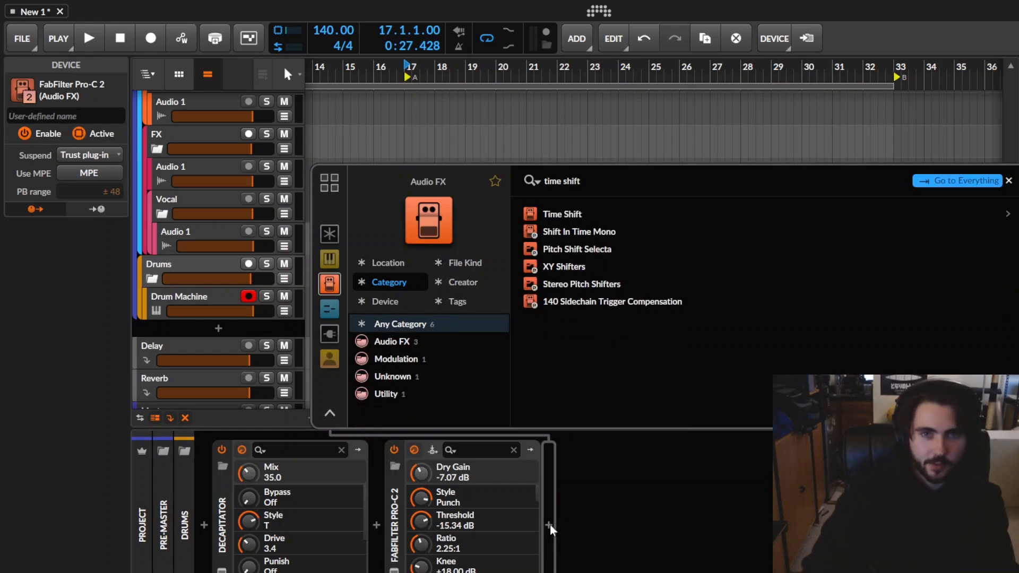
key("Return")
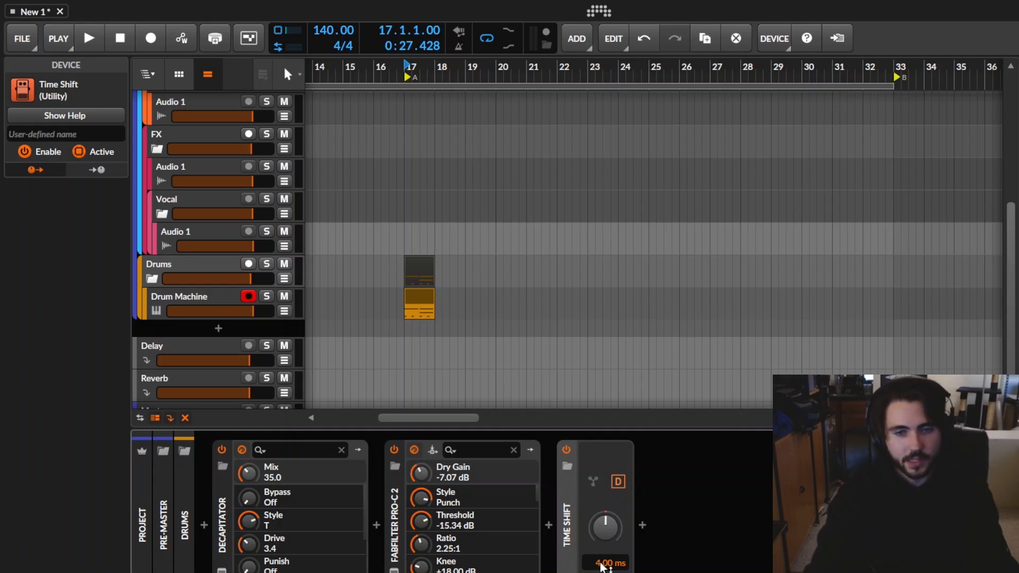
Open the ShaperBox 3 sidechain plug-in on the Sidechained group track for inspection.
key("z")
left_click(527, 298)
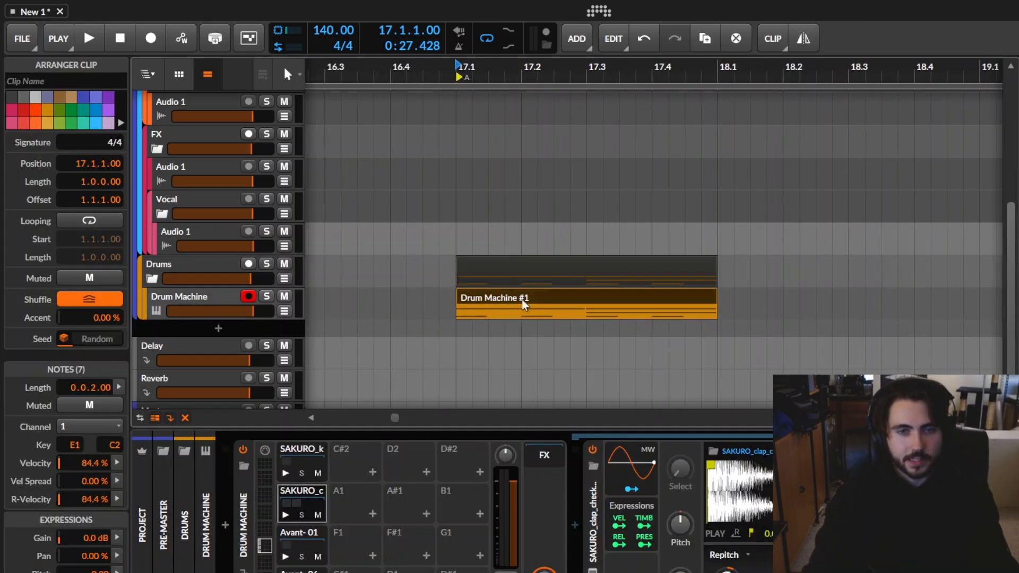
left_click(185, 265)
scroll(149, 134, "up", 5)
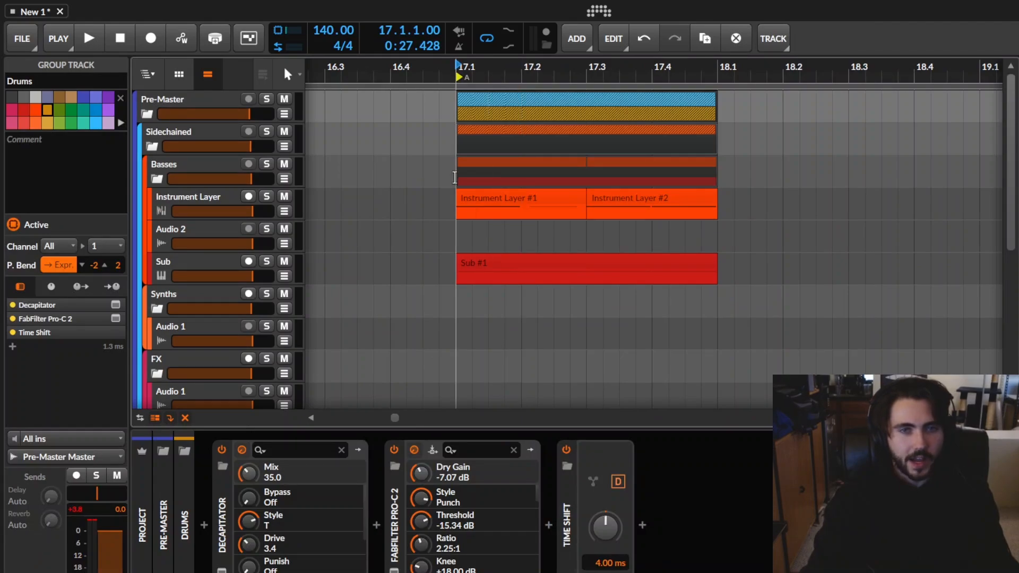
left_click(150, 134)
left_click(221, 569)
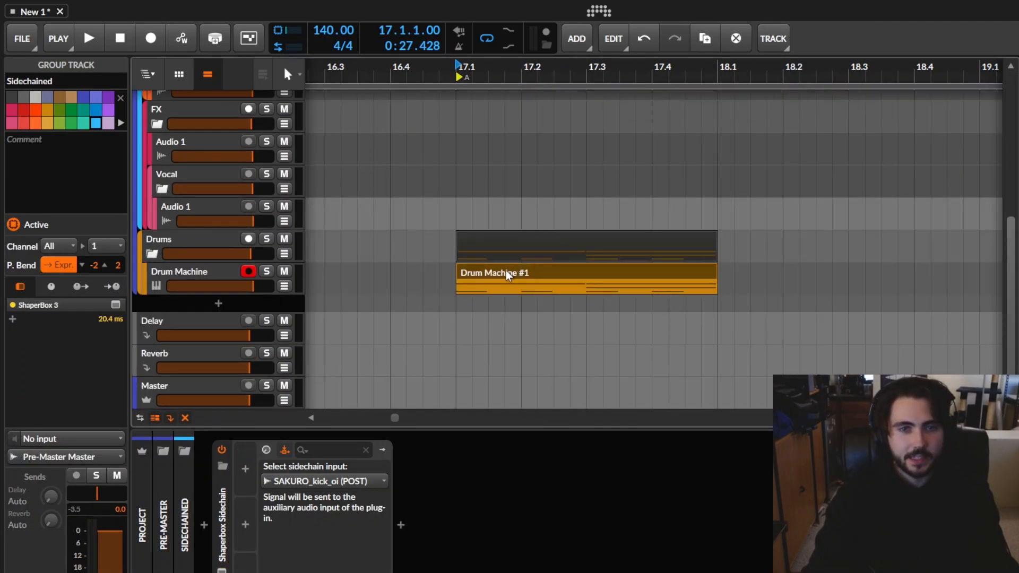
Open the Drum Machine clip's notes, select the first kick note and play the arrangement from bar 17.
double_click(505, 272)
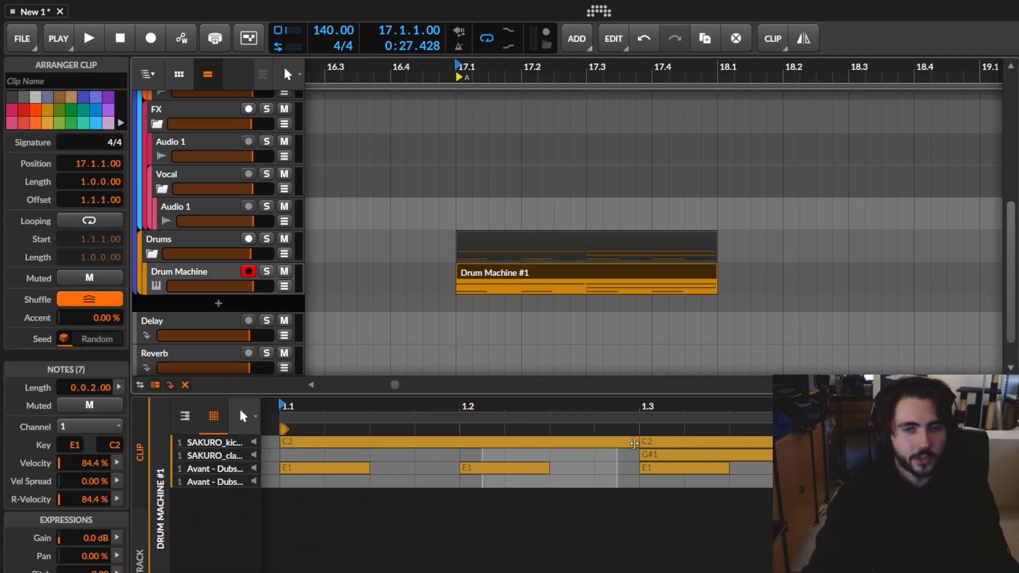
left_click(436, 441)
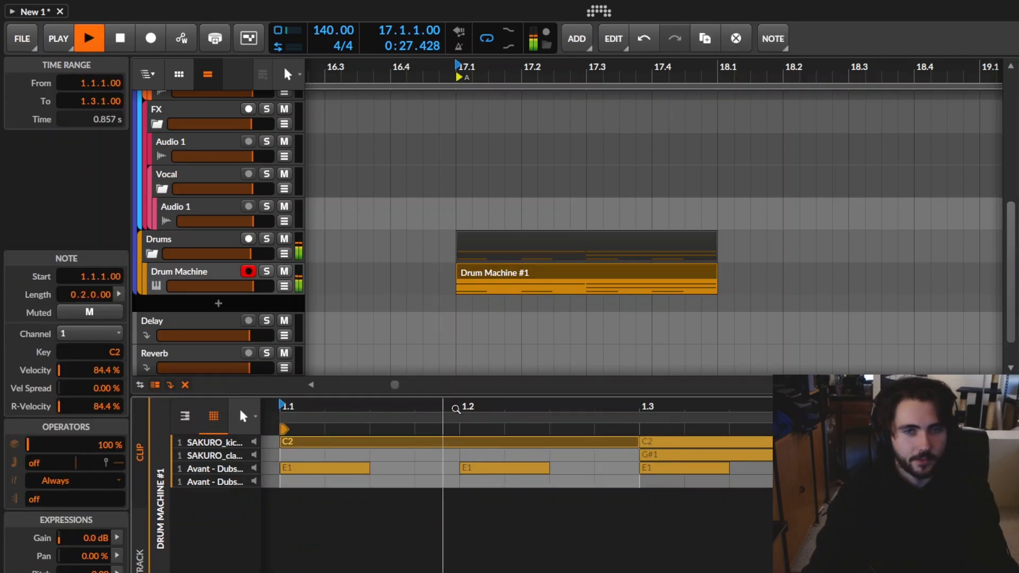
key("space")
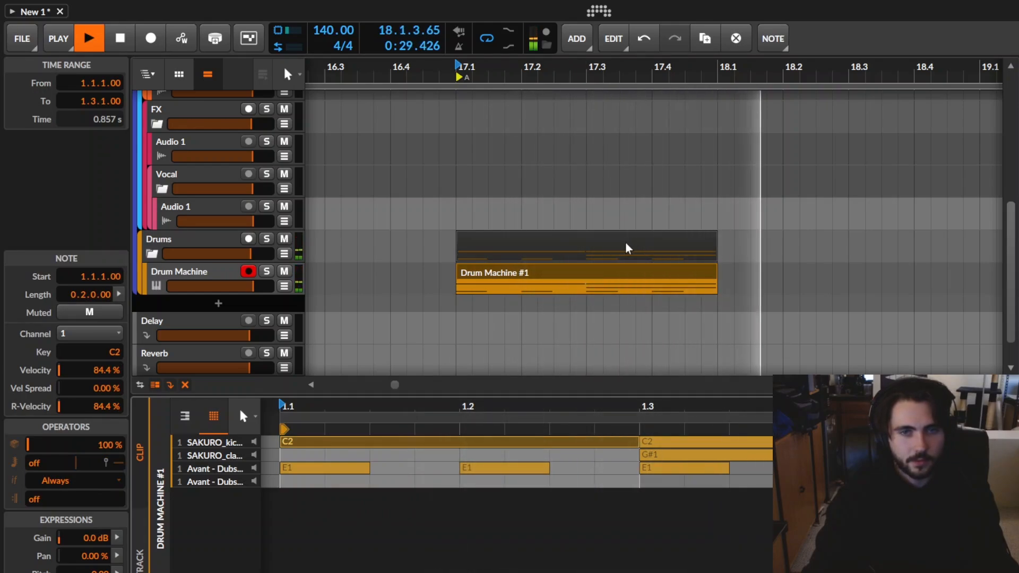
key("space")
Bring up the device chain of the Instrument Layer track in the Basses group.
left_click(573, 273)
scroll(579, 264, "up", 4)
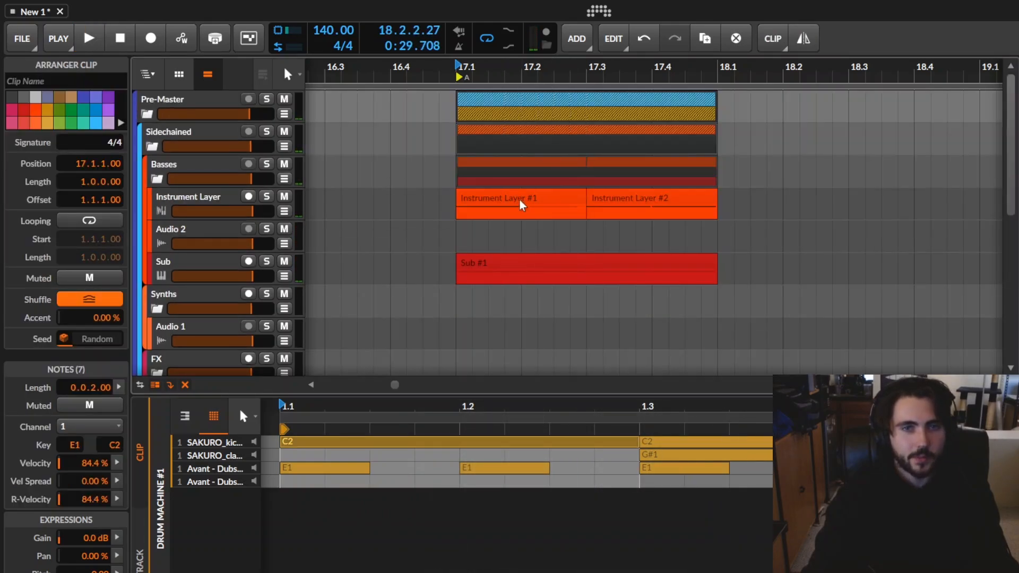
left_click(208, 202)
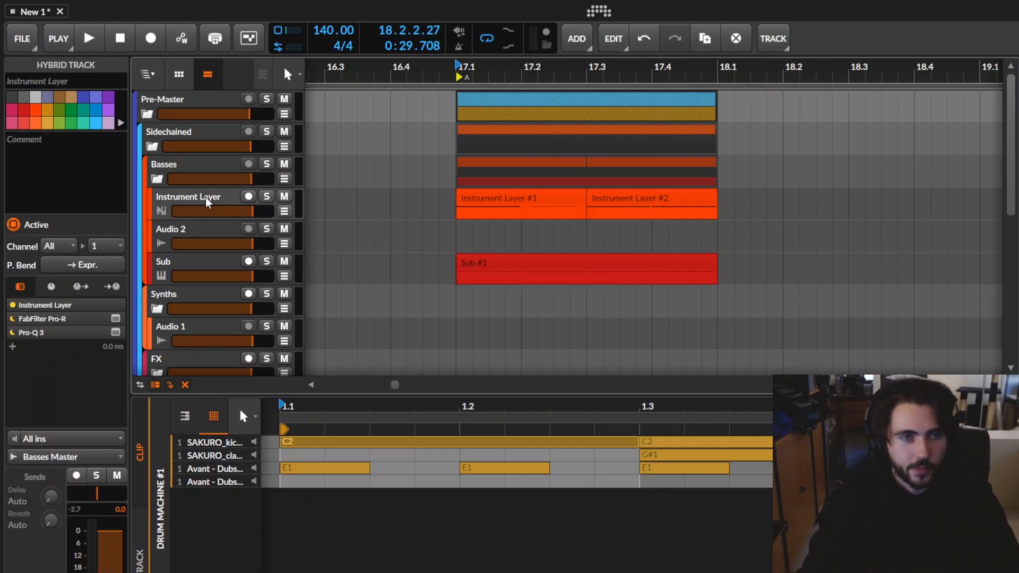
key("d")
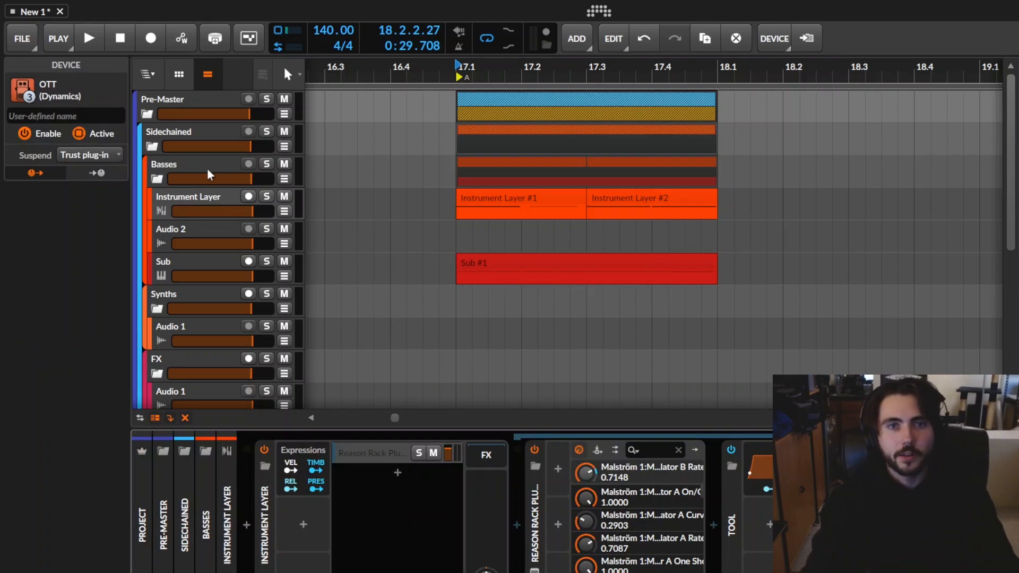
Set the sidechain input of ShaperBox 3 on the Sidechained group track to Drums Master (PRE).
scroll(232, 238, "down", 5)
left_click(178, 234)
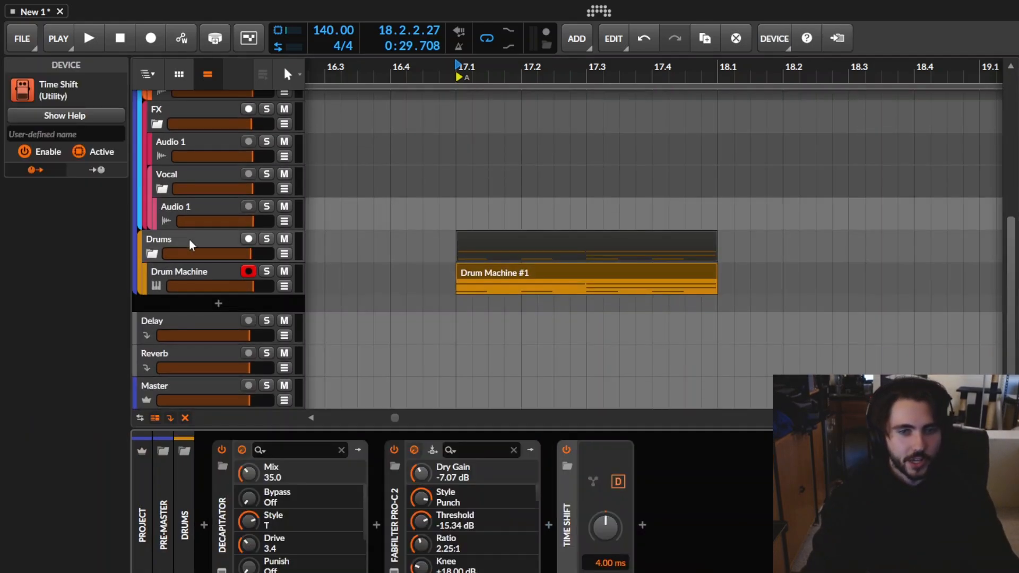
scroll(217, 187, "up", 5)
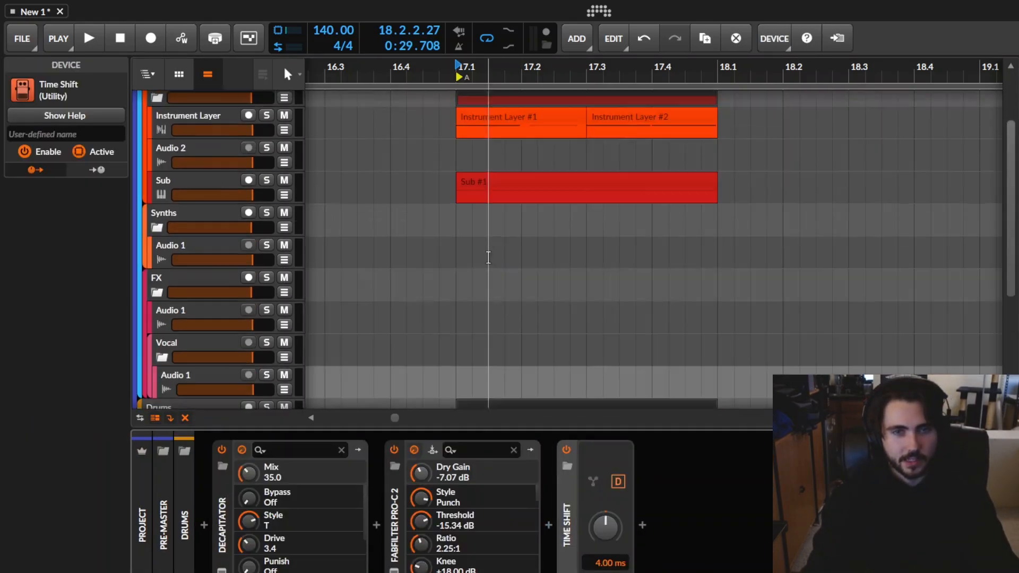
left_click(185, 137)
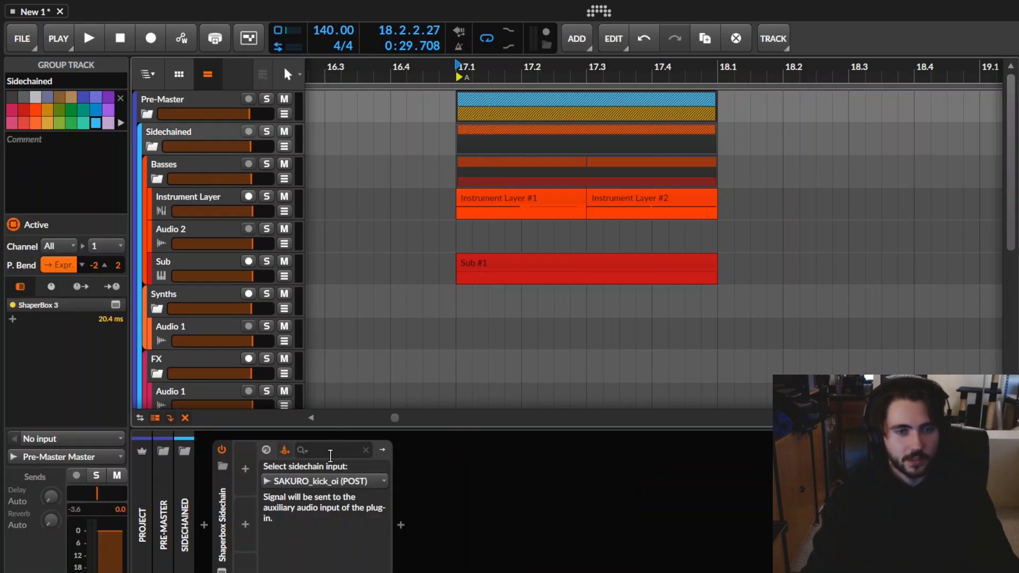
left_click(323, 482)
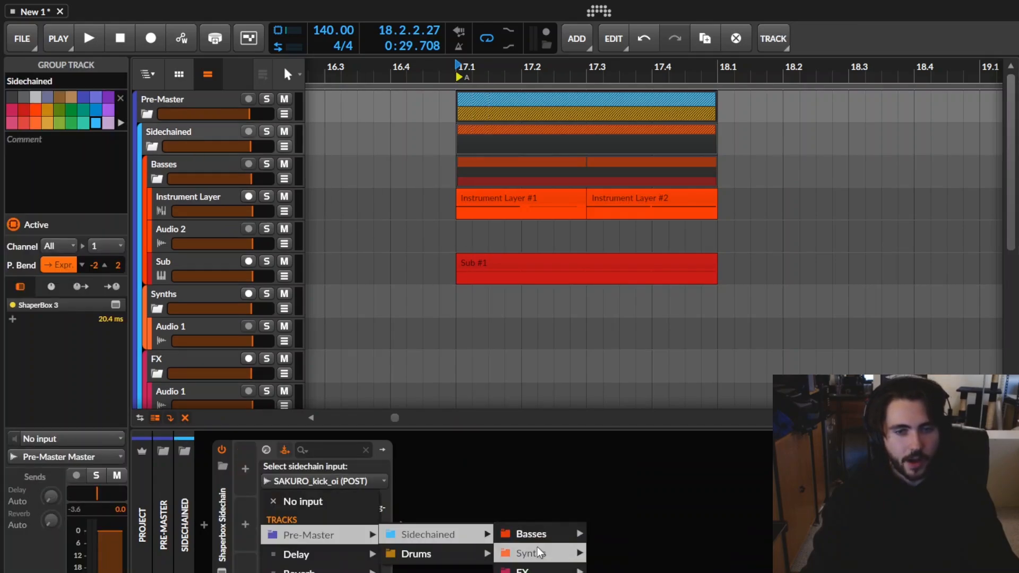
mouse_move(467, 559)
mouse_move(565, 567)
left_click(653, 551)
Bring up the Drums group track's device chain and select its Time Shift device.
scroll(460, 315, "down", 5)
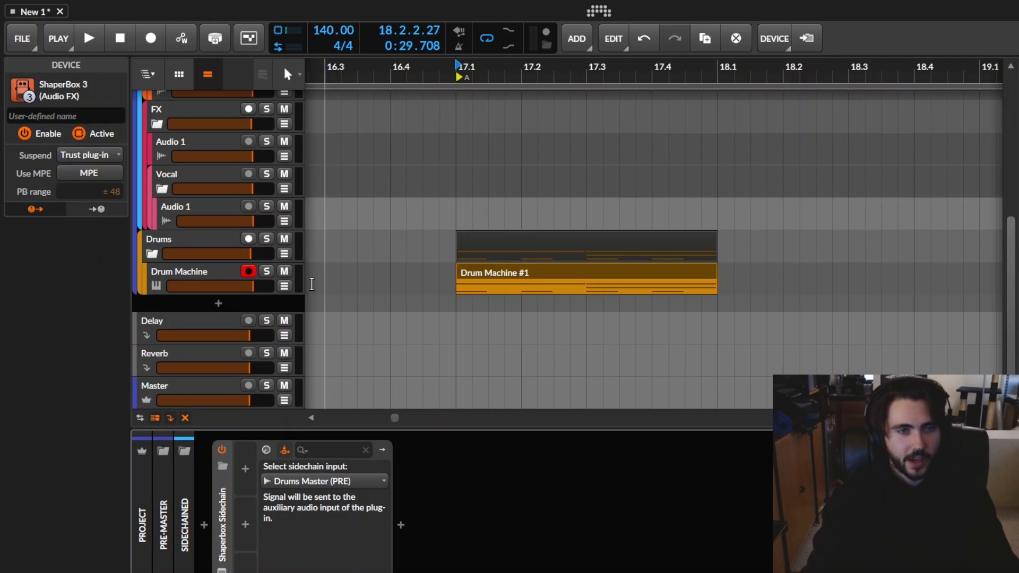
left_click(201, 241)
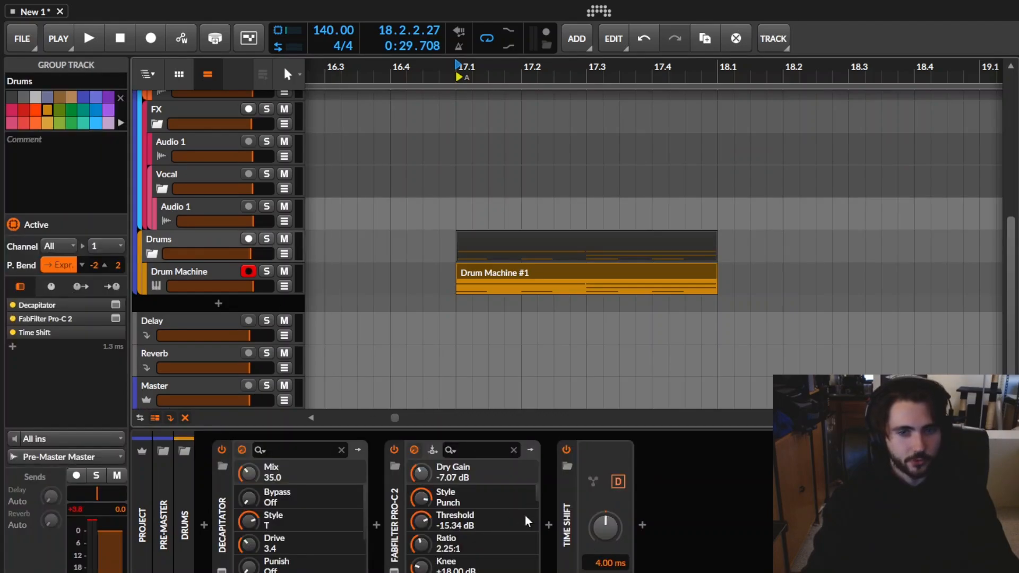
left_click(568, 536)
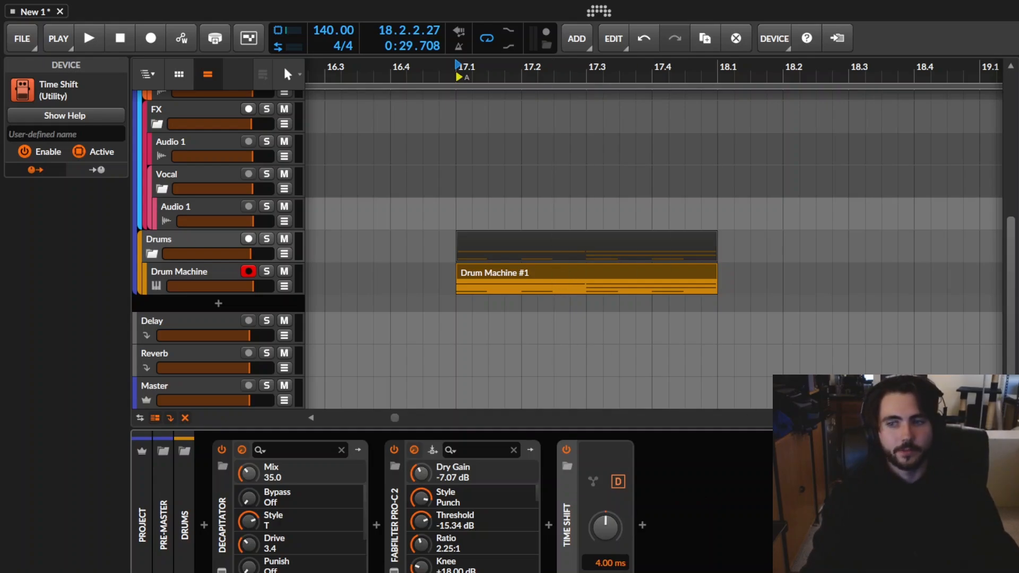
Add the Snapback effect to the SAKURO clap pad's chain in the Drum Machine.
left_click(517, 257)
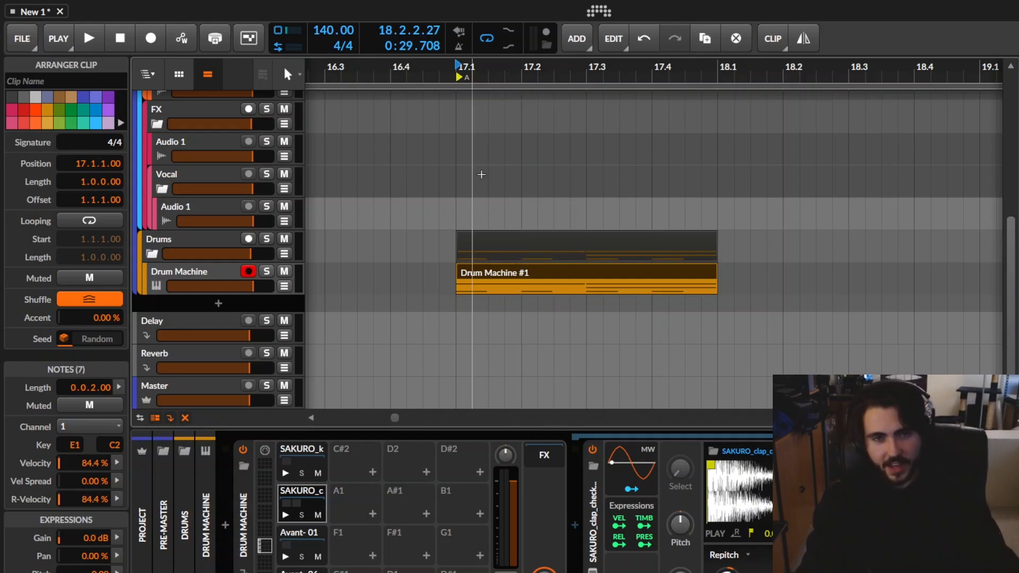
left_click(514, 263)
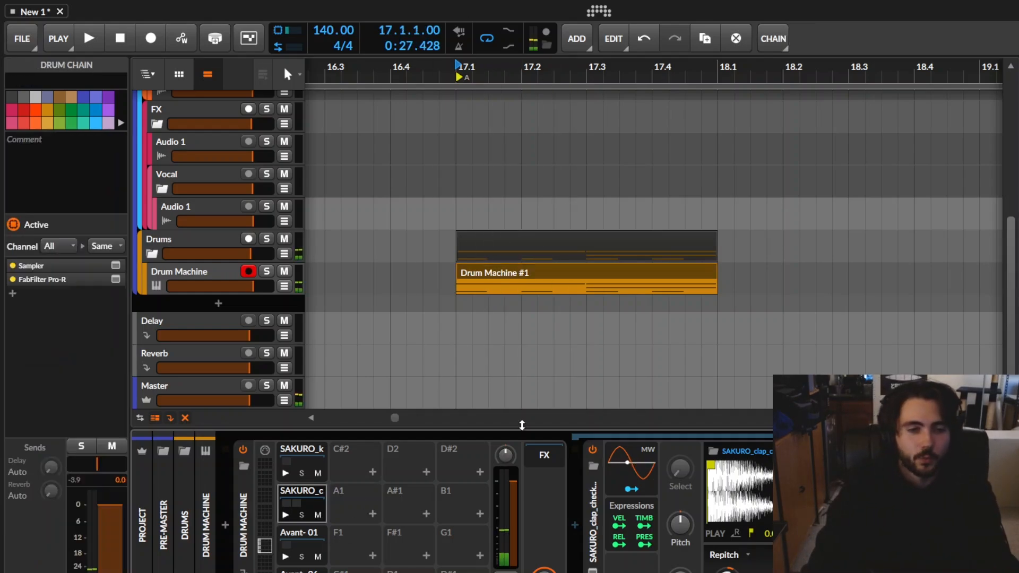
scroll(494, 503, "right", 3)
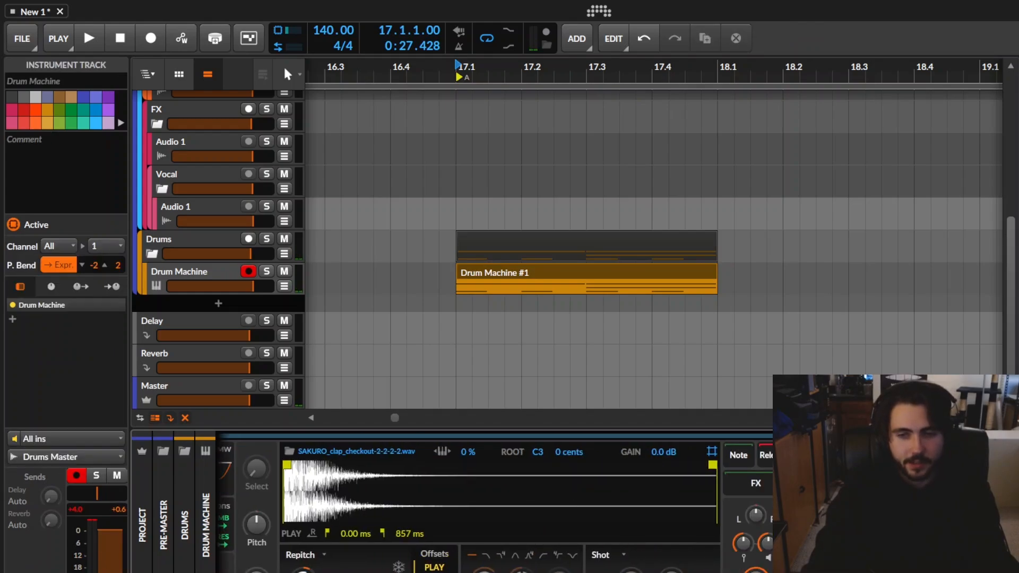
type("snapback")
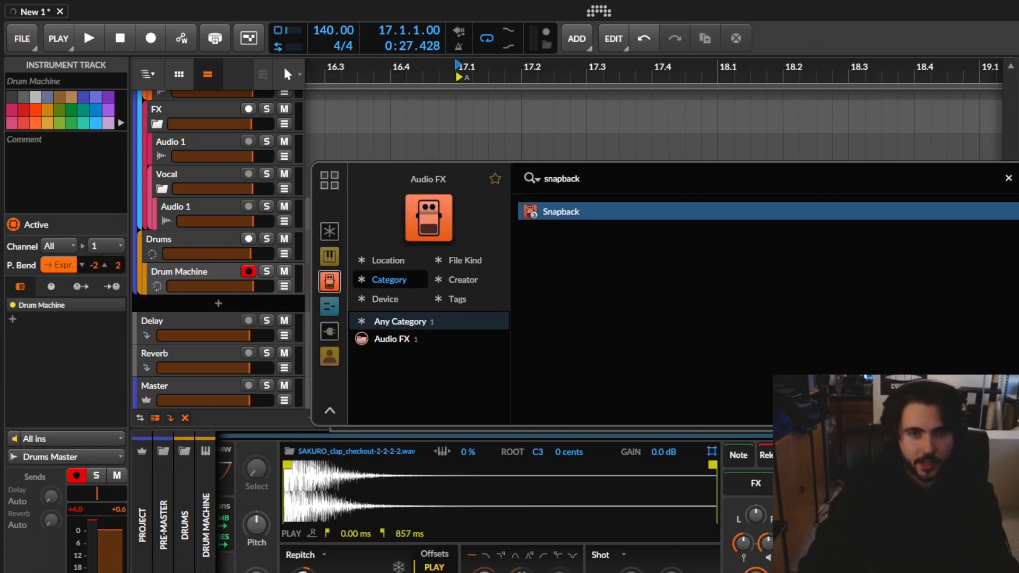
key("Return")
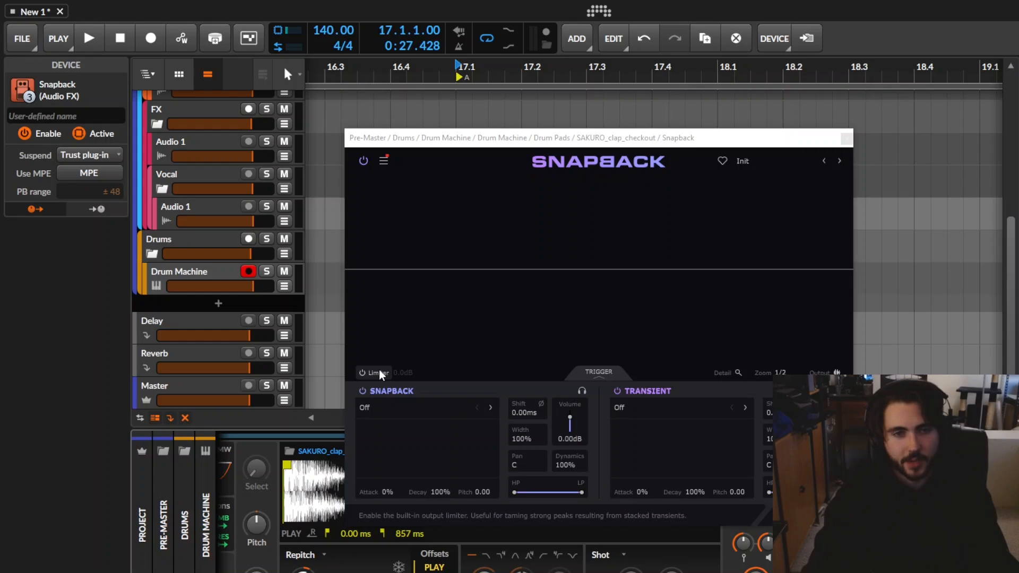
Load the Wango reverse whip sample into the Snapback layer and play the soloed Drum Machine track.
left_click(490, 414)
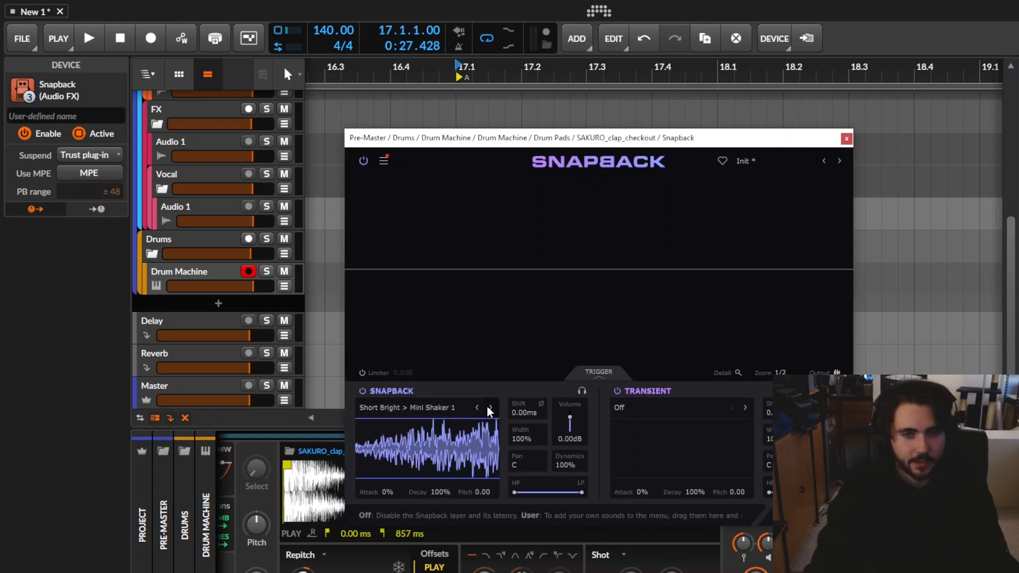
left_click(489, 408)
left_click(422, 407)
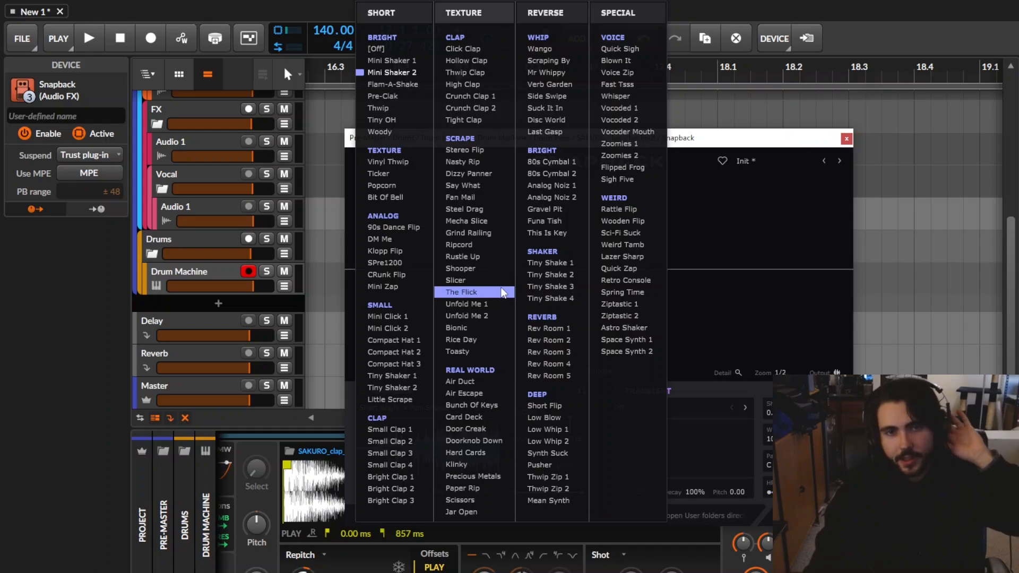
left_click(556, 48)
key("space")
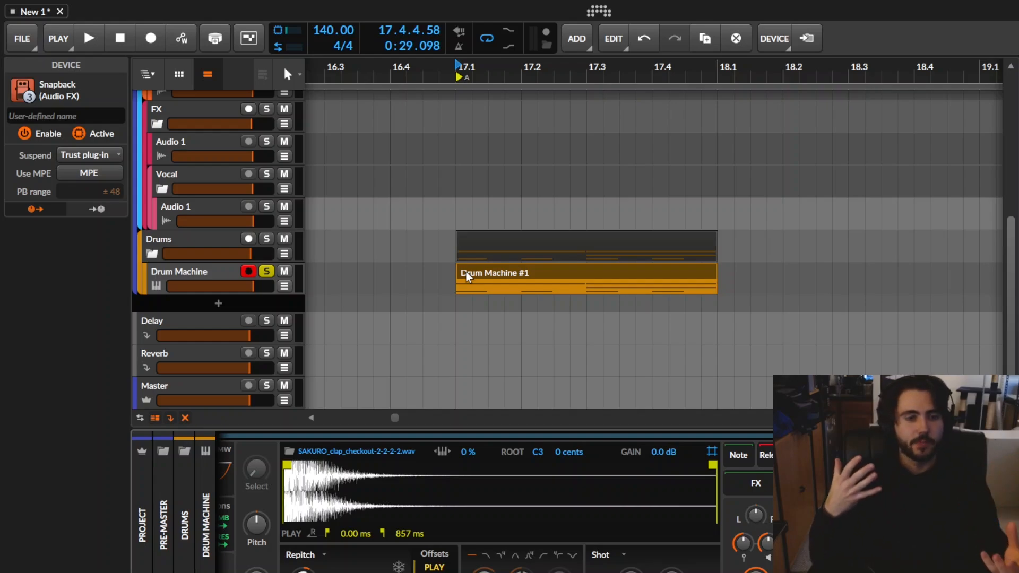
Inspect the Drum Machine track's latency and the clap pad's device chain through to Snapback, and select the Drum Machine clip.
left_click(466, 272)
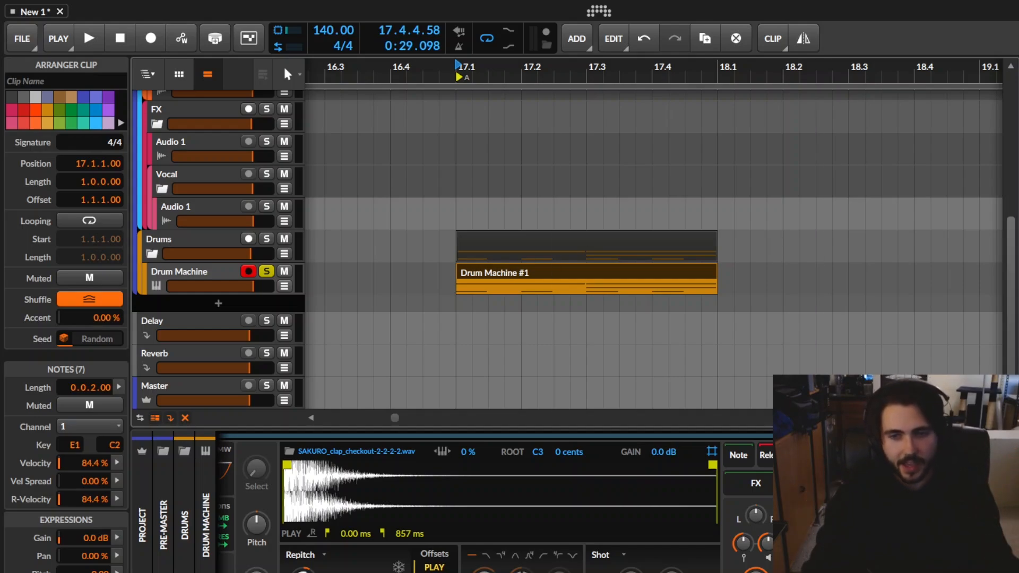
key("d")
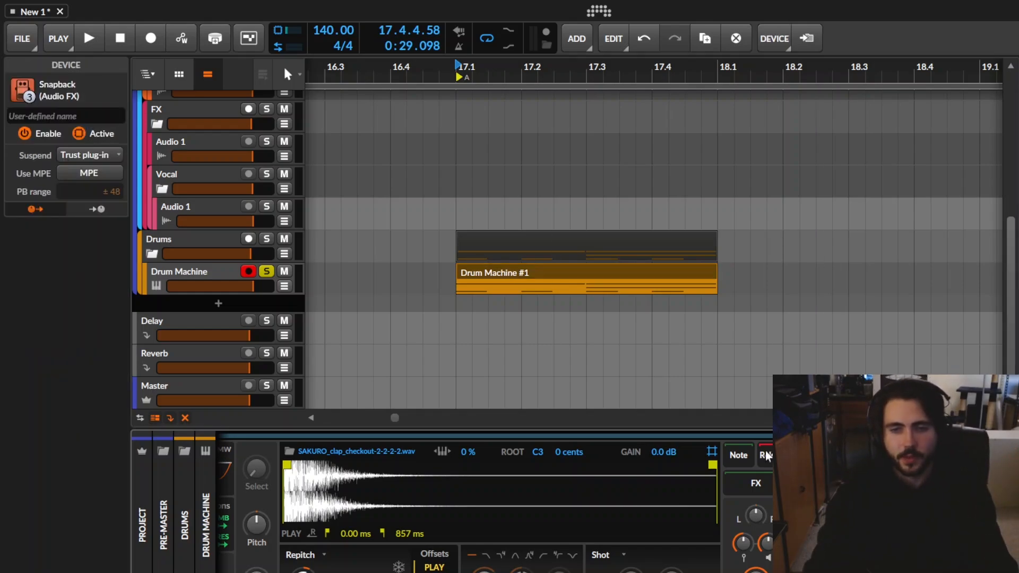
left_click(529, 272)
left_click(209, 273)
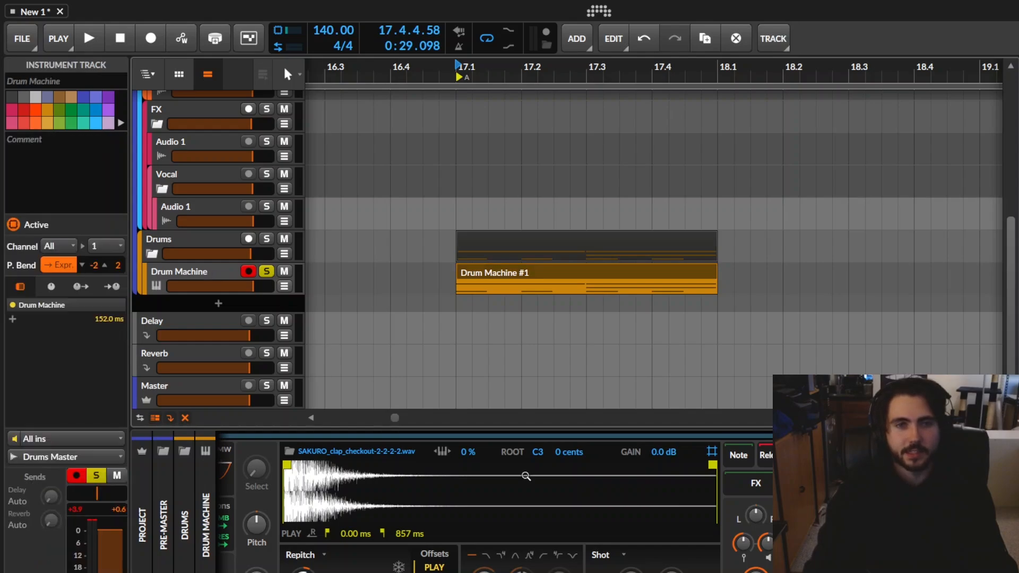
scroll(495, 503, "up", 5)
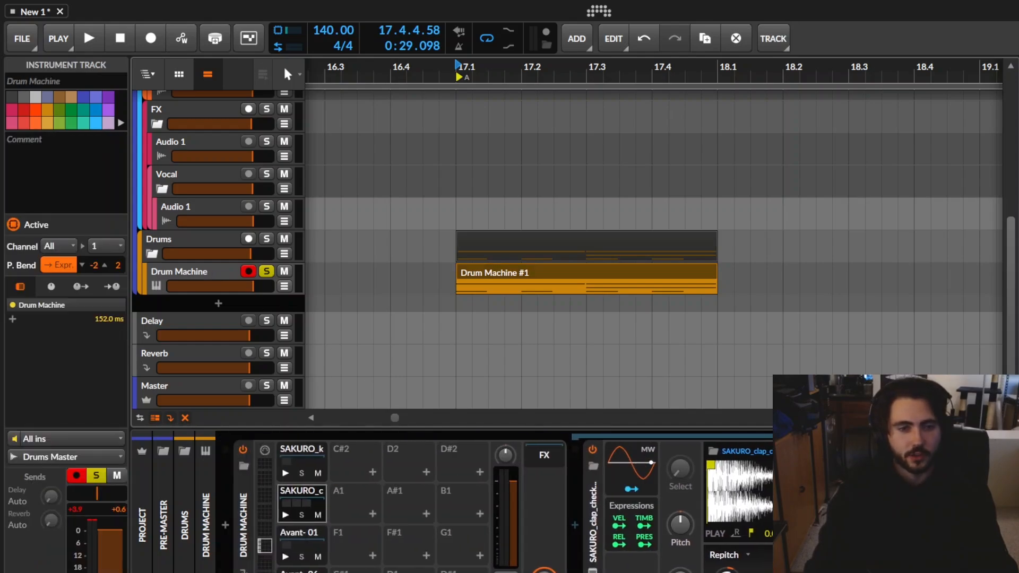
scroll(494, 503, "down", 5)
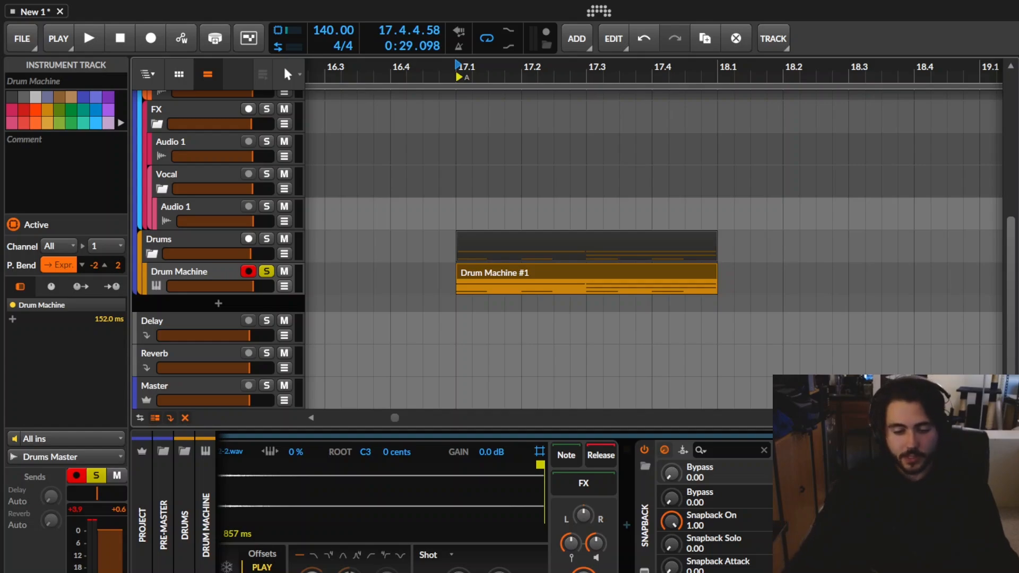
left_click(702, 267)
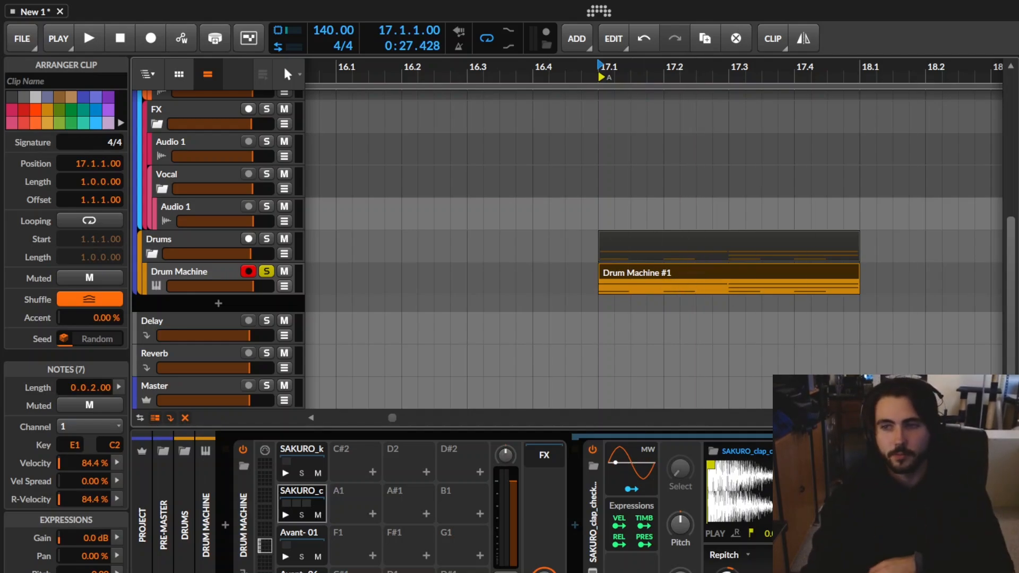
Switch to Google Docs to read the list of cons of working on riddim, and return to the Bitwig Studio project.
key("alt+Tab")
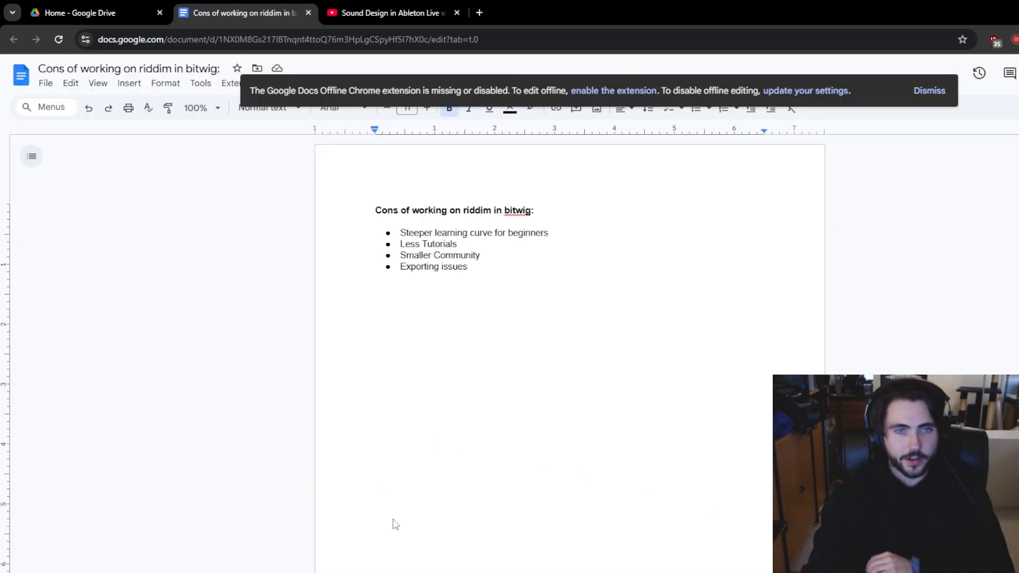
left_click(199, 572)
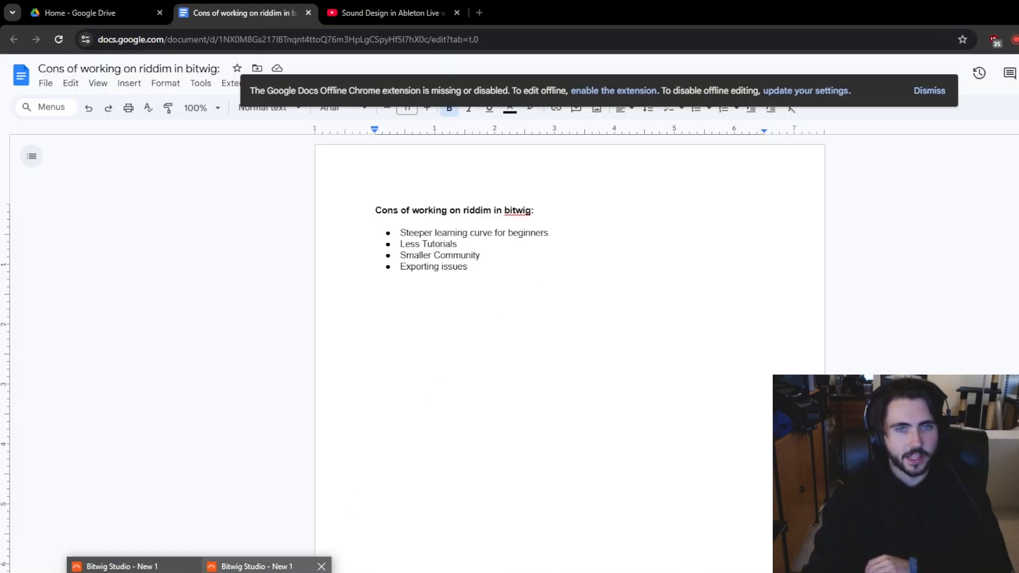
left_click(132, 566)
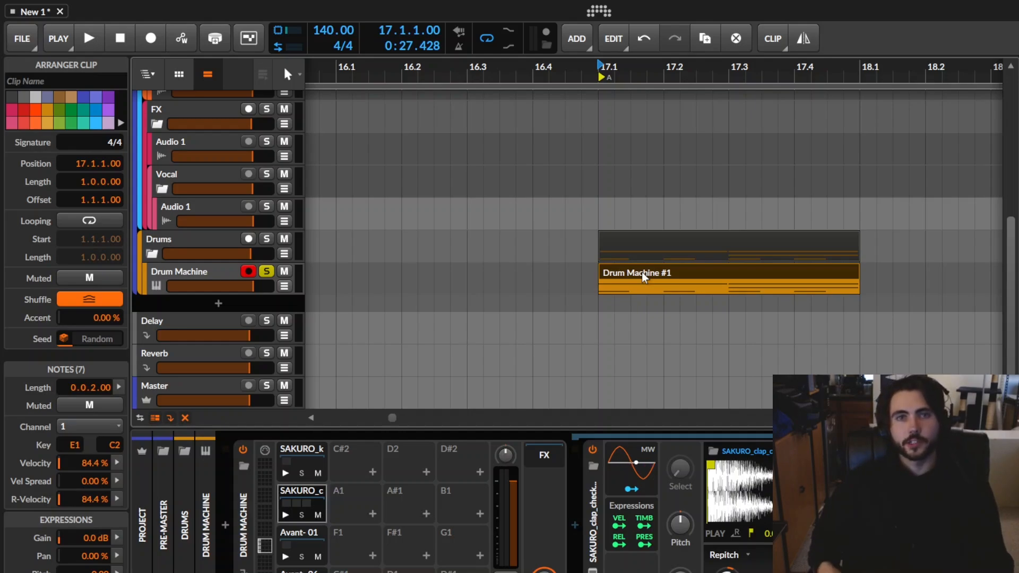
scroll(642, 272, "up", 5)
scroll(667, 256, "down", 4)
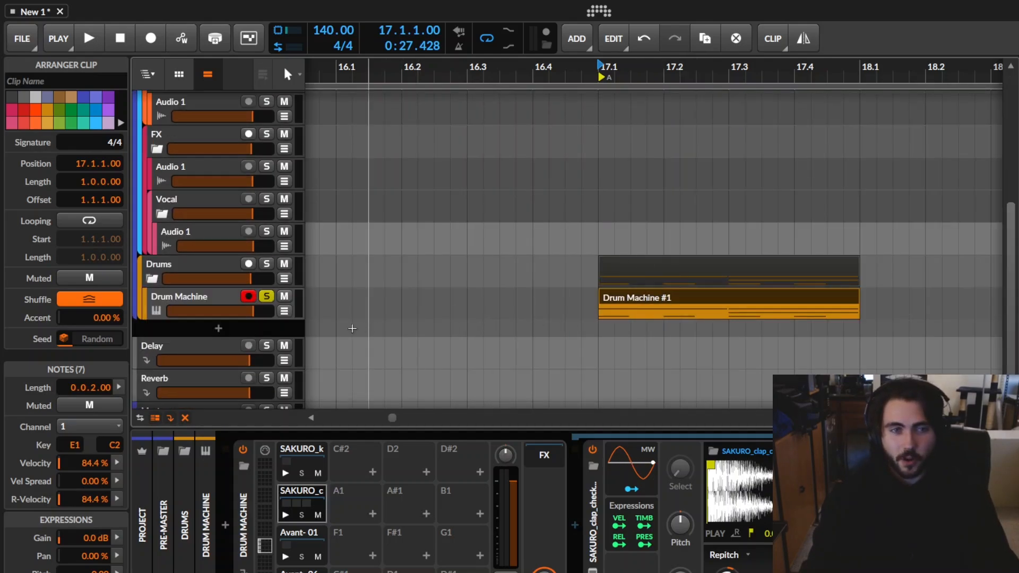
scroll(575, 268, "up", 5)
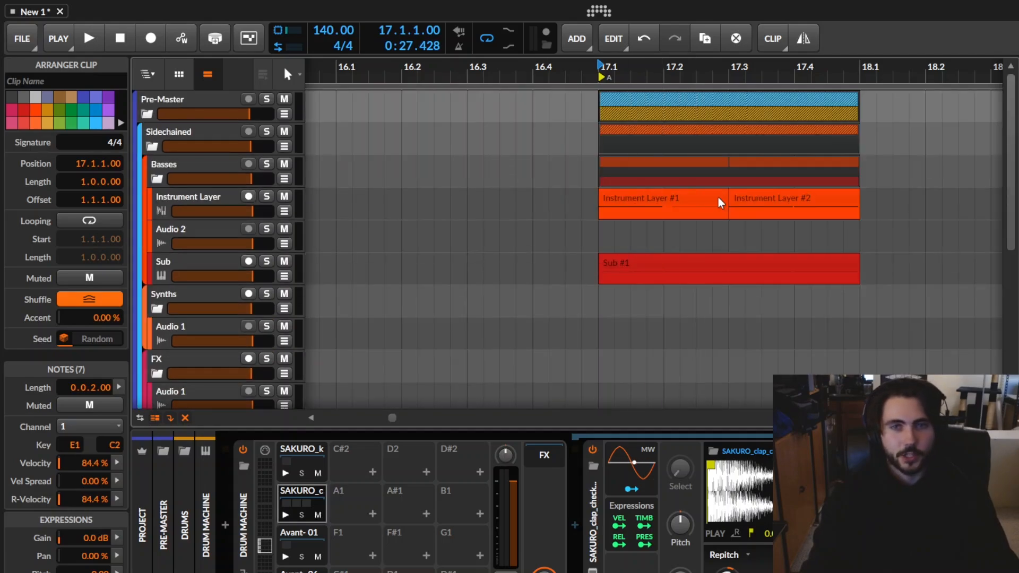